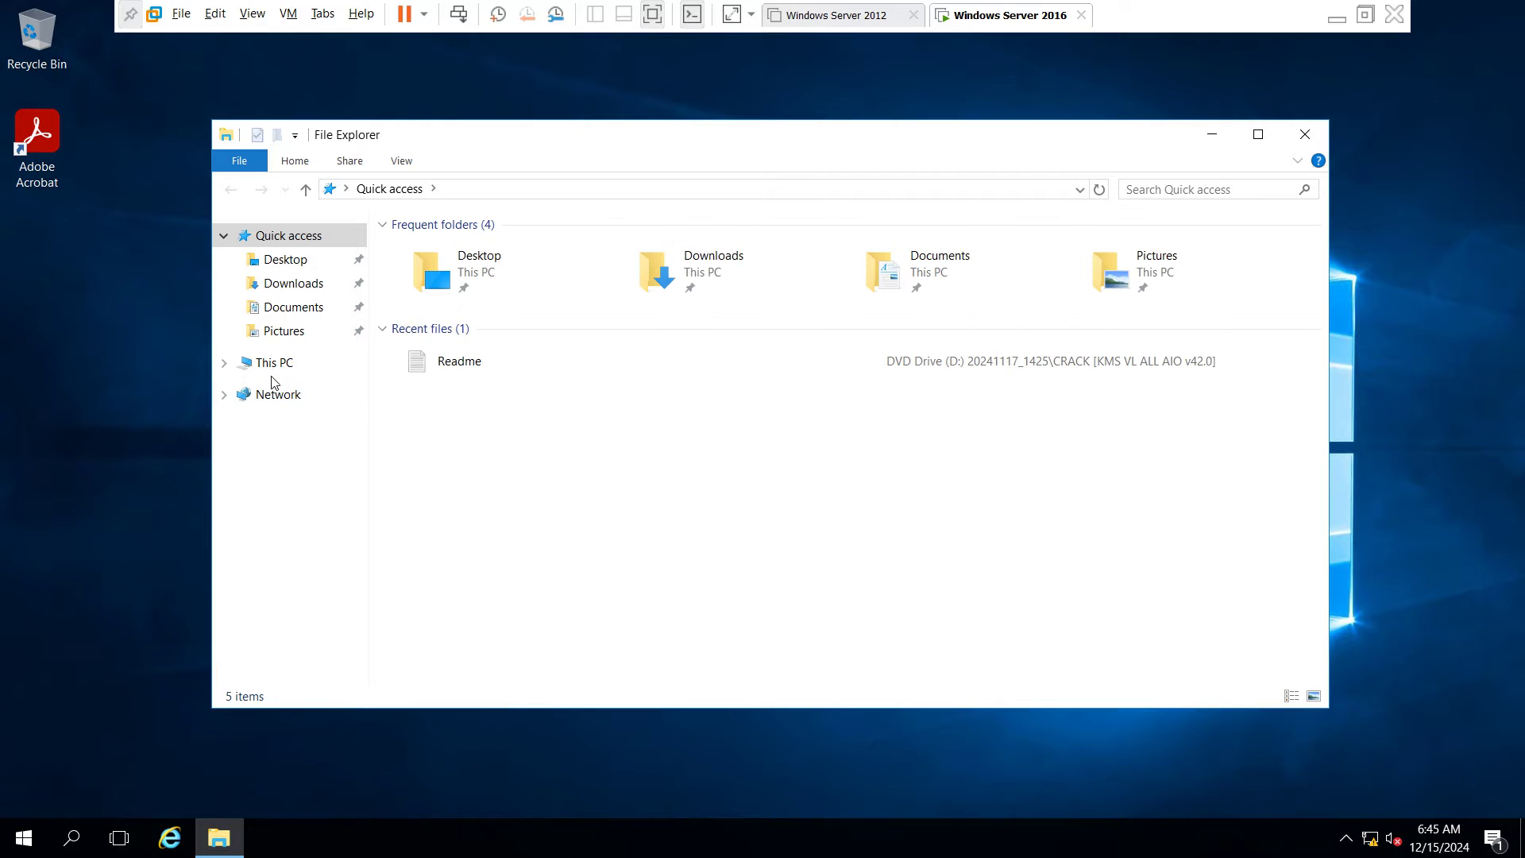
# Check the computer name and domain in the server's system properties, then close the System and File Explorer windows
pyautogui.click(267, 377)
pyautogui.rightClick(265, 376)
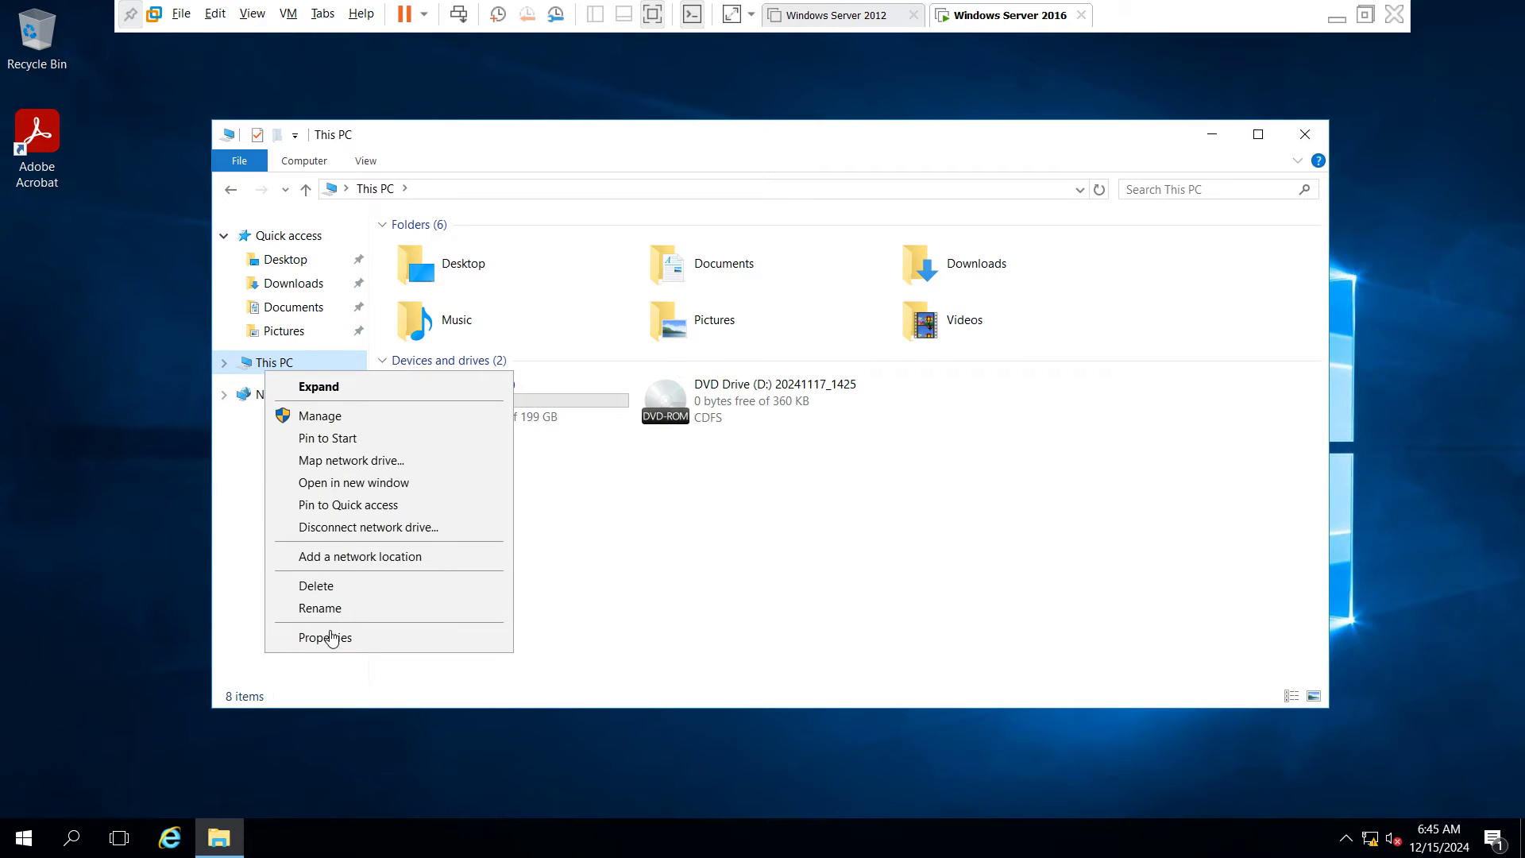
pyautogui.click(326, 638)
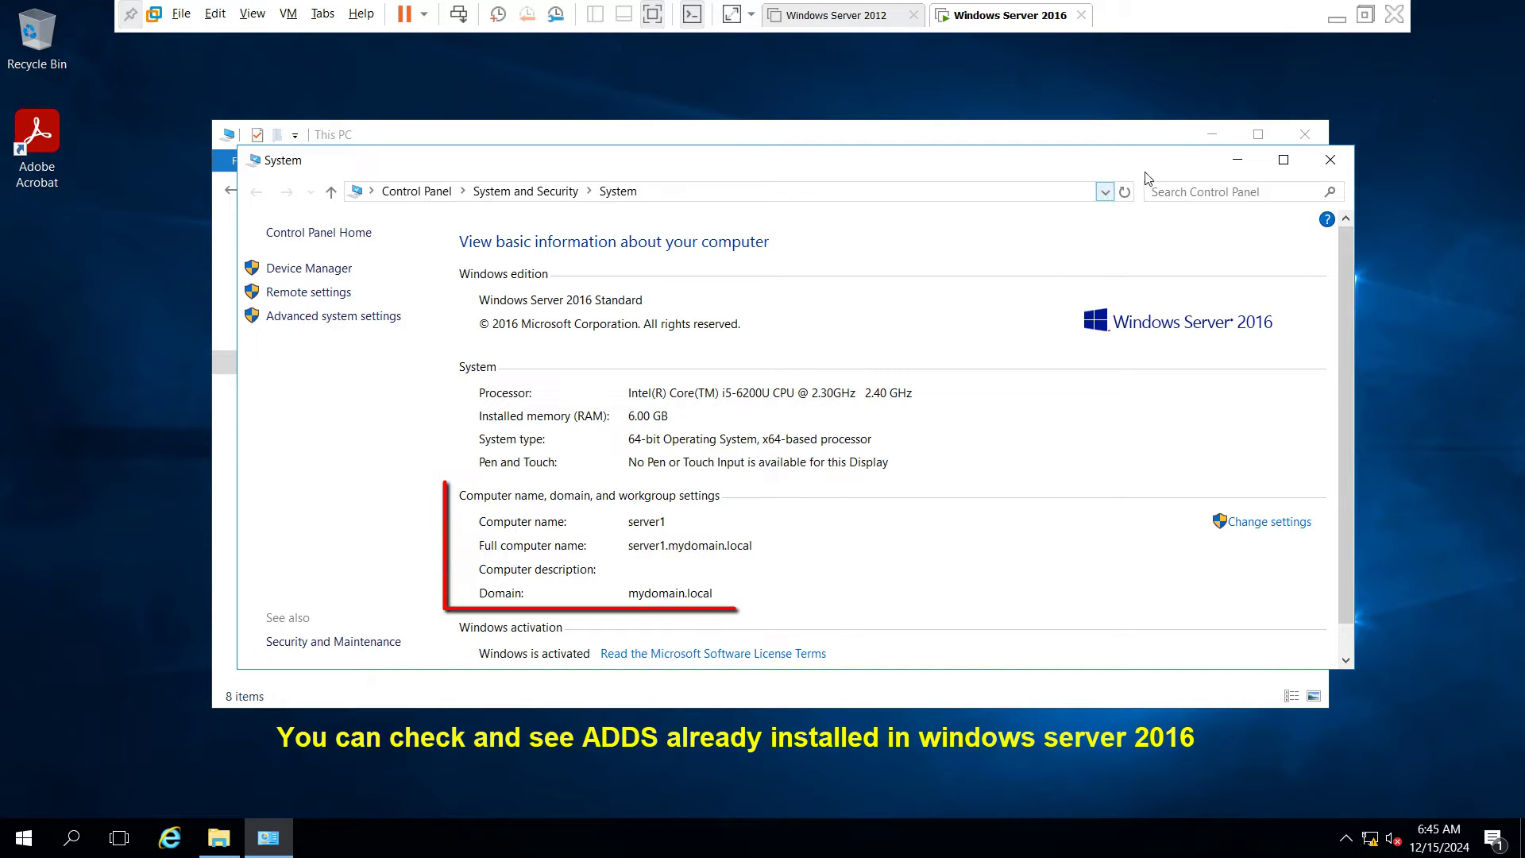
pyautogui.click(1331, 160)
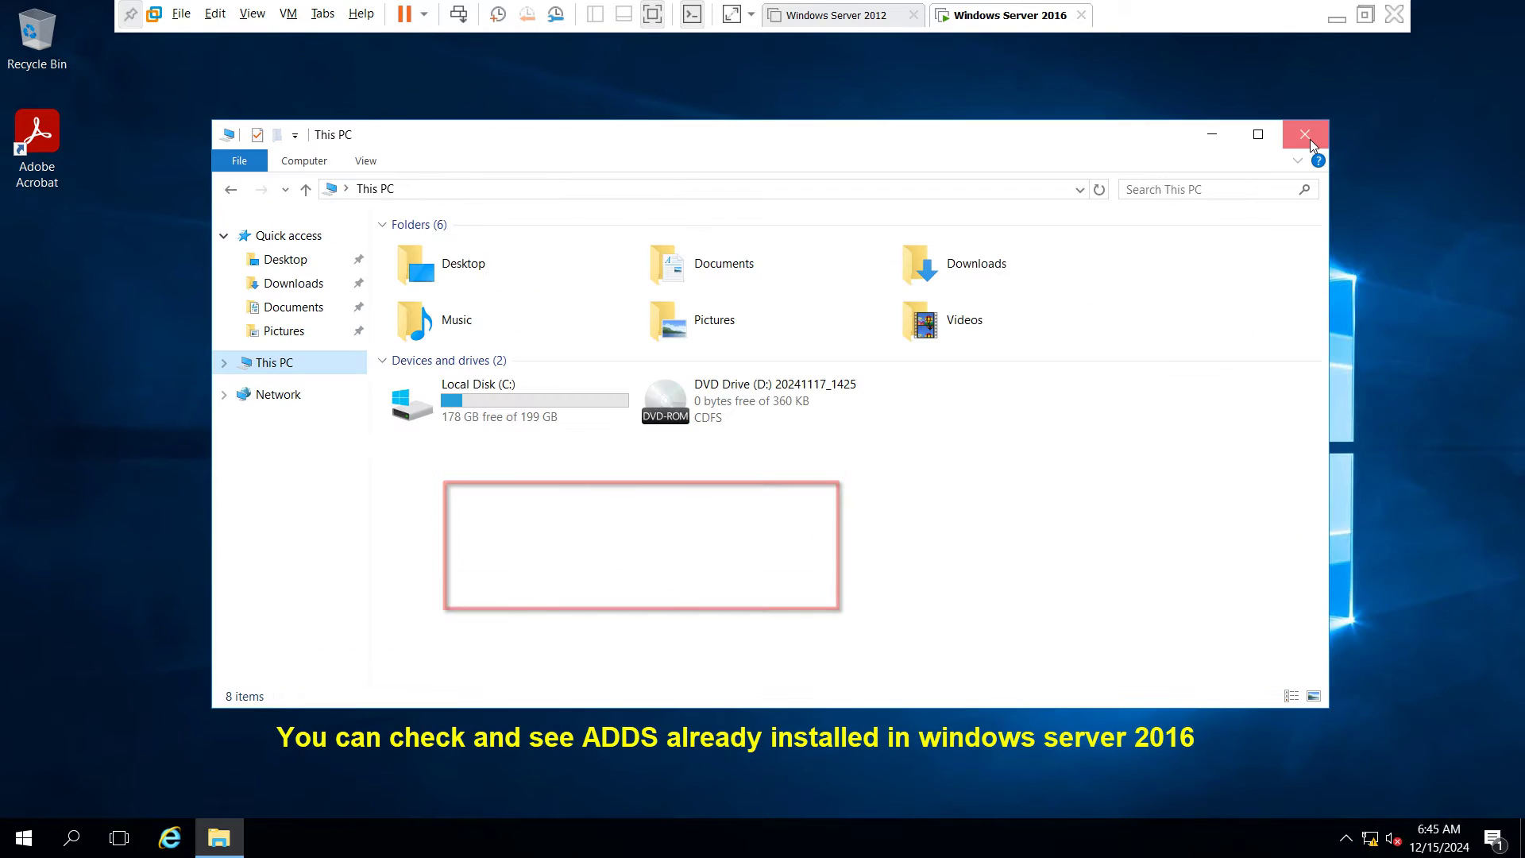
pyautogui.click(1306, 136)
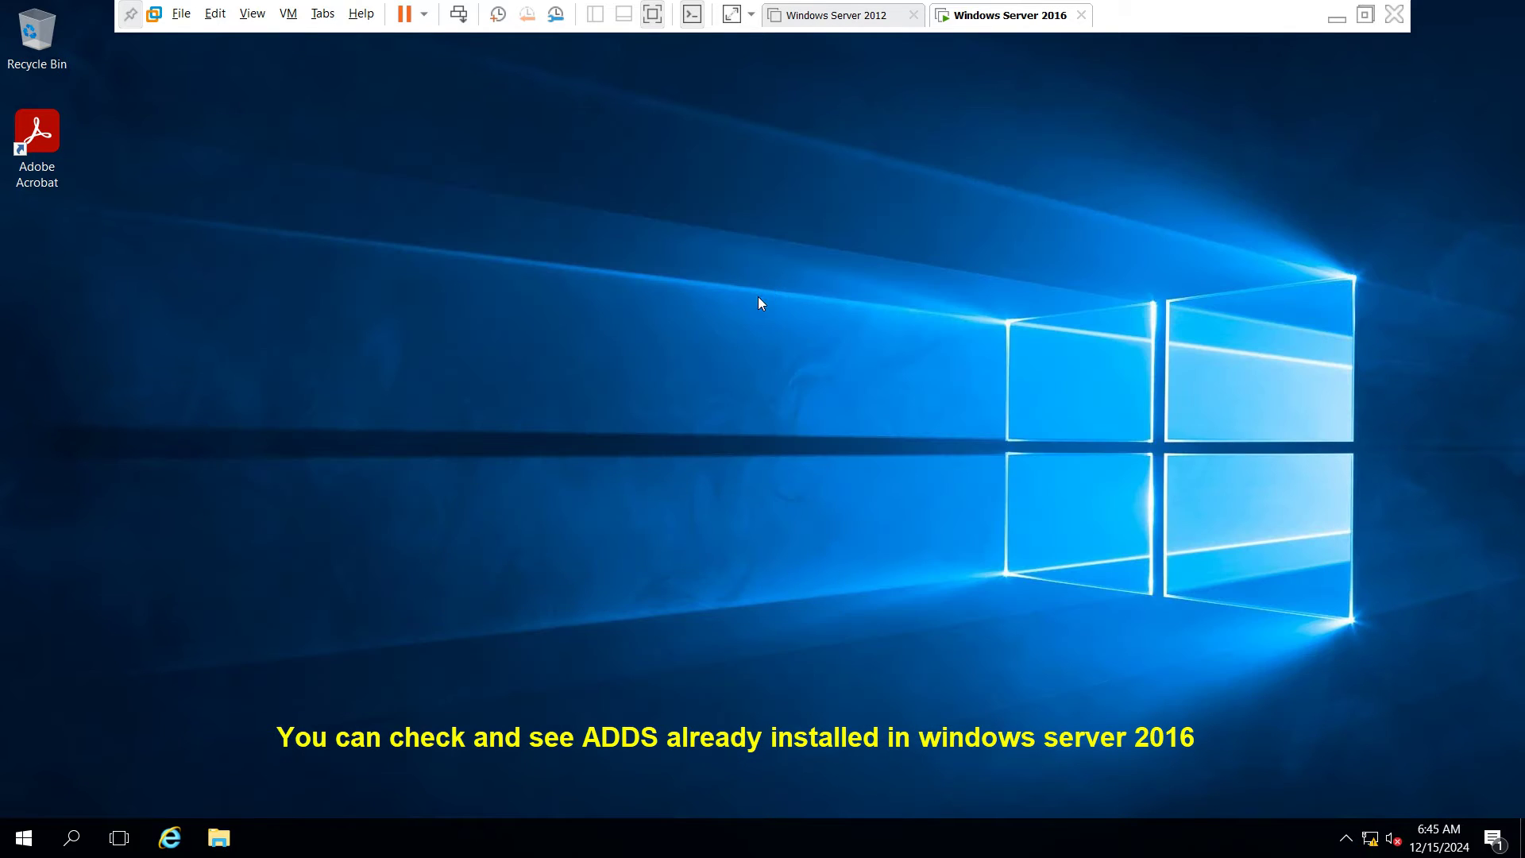
# Start Server Manager and open the Active Directory Users and Computers console from it
pyautogui.click(23, 847)
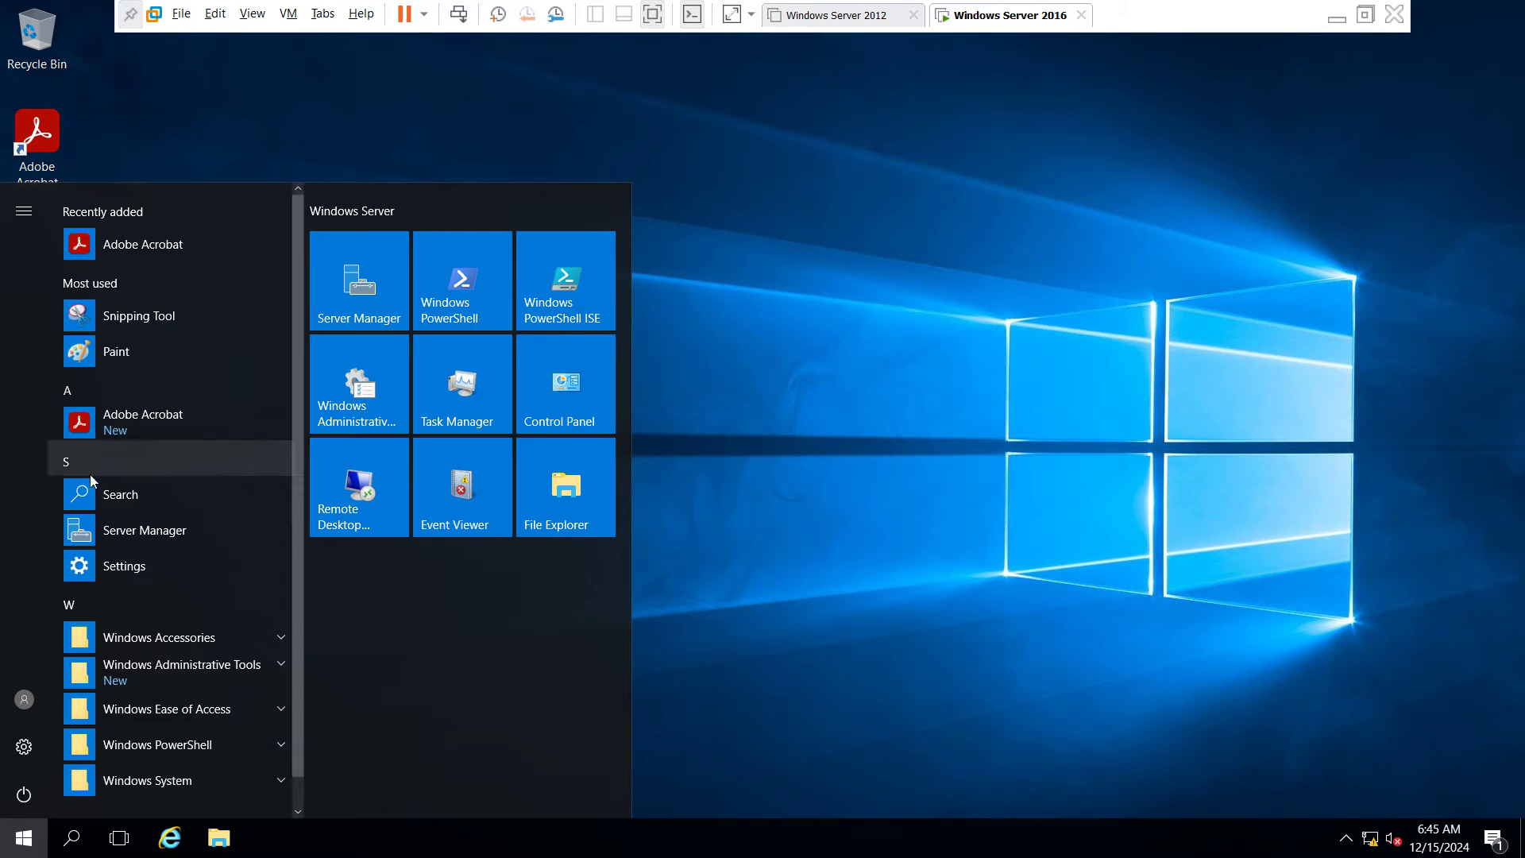
pyautogui.click(138, 531)
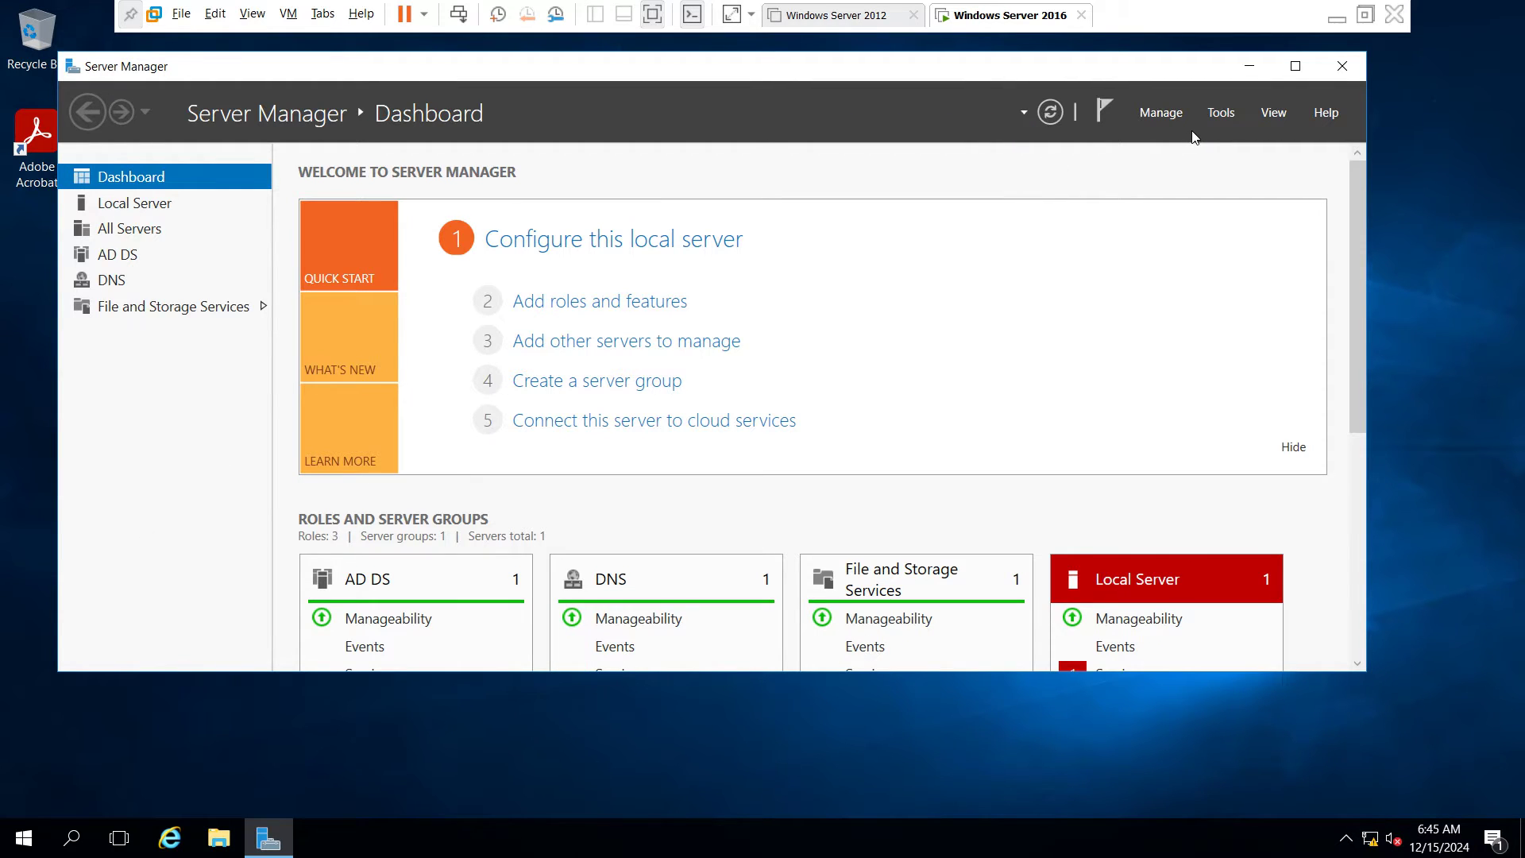
pyautogui.click(1213, 118)
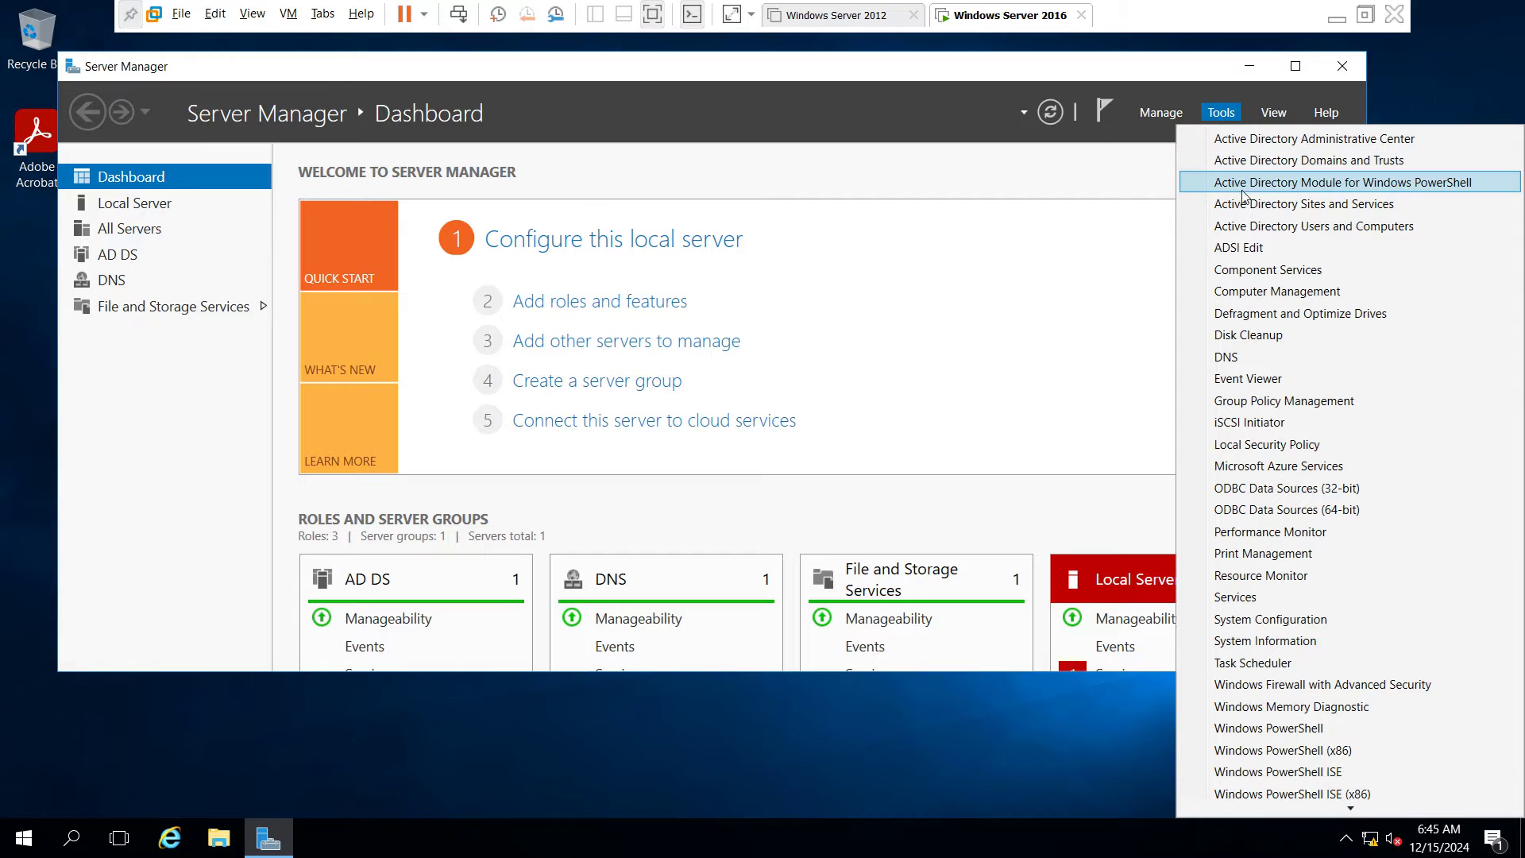
pyautogui.click(1252, 227)
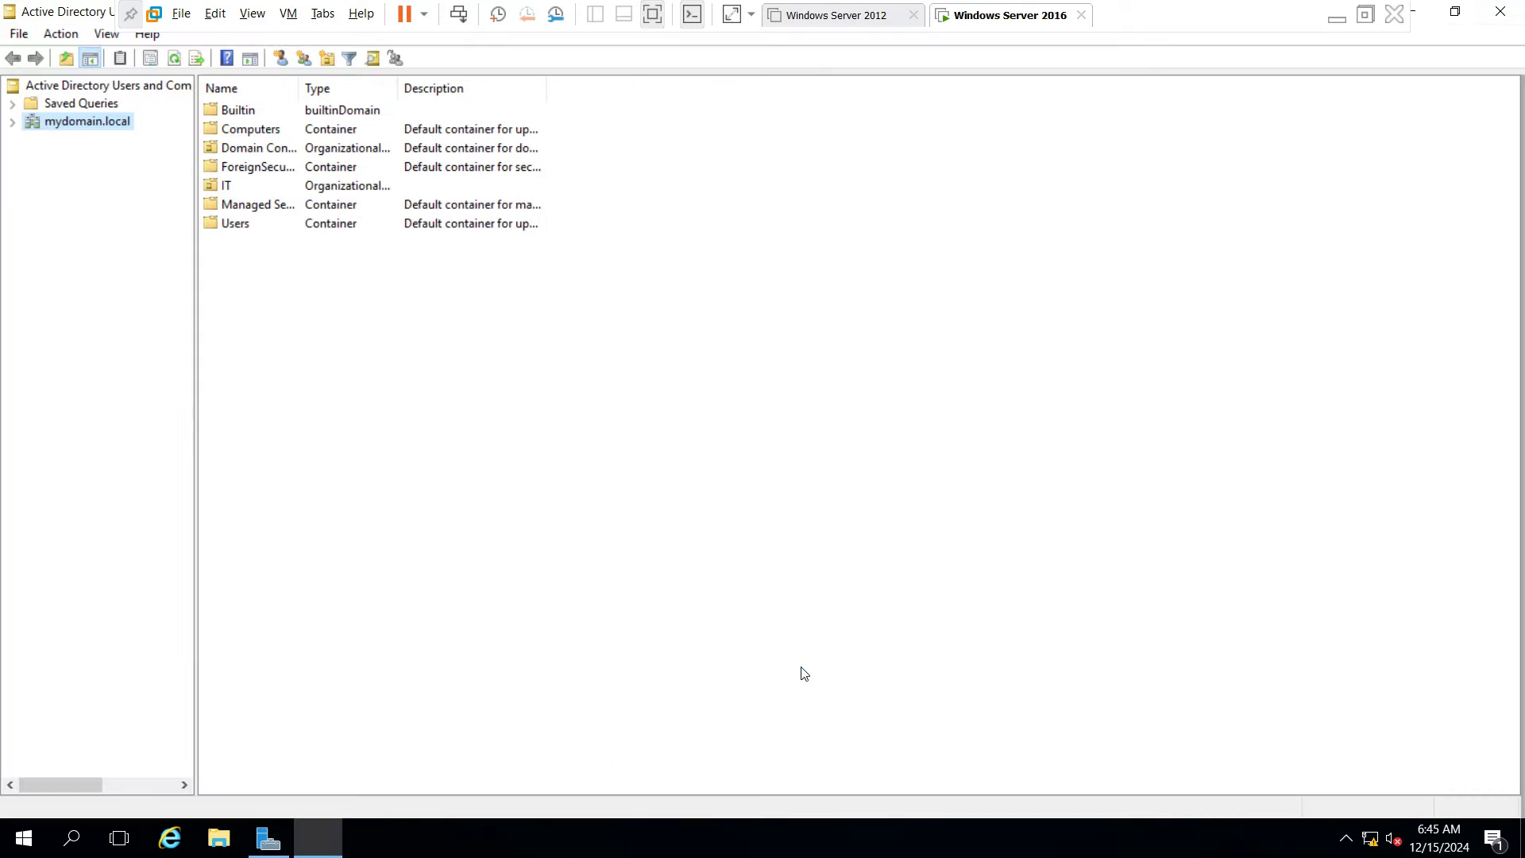
# Expand the mydomain.local domain and review the existing user accounts in its Users container
pyautogui.click(13, 123)
pyautogui.click(89, 251)
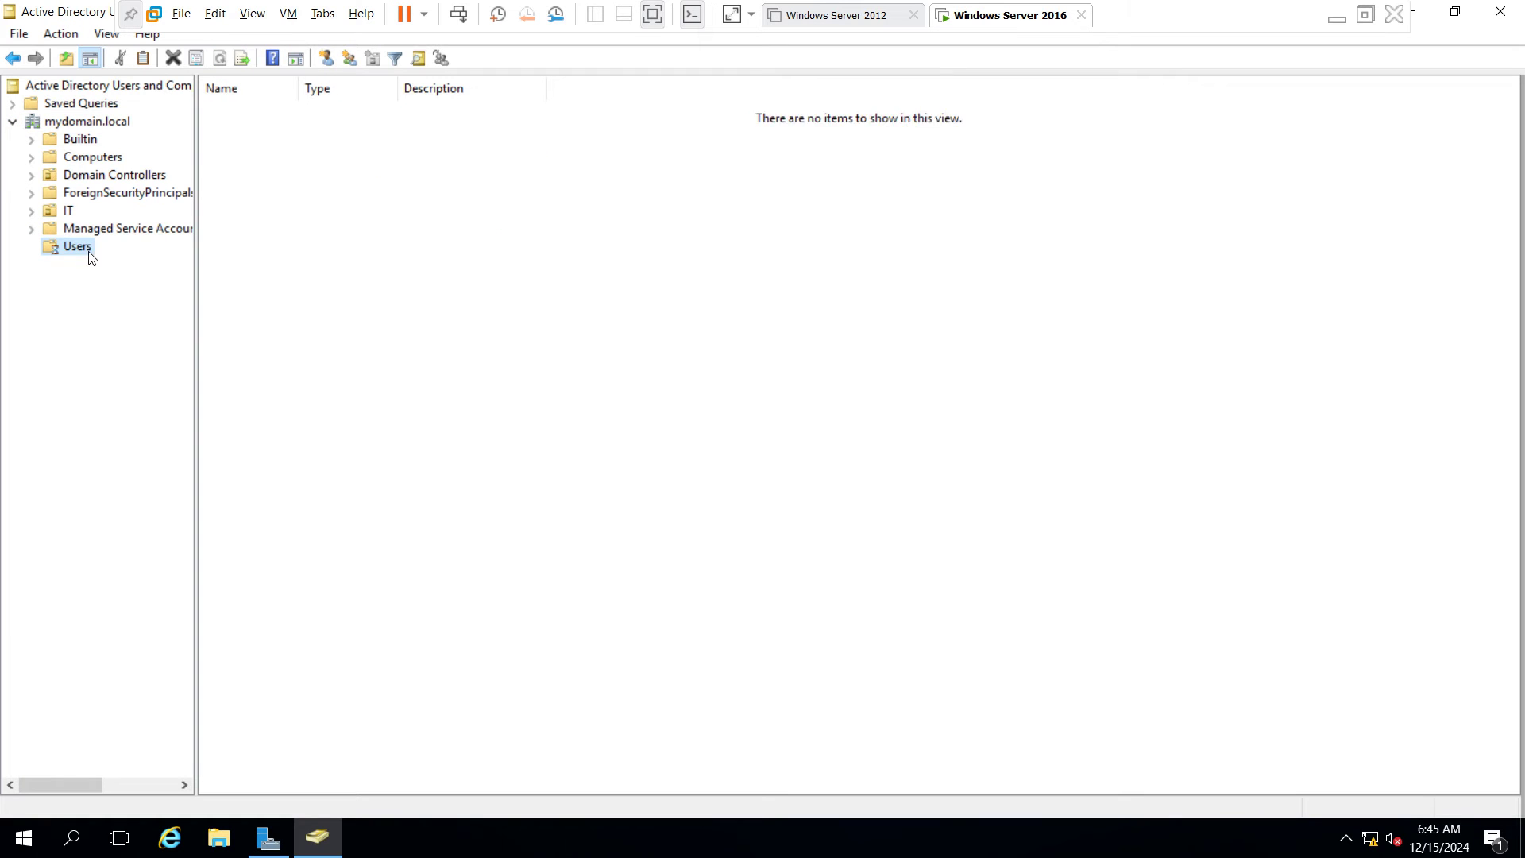
pyautogui.click(249, 155)
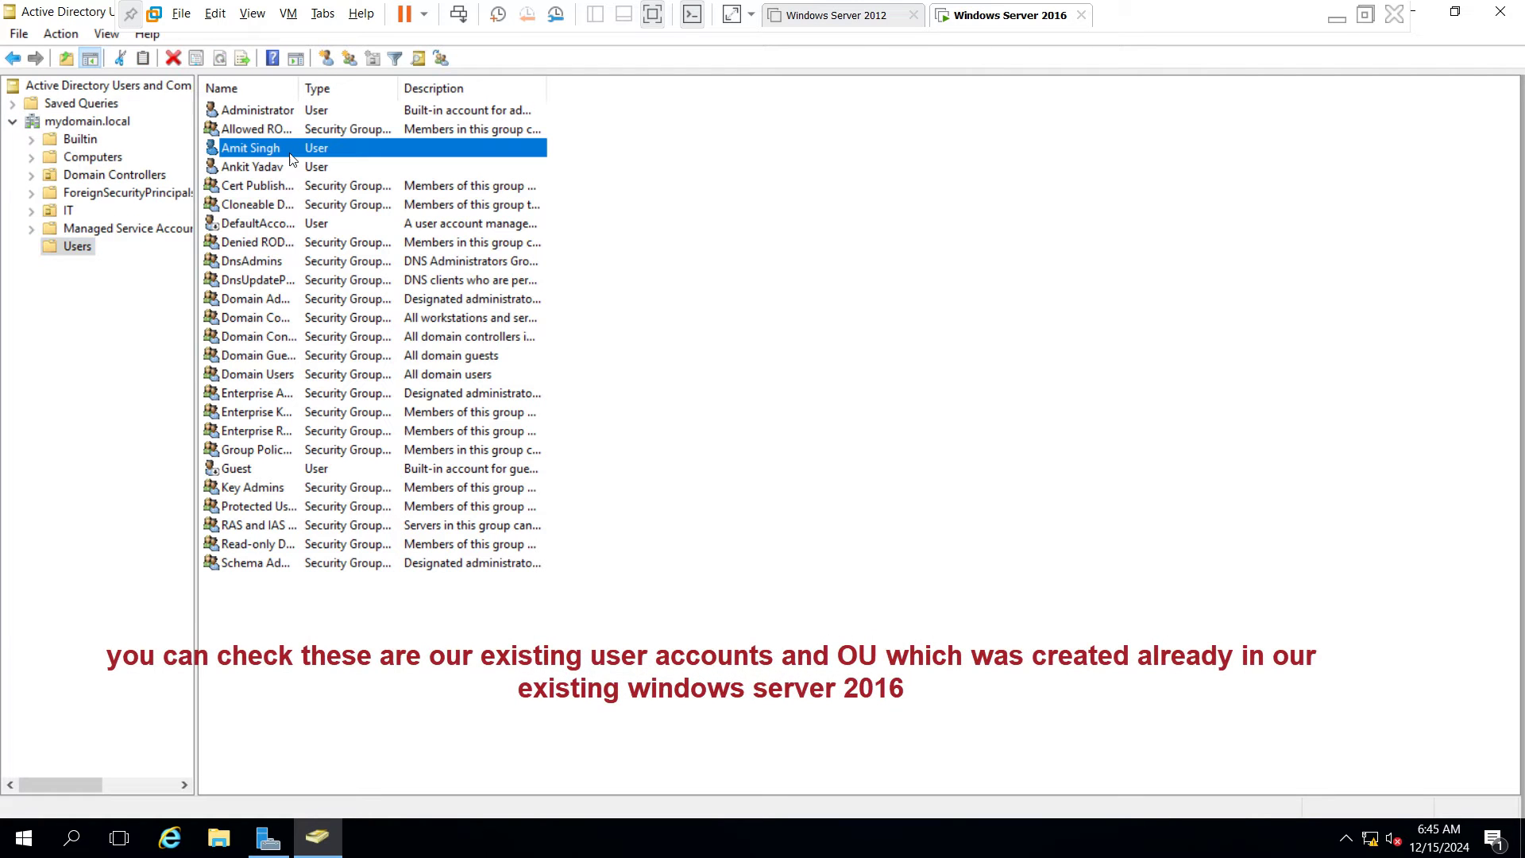
pyautogui.click(265, 168)
# Review the user accounts in the IT organizational unit, widening the Name column to show full names
pyautogui.click(69, 211)
pyautogui.click(255, 112)
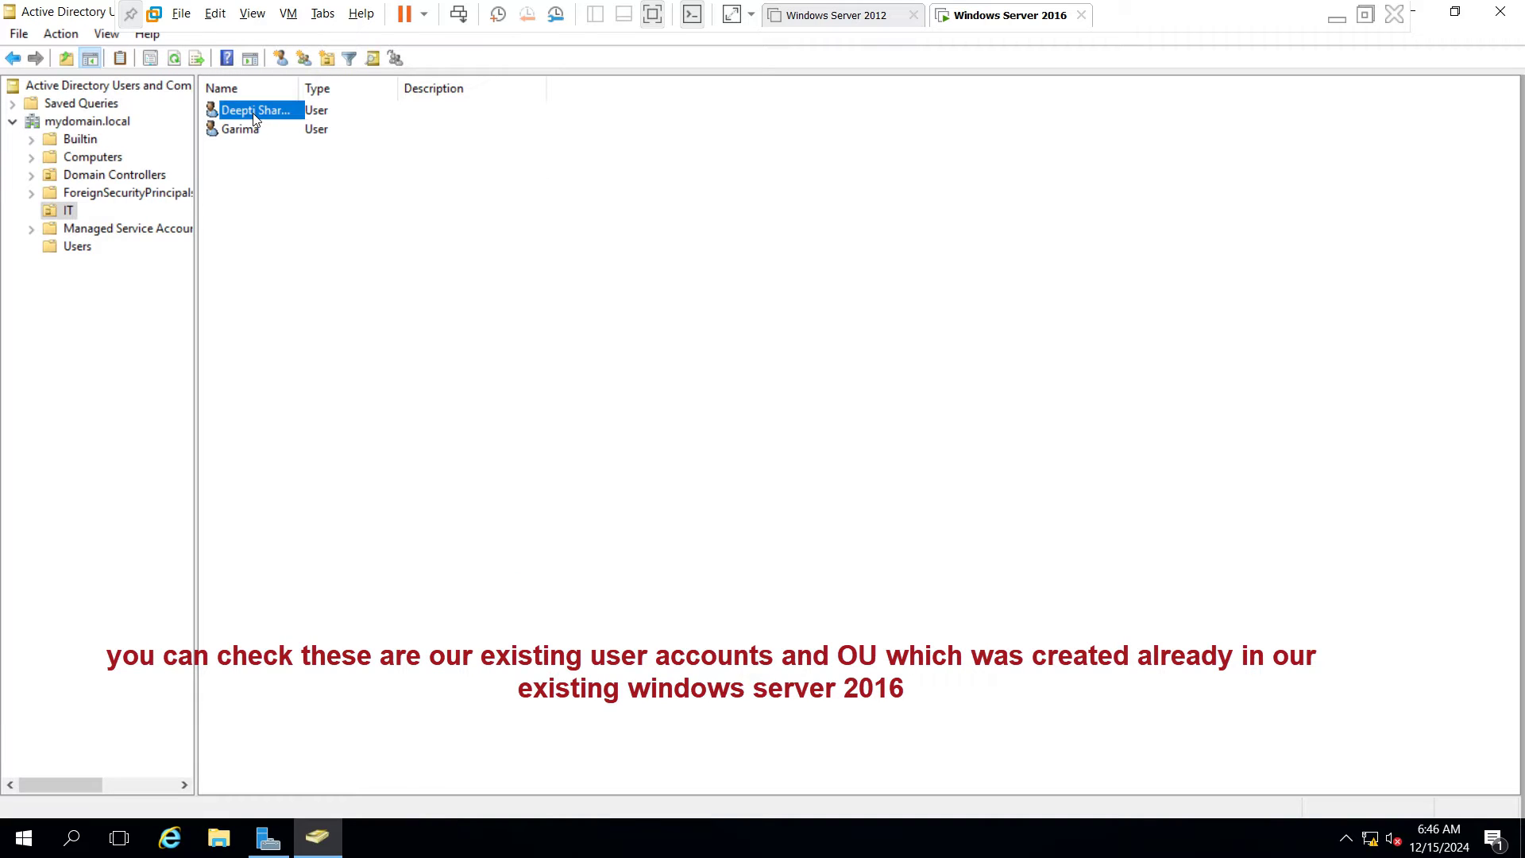
pyautogui.click(262, 129)
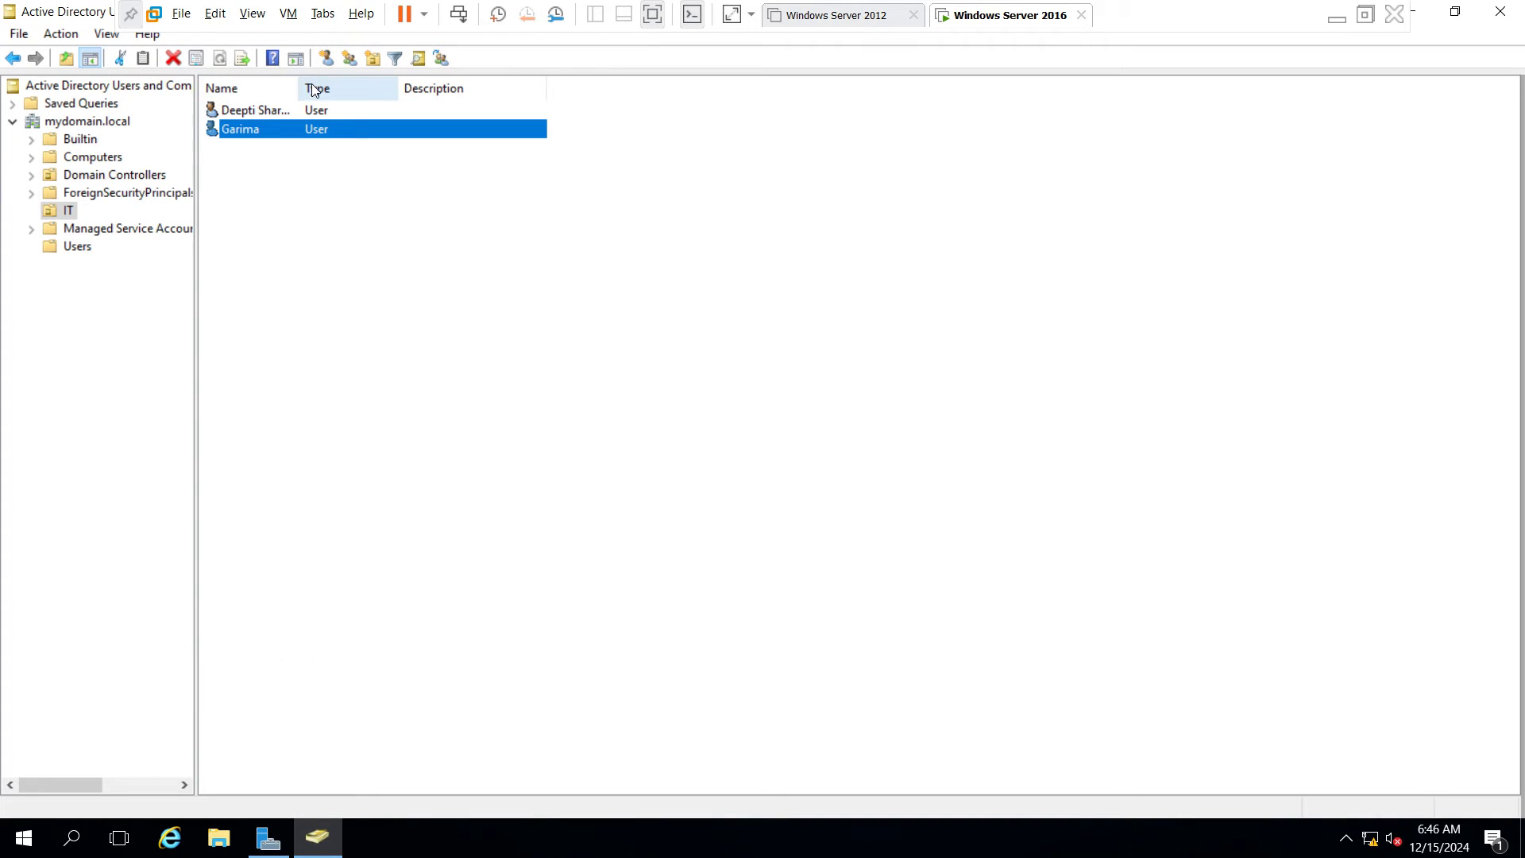
pyautogui.moveTo(300, 89); pyautogui.dragTo(302, 88)
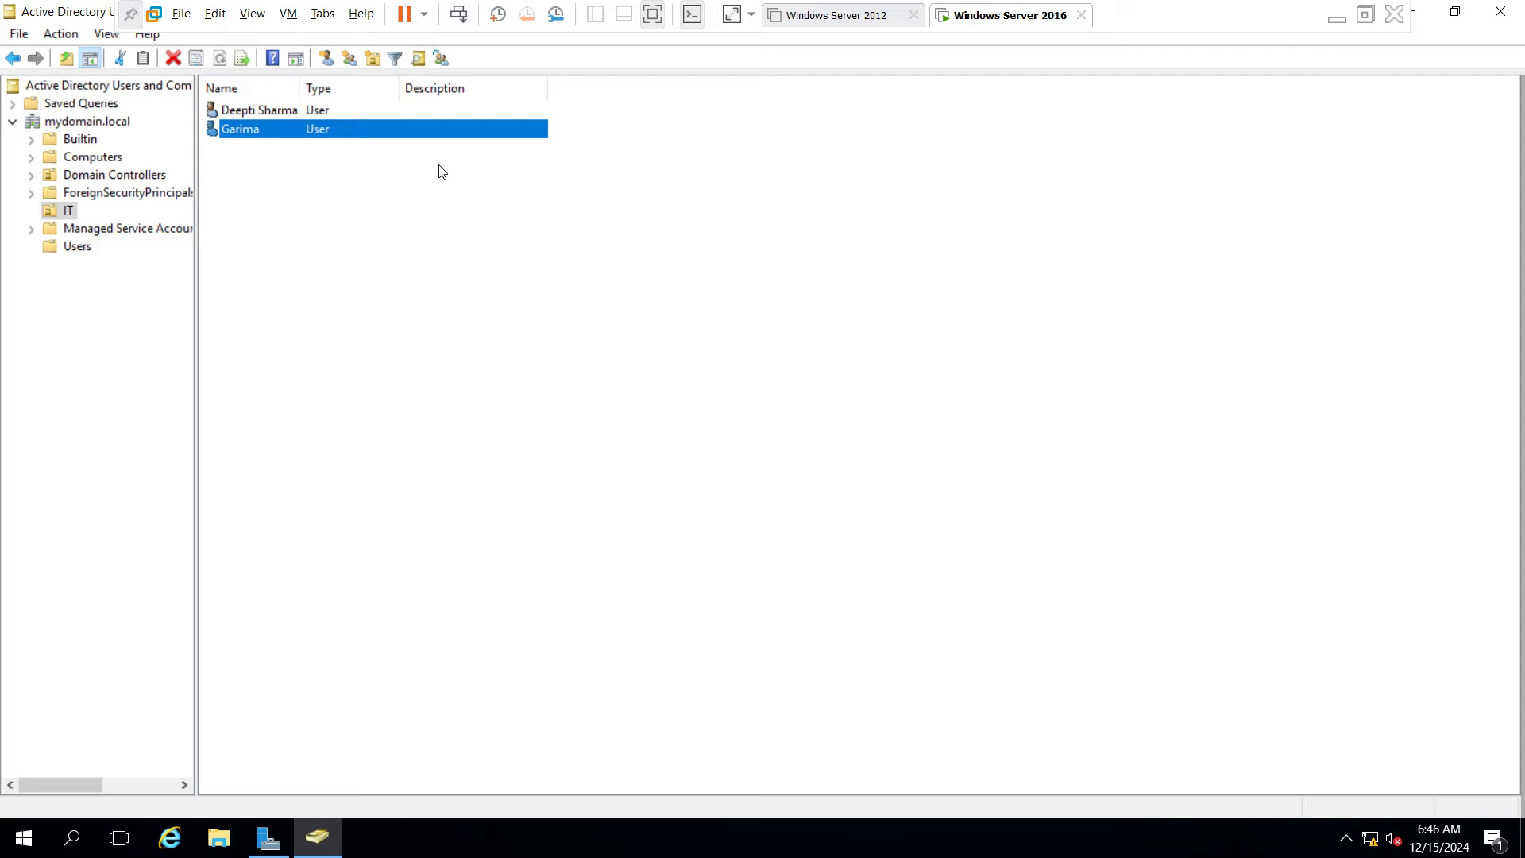
# Check the current domain functional level of mydomain.local, then close Active Directory Users and Computers
pyautogui.rightClick(92, 126)
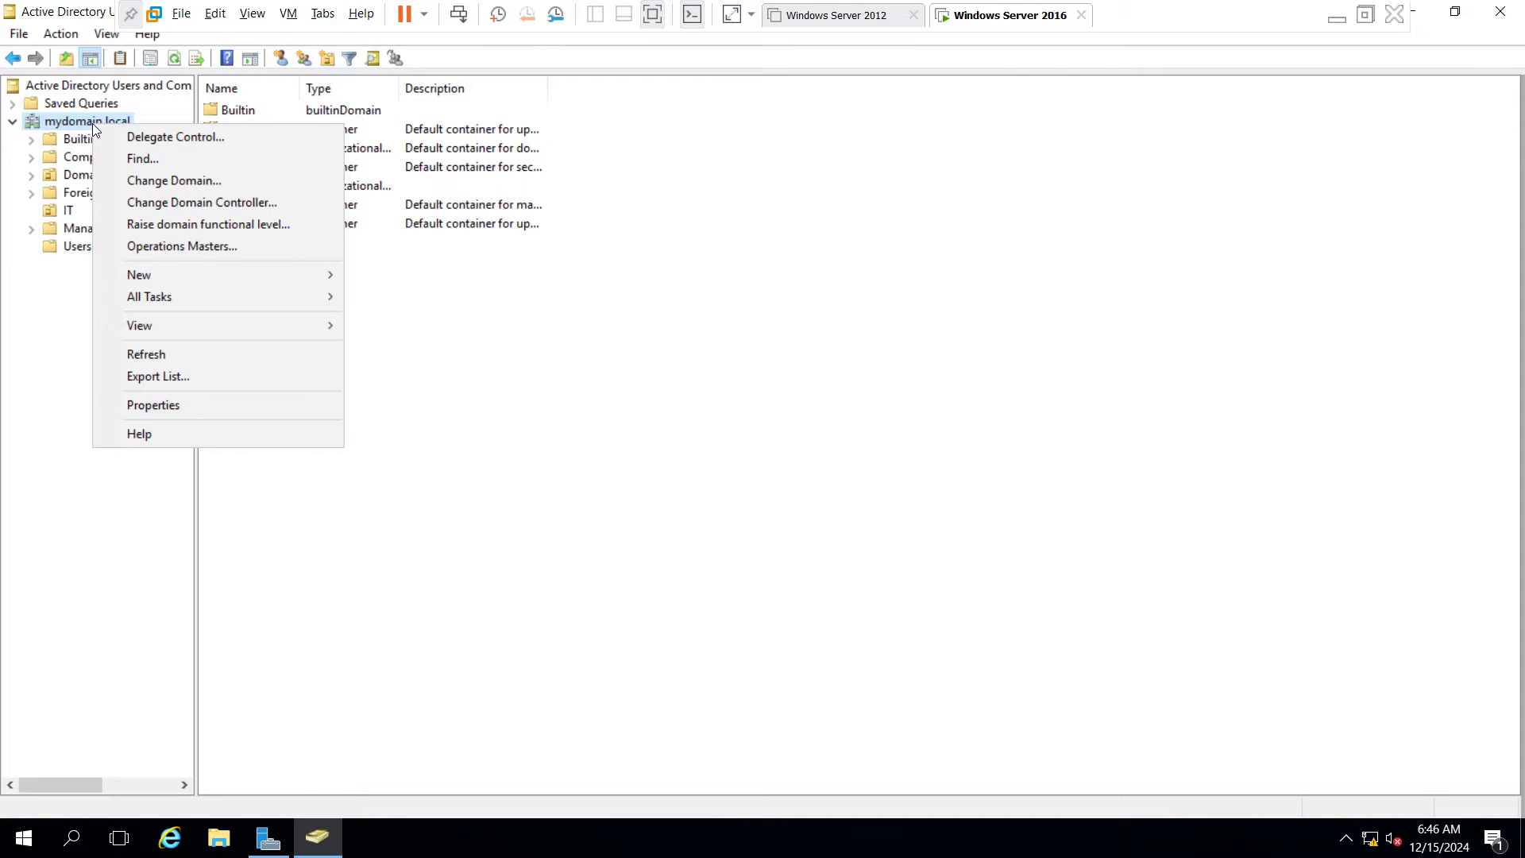
pyautogui.click(188, 222)
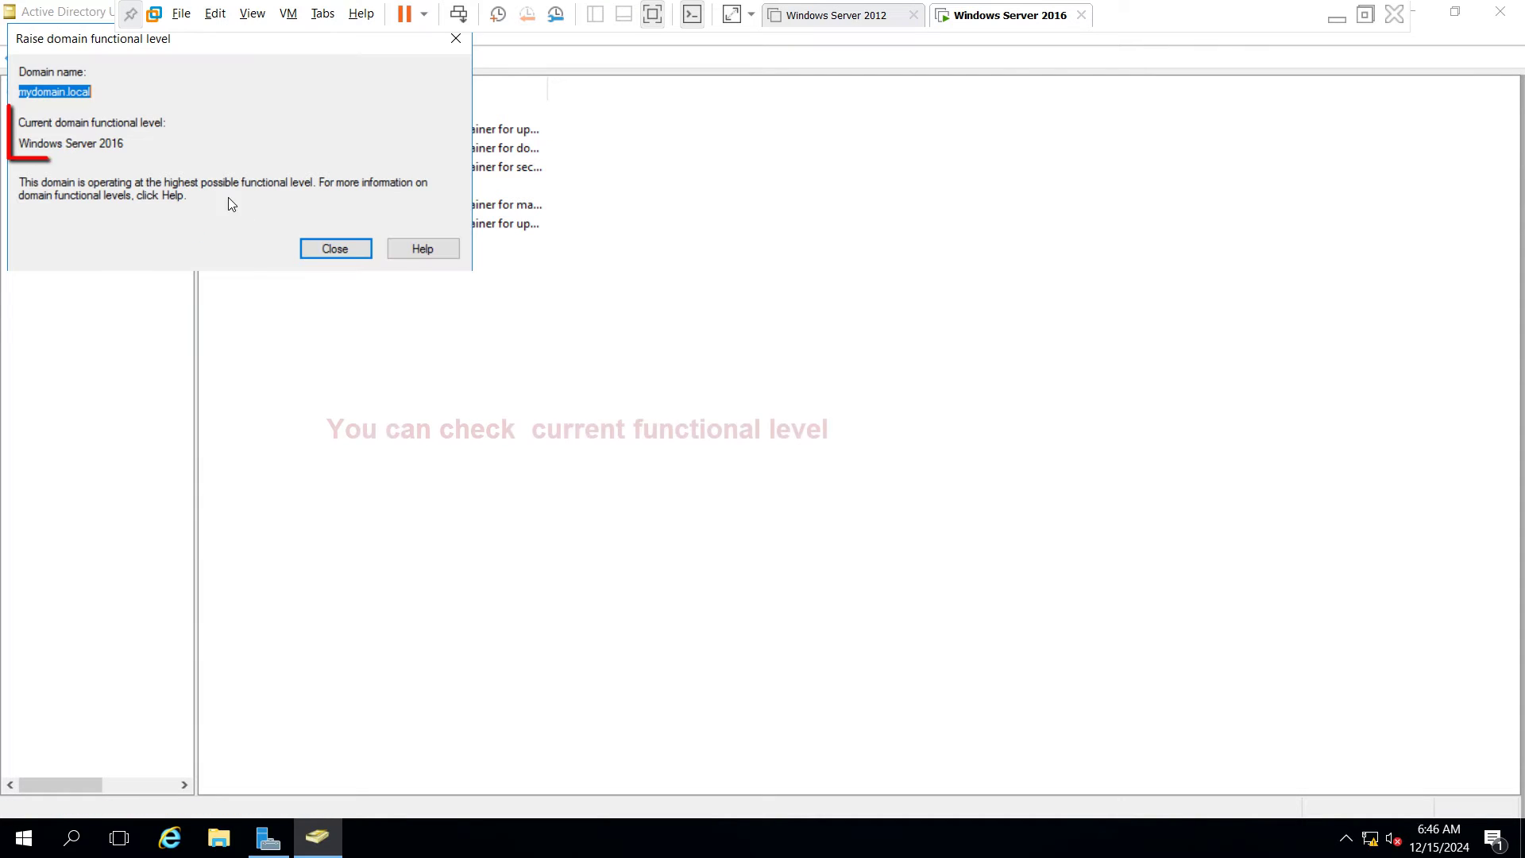
pyautogui.moveTo(125, 144); pyautogui.dragTo(3, 127)
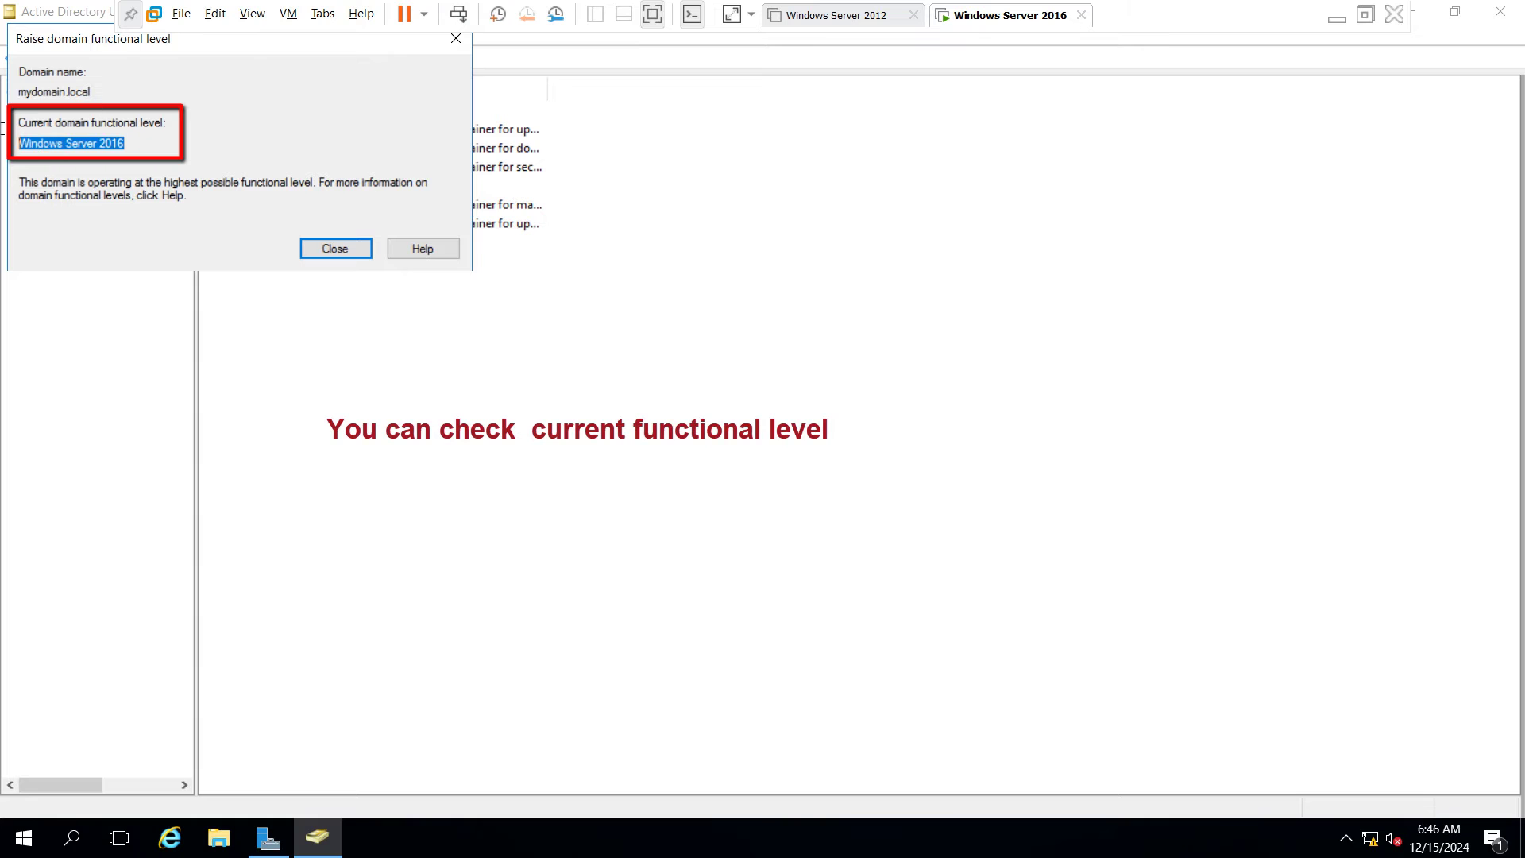
pyautogui.click(343, 251)
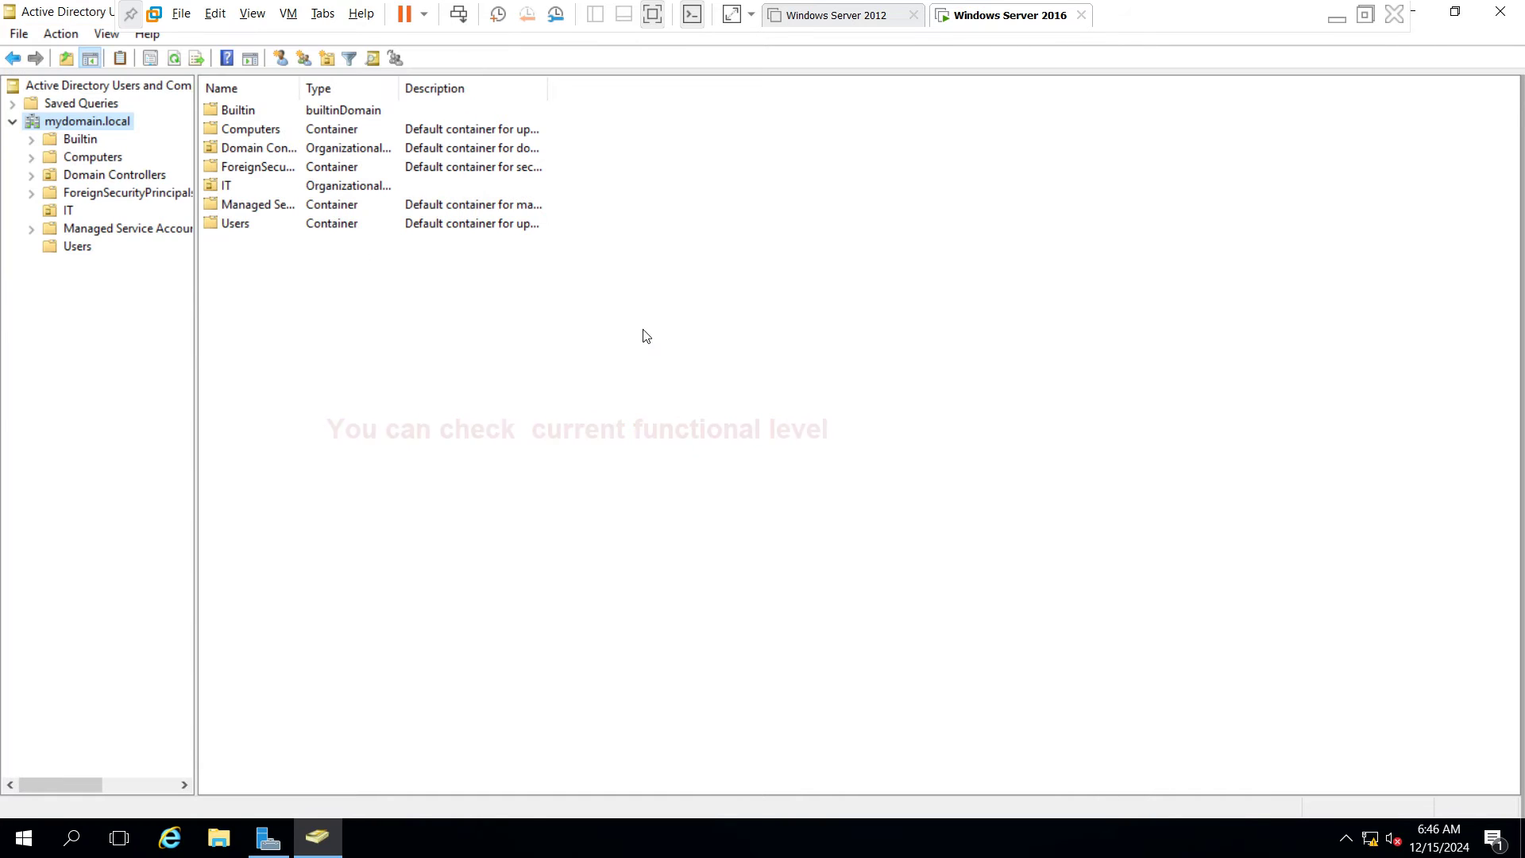
pyautogui.click(1501, 14)
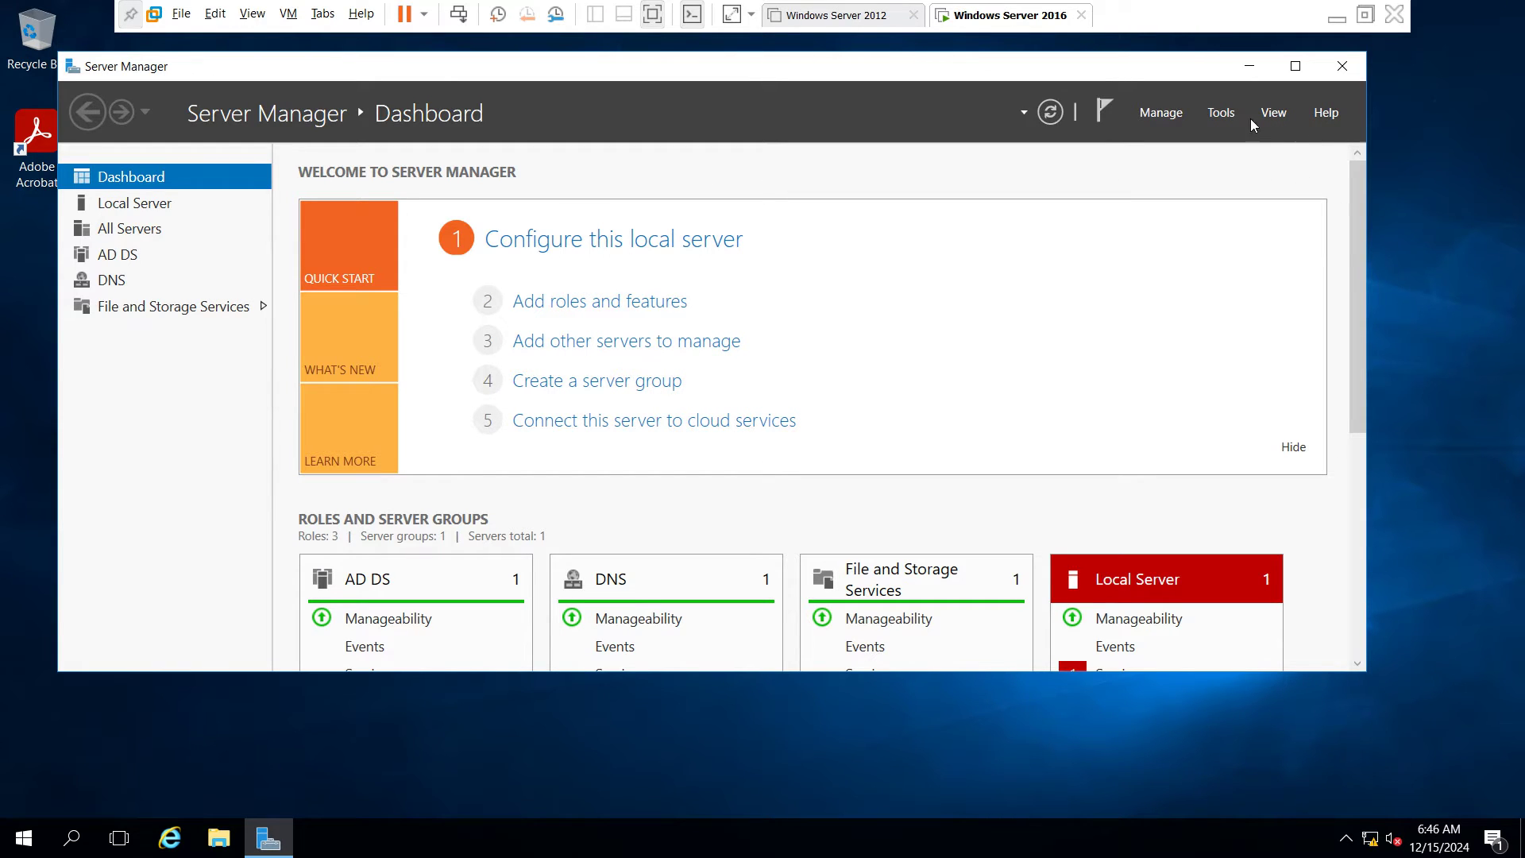
# Open DNS Manager and inspect the server1 host record in the mydomain.local forward lookup zone
pyautogui.click(1223, 112)
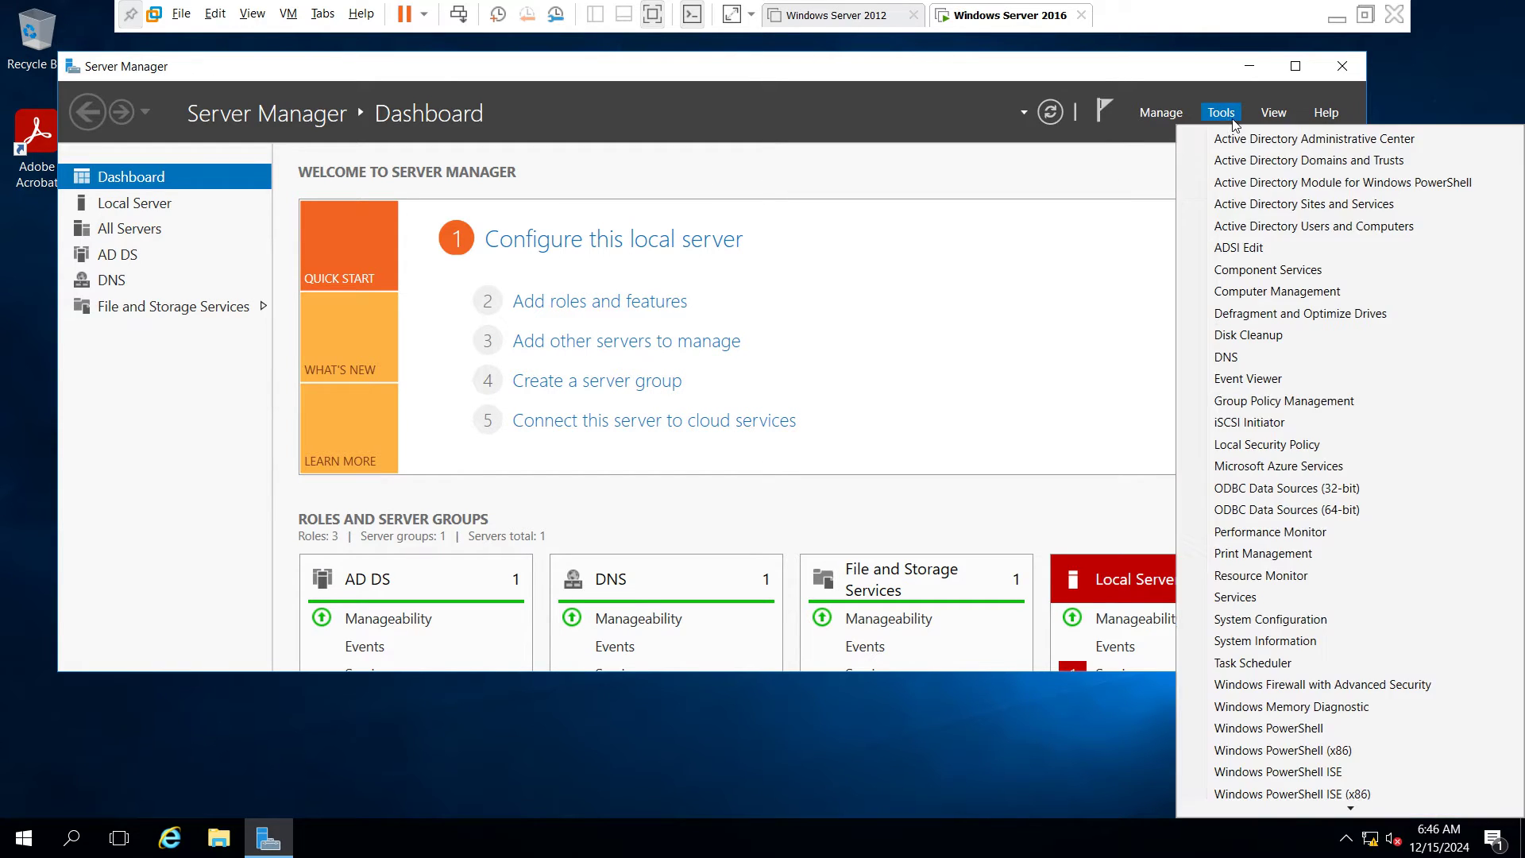
pyautogui.click(1237, 357)
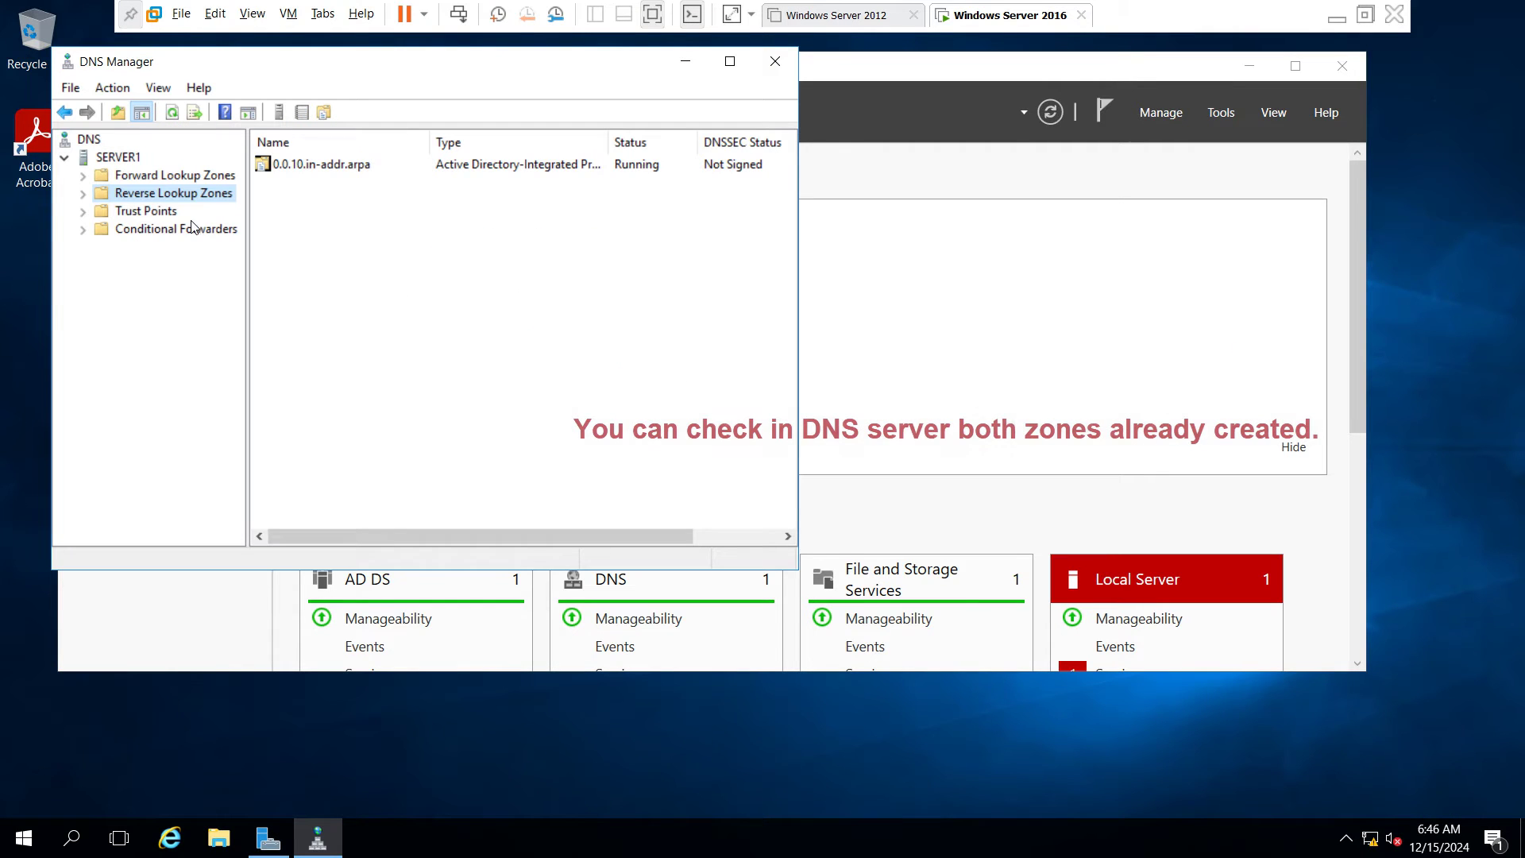
pyautogui.click(120, 176)
pyautogui.click(83, 176)
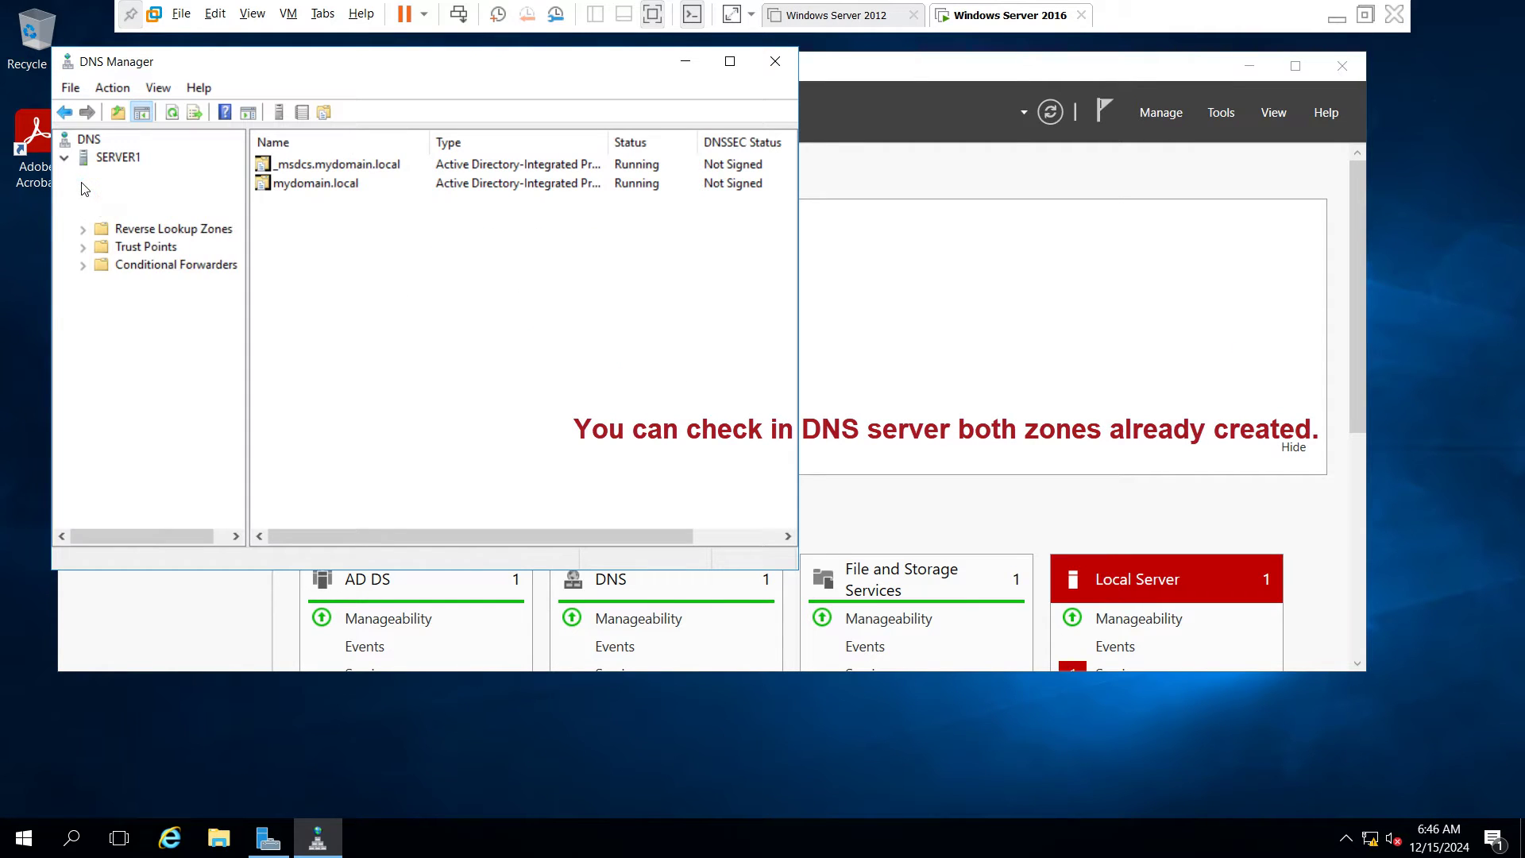
pyautogui.click(163, 212)
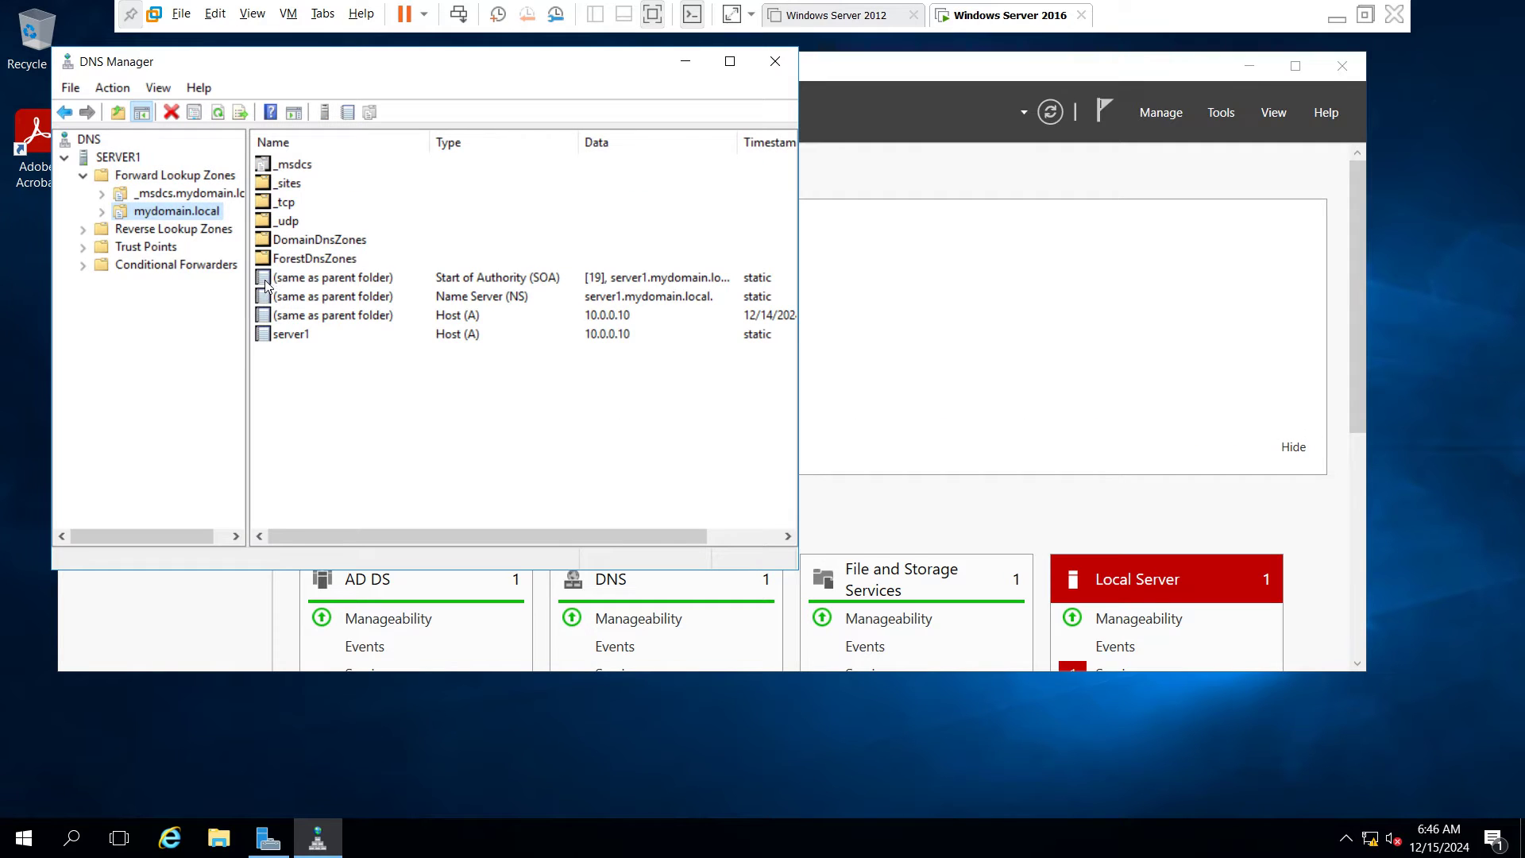
pyautogui.click(306, 333)
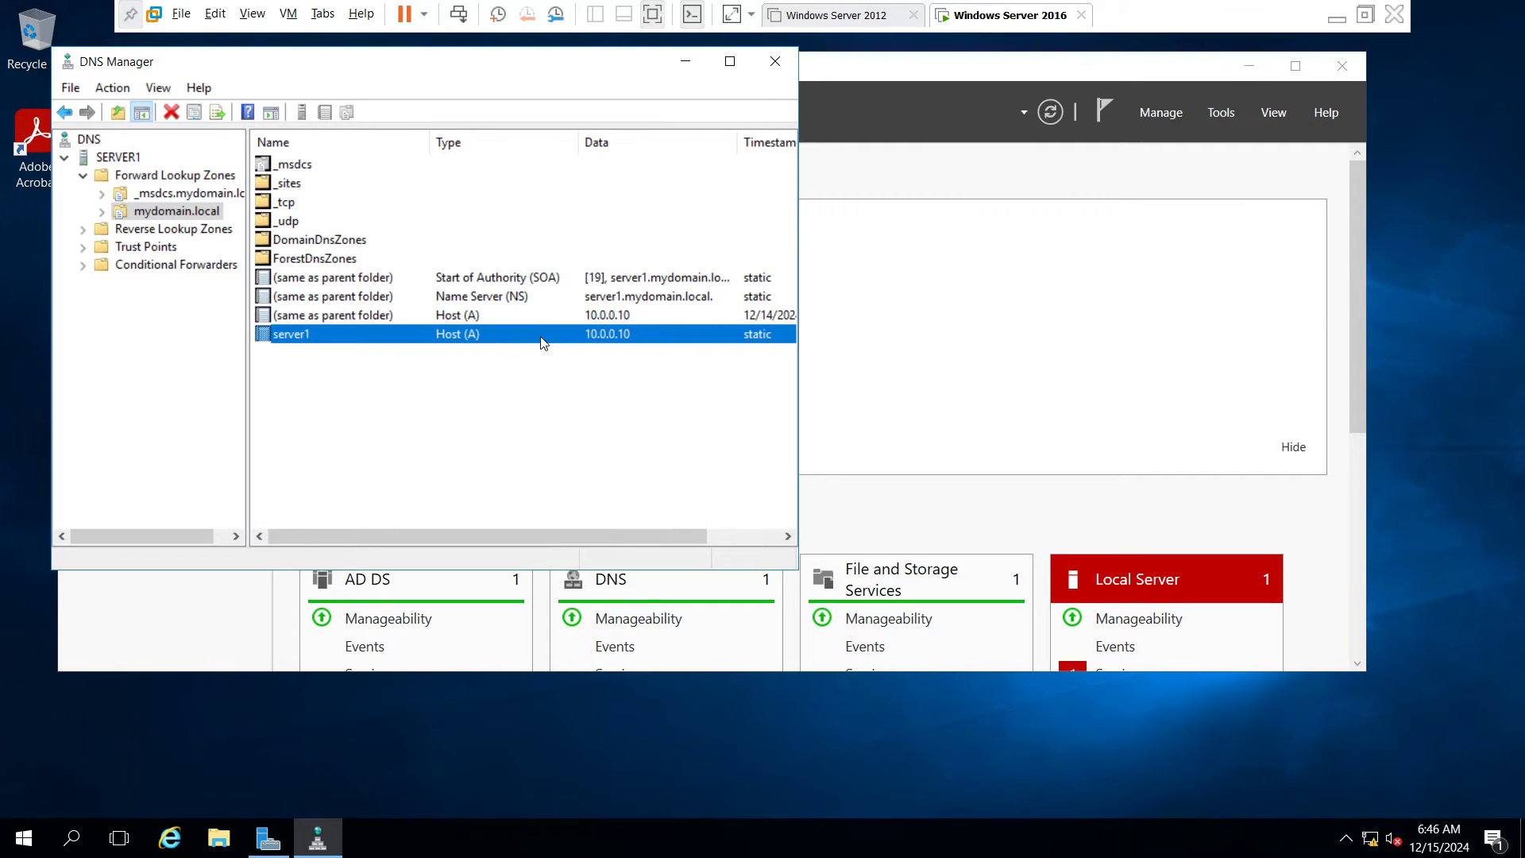
# Inspect the pointer record in the 0.0.10.in-addr.arpa reverse lookup zone, then close DNS Manager and Server Manager
pyautogui.click(207, 229)
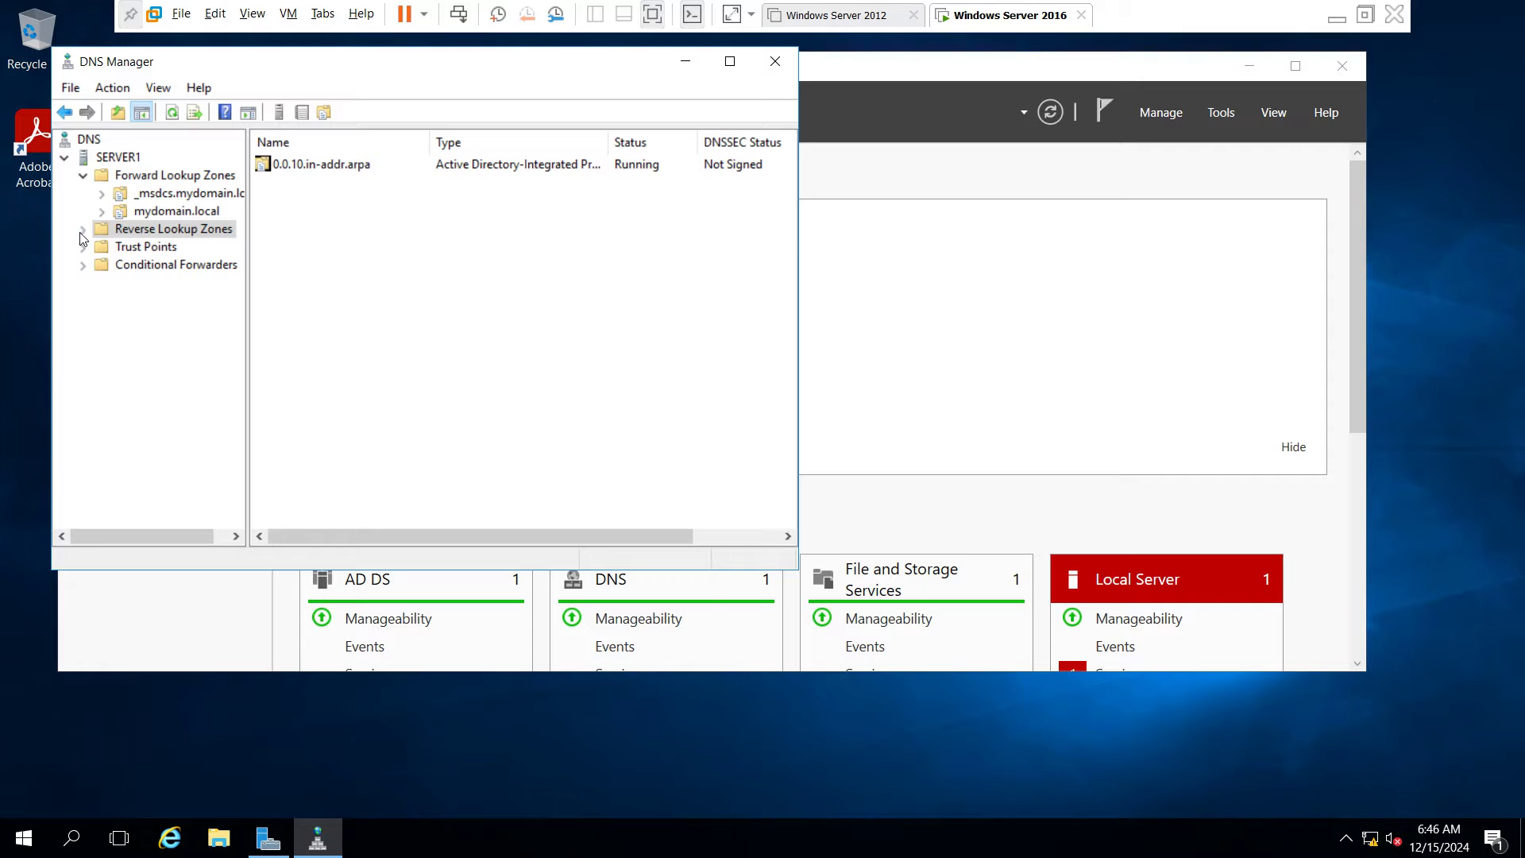
pyautogui.click(82, 230)
pyautogui.click(159, 247)
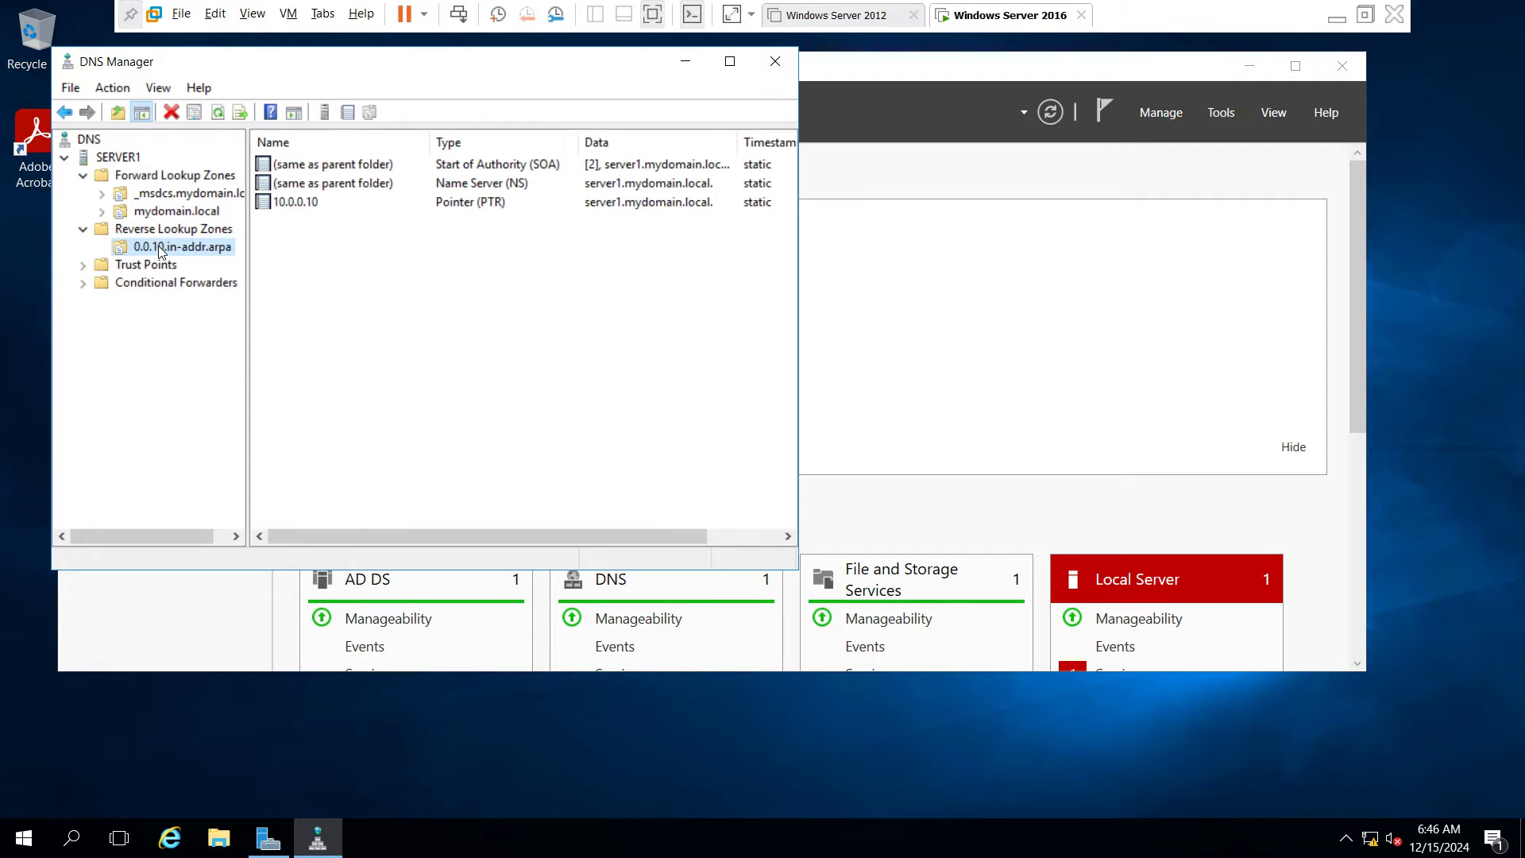
pyautogui.click(298, 201)
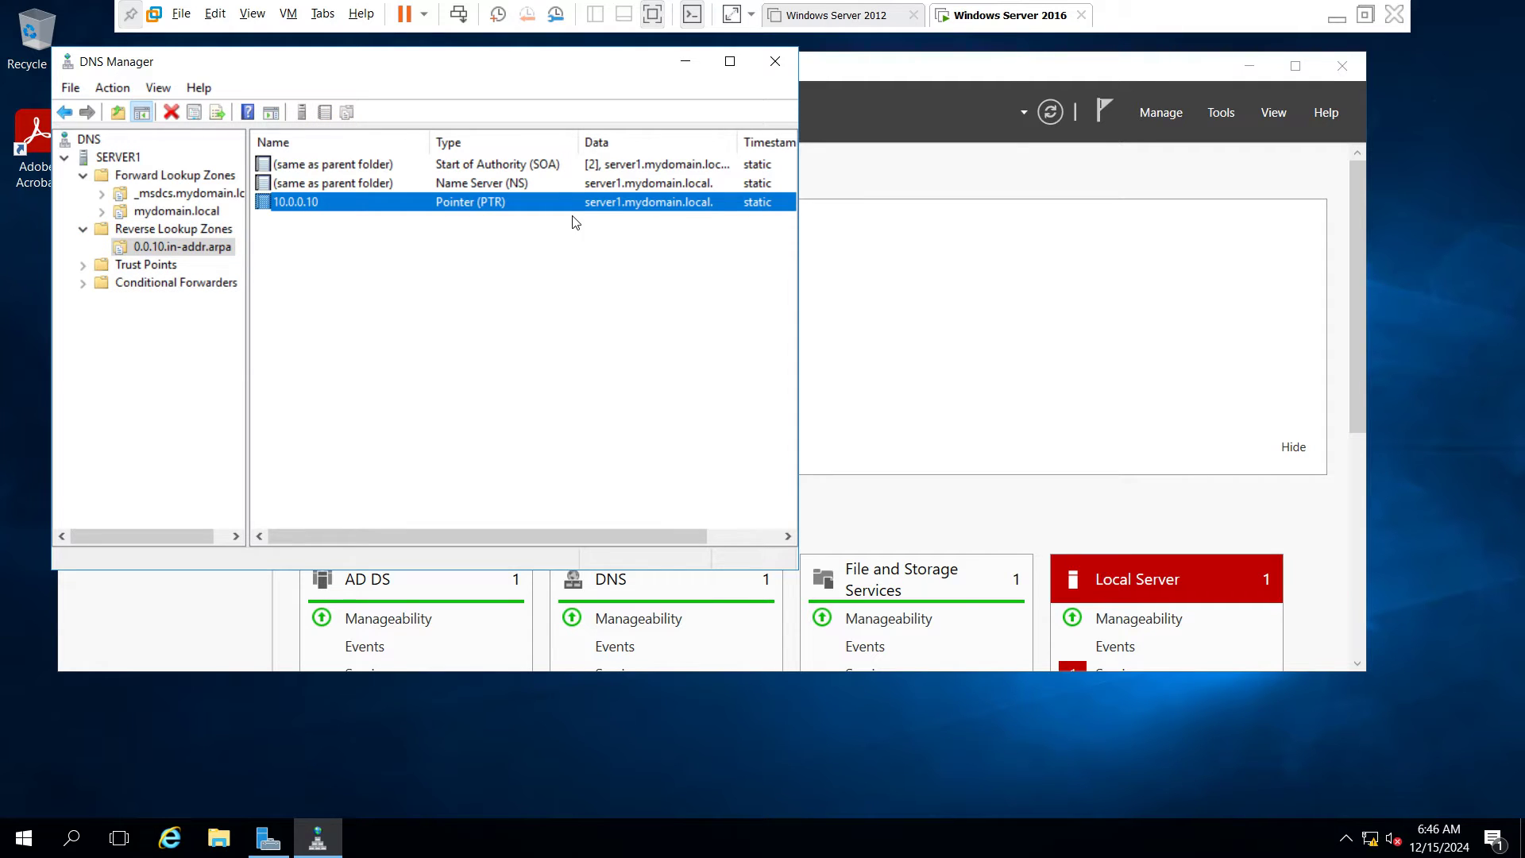
pyautogui.click(775, 63)
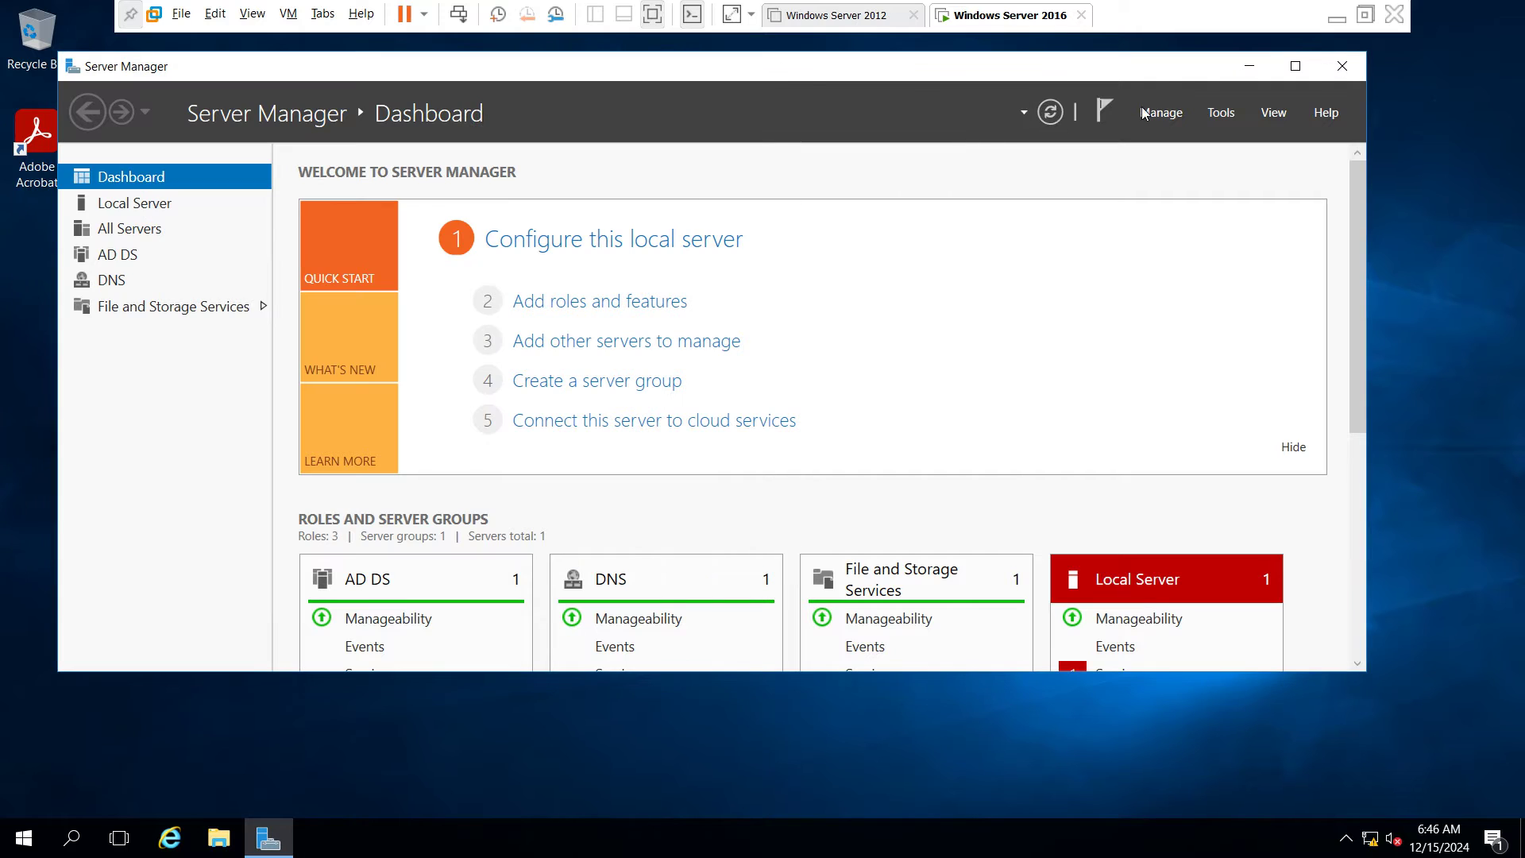
pyautogui.click(1342, 70)
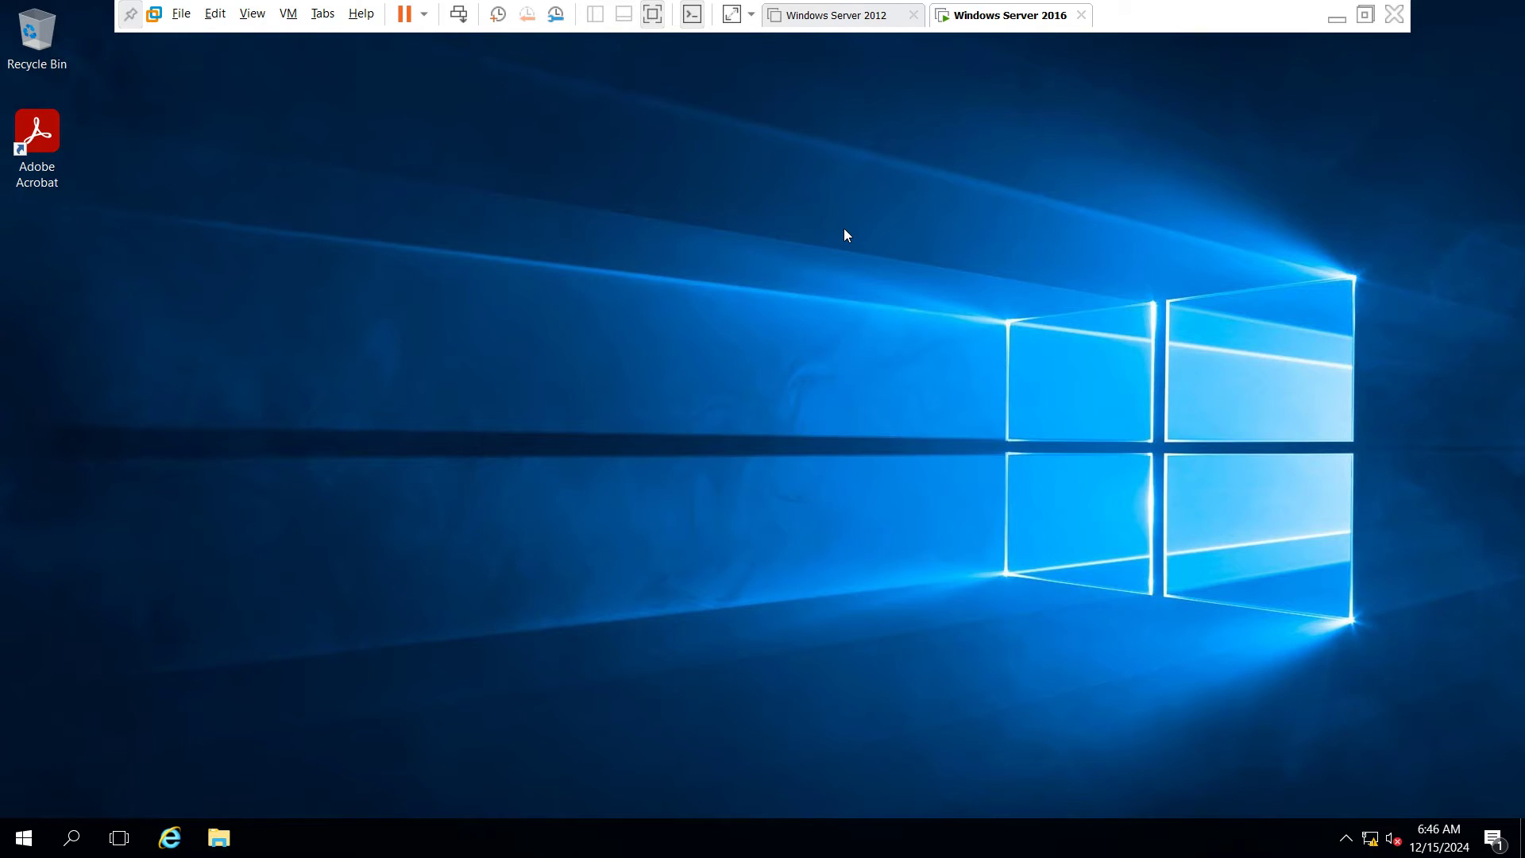
# Open the Windows Server 2016 virtual machine's settings and show its CD/DVD (SATA) device options
pyautogui.click(293, 17)
pyautogui.click(331, 238)
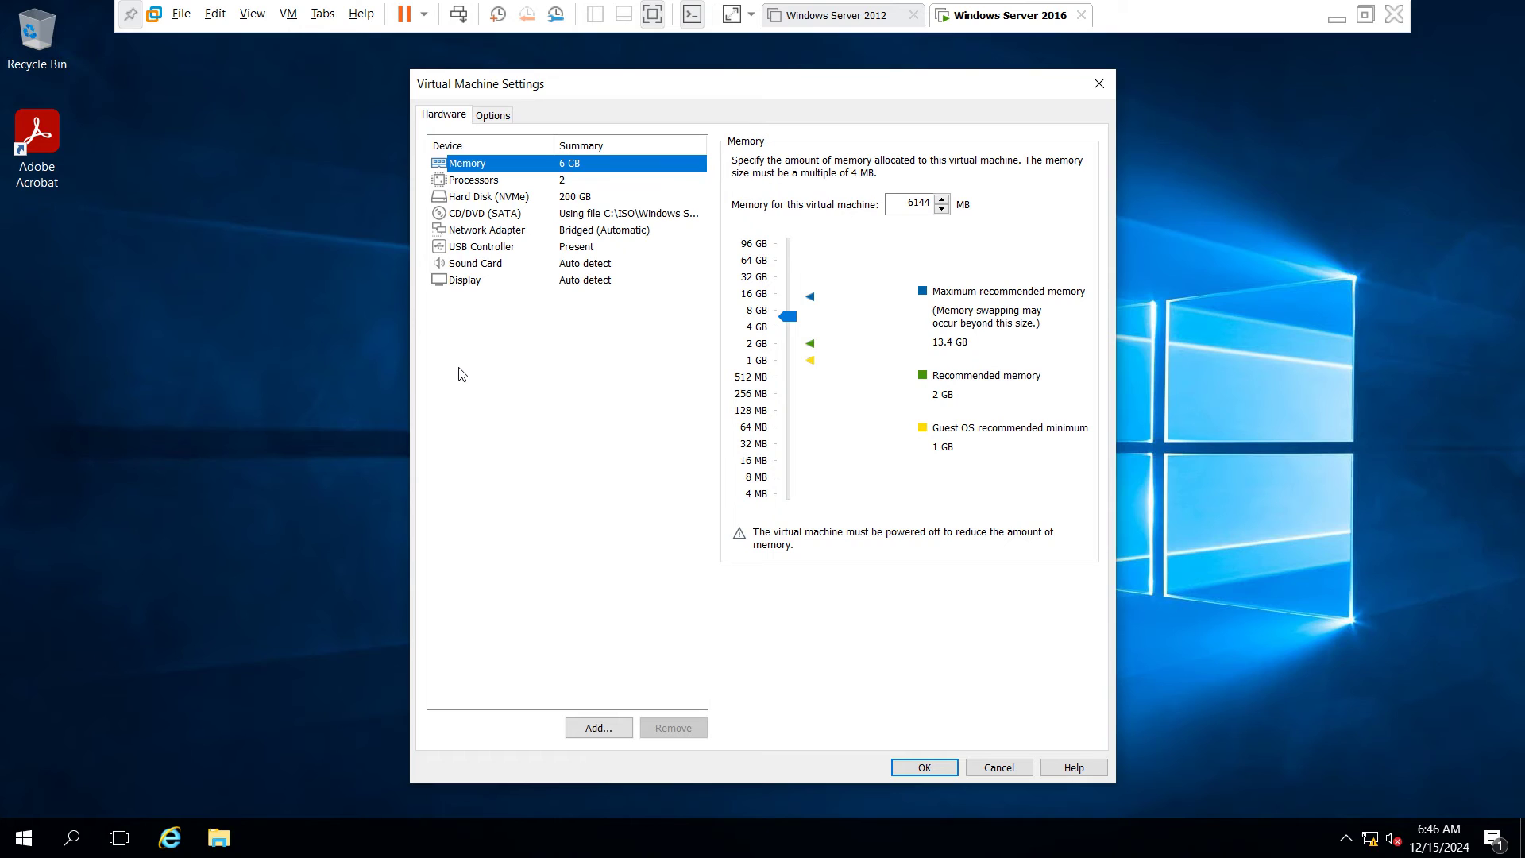
pyautogui.click(486, 213)
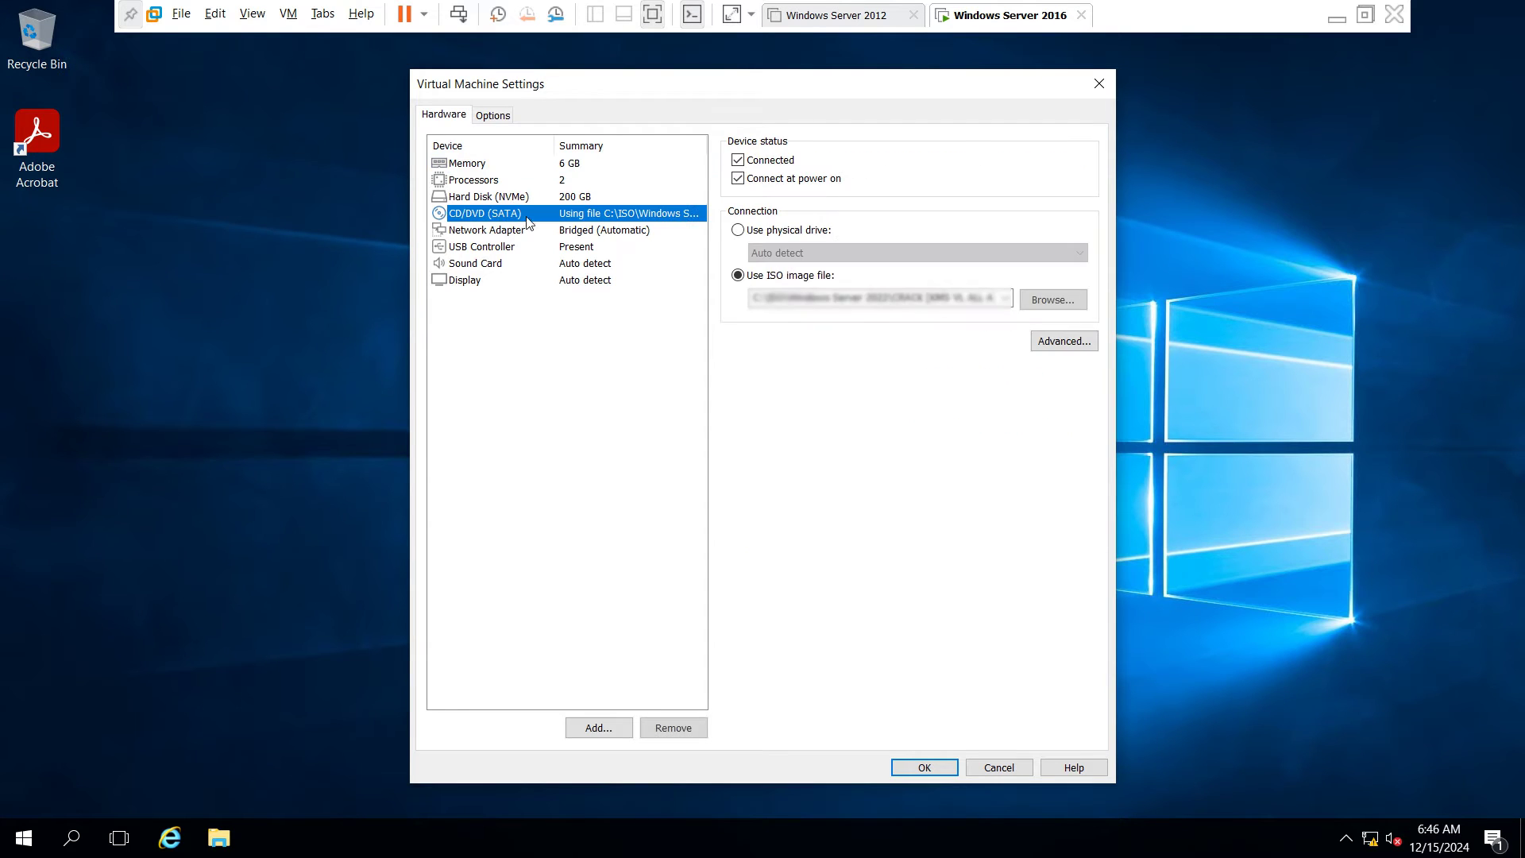
# Attach en-us_windows_server_2025_updated_nov_2024_x64 from C:\ISO\Windows Server 2025\production as the CD/DVD drive's ISO image and apply the virtual machine settings
pyautogui.click(1053, 302)
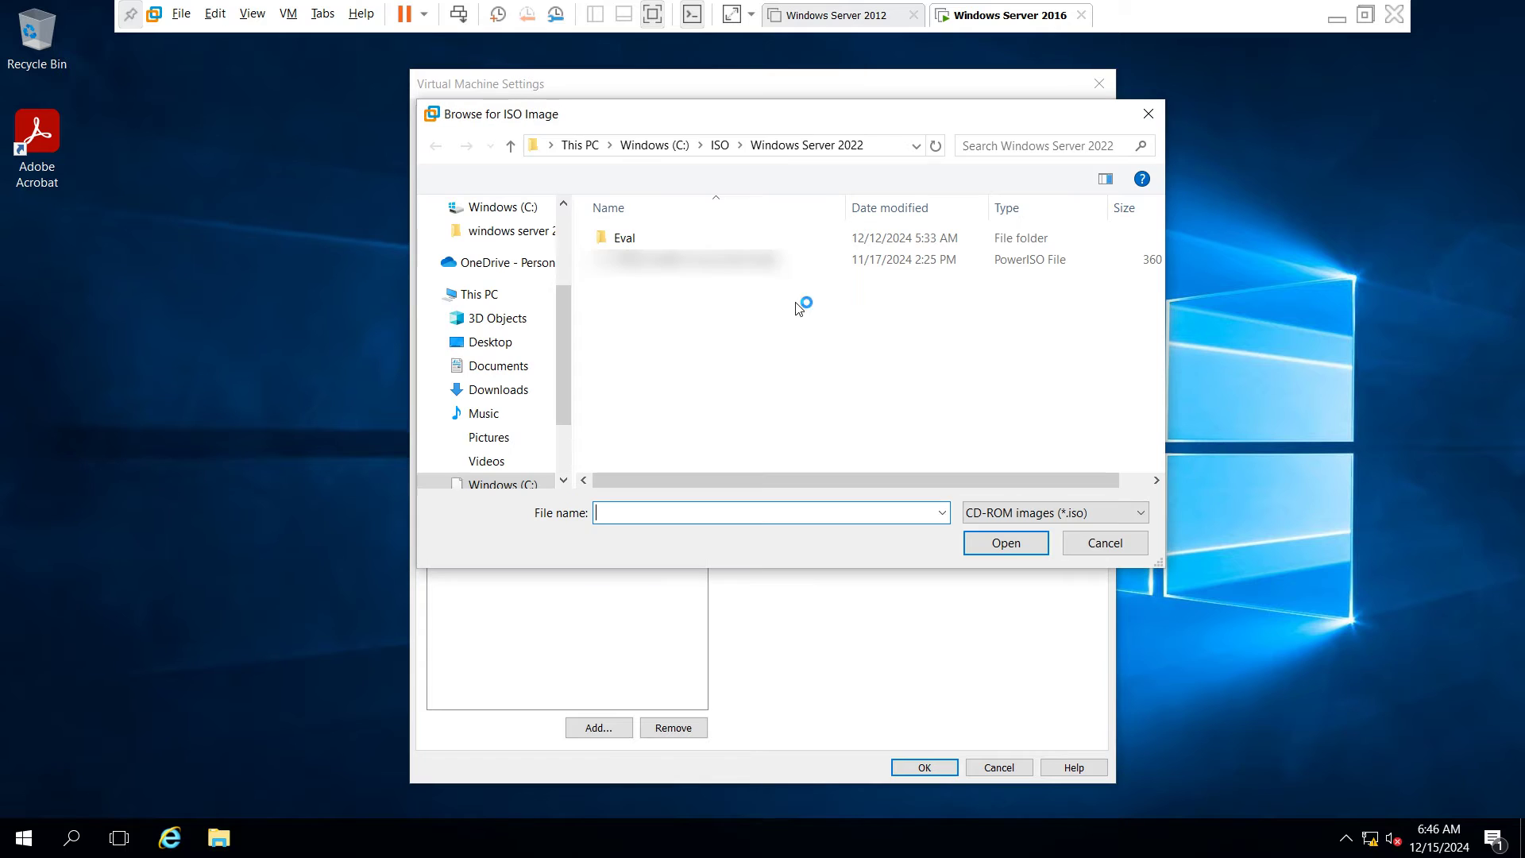
pyautogui.click(517, 486)
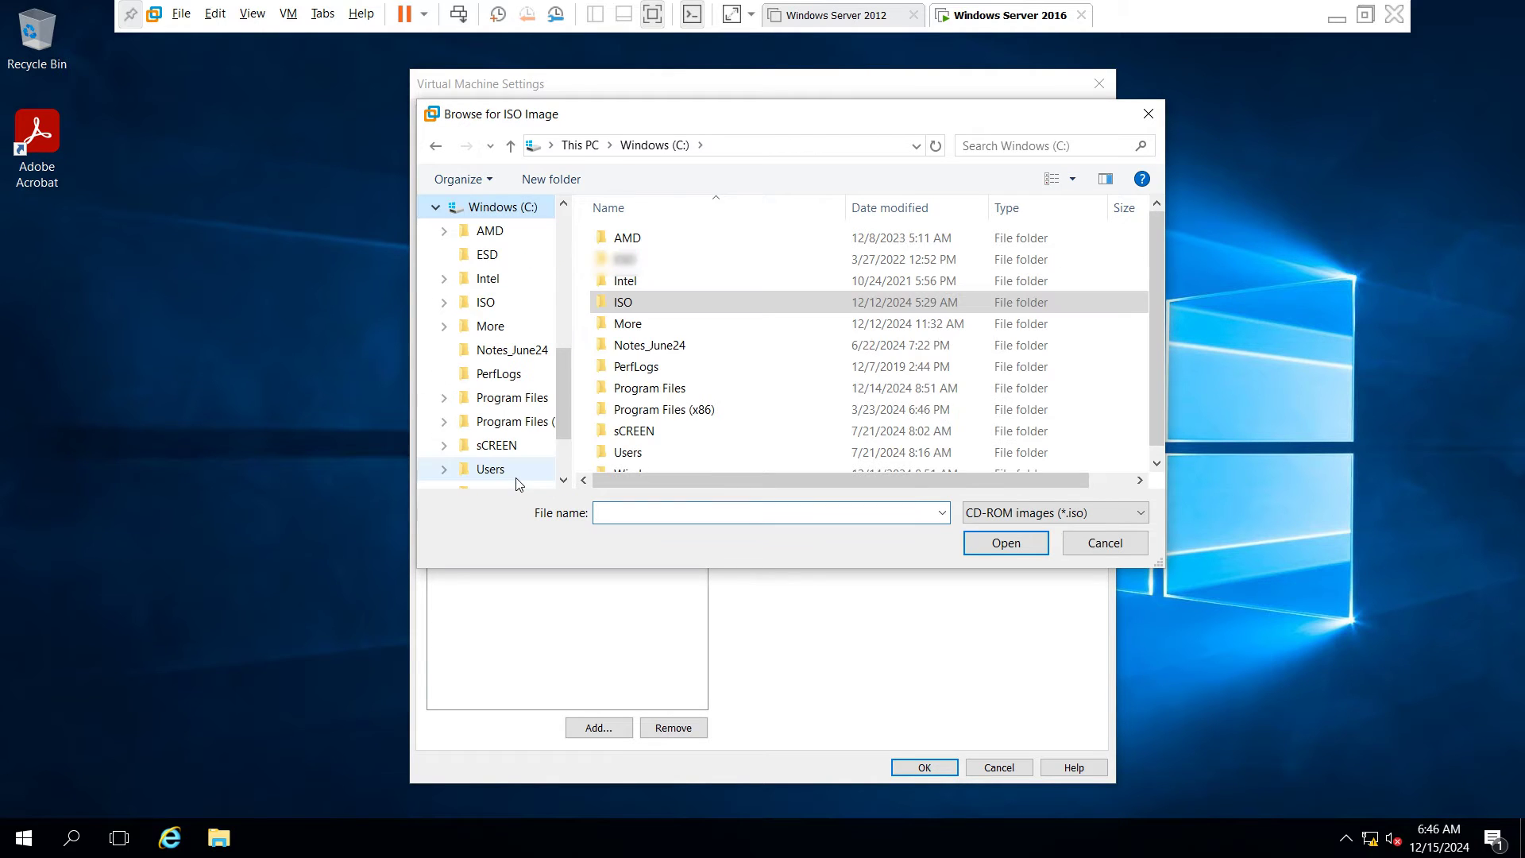
pyautogui.doubleClick(624, 310)
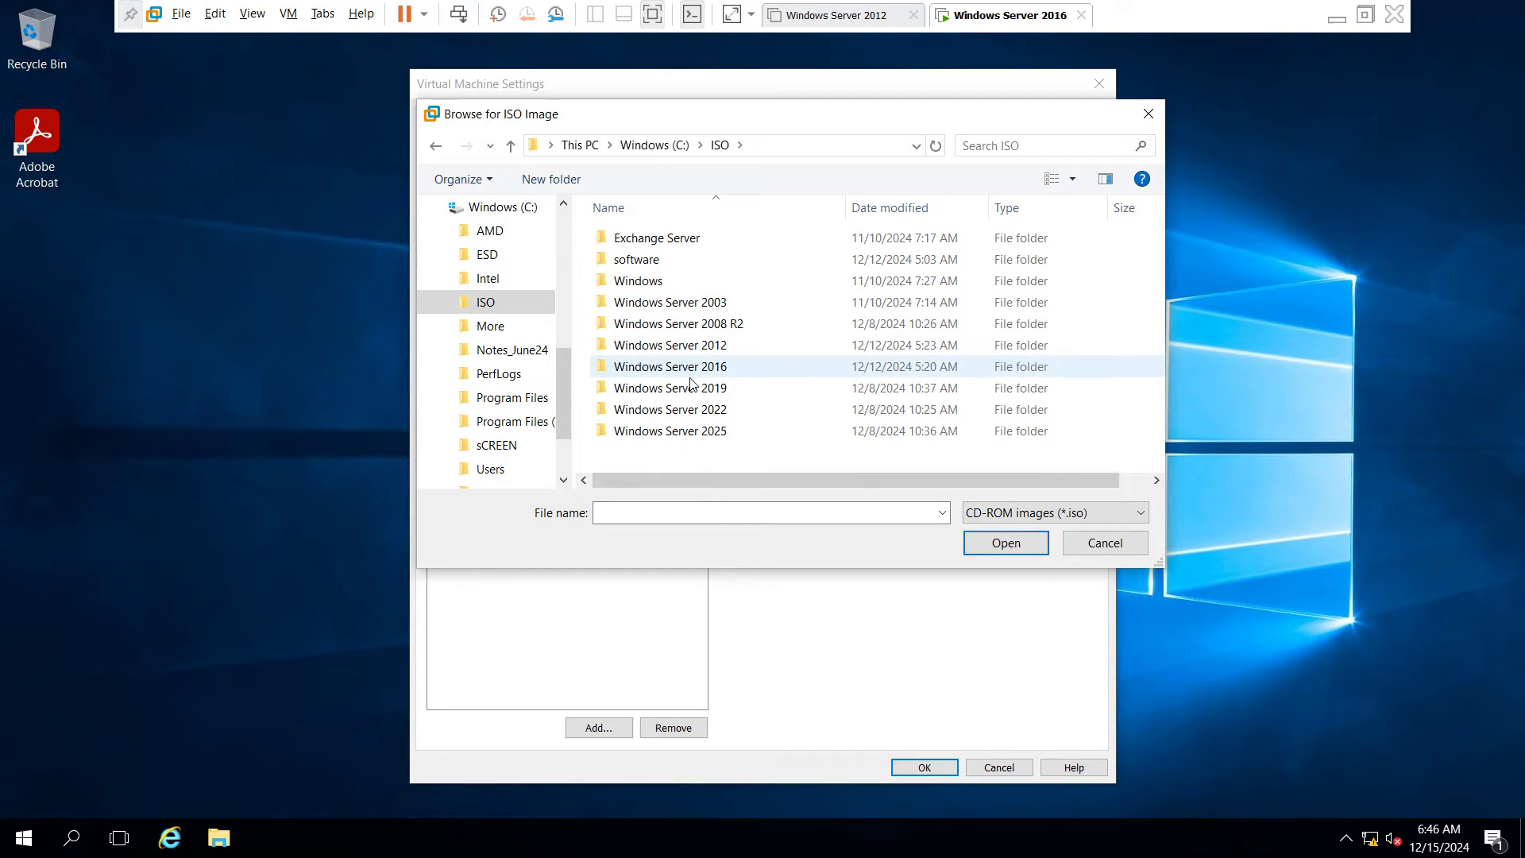
pyautogui.doubleClick(618, 431)
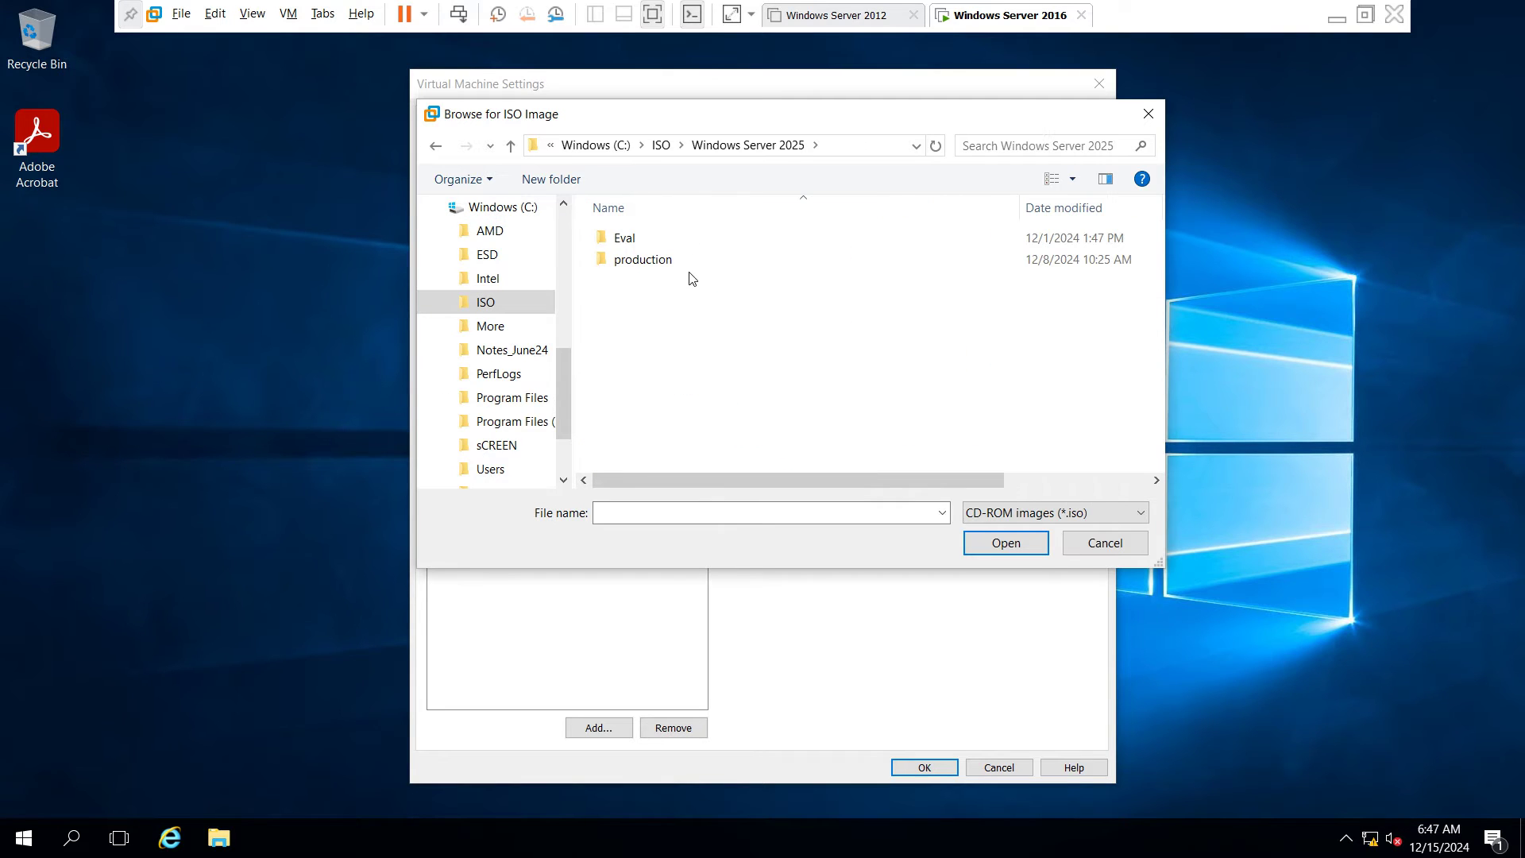
pyautogui.doubleClick(653, 261)
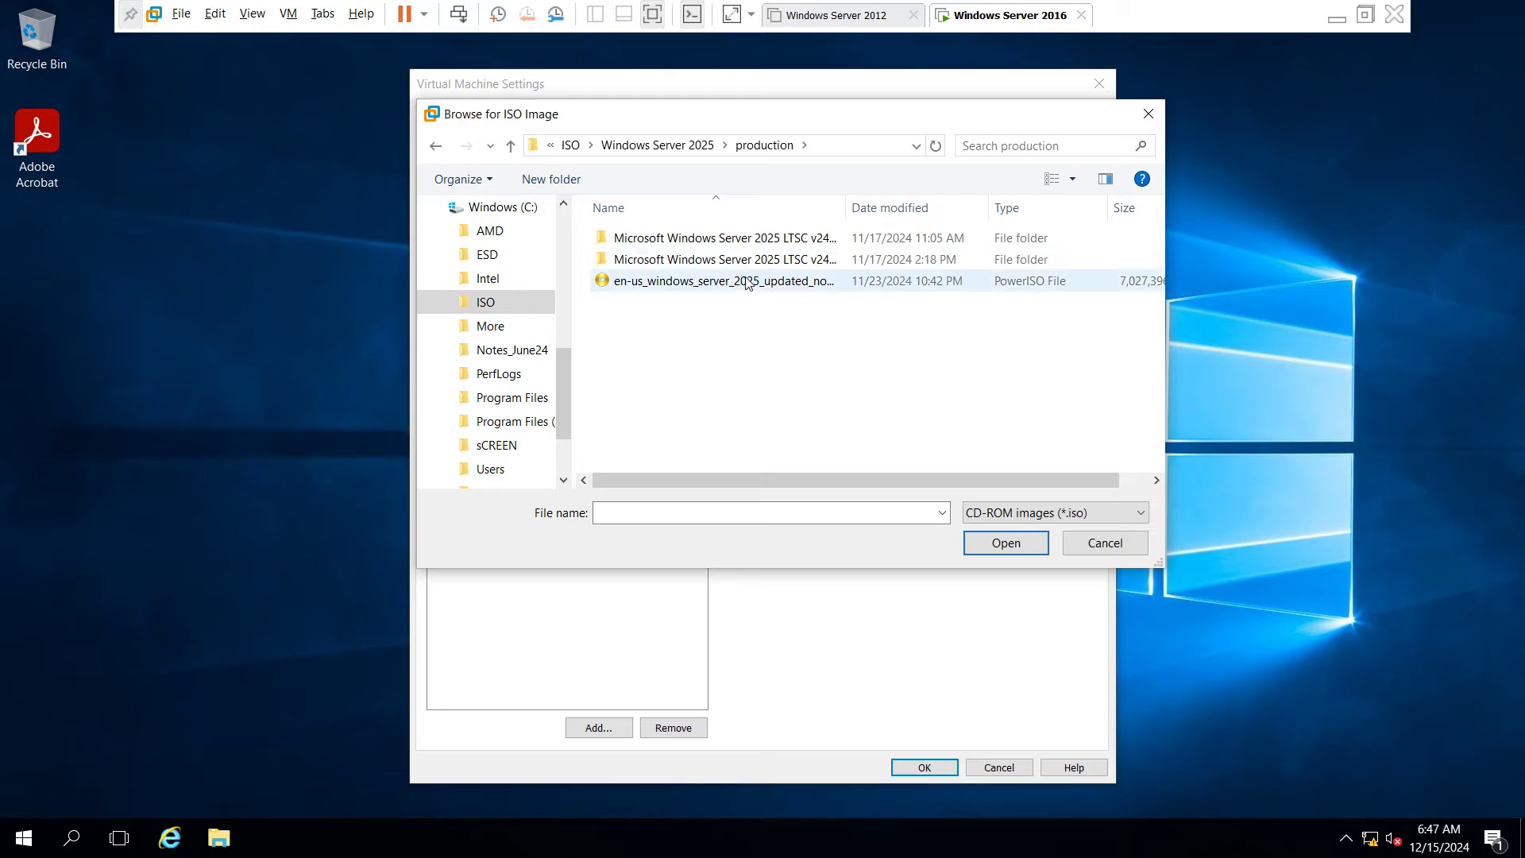
pyautogui.click(728, 287)
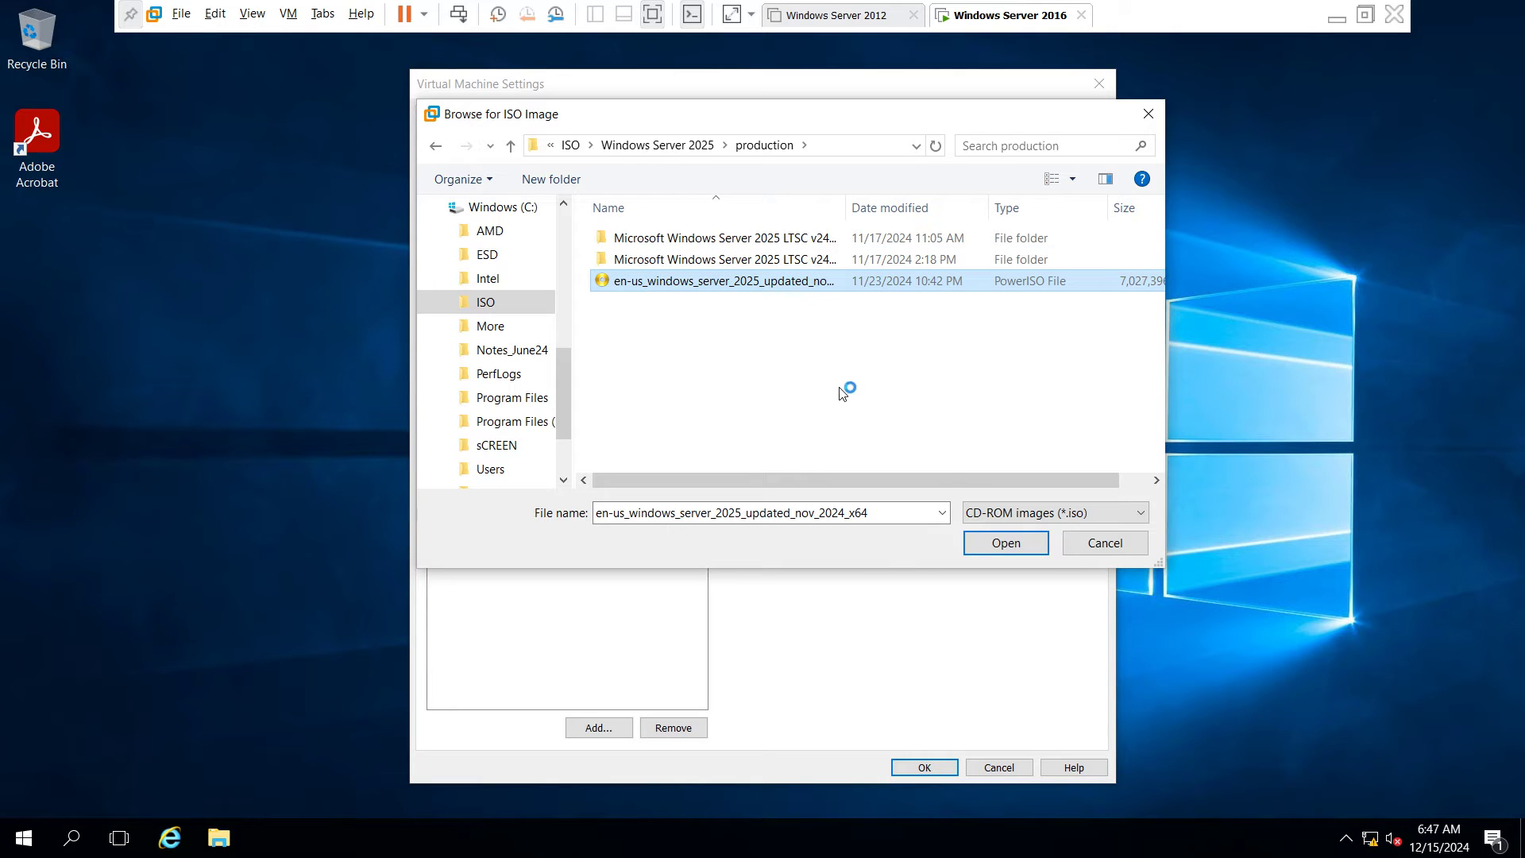
pyautogui.click(1005, 543)
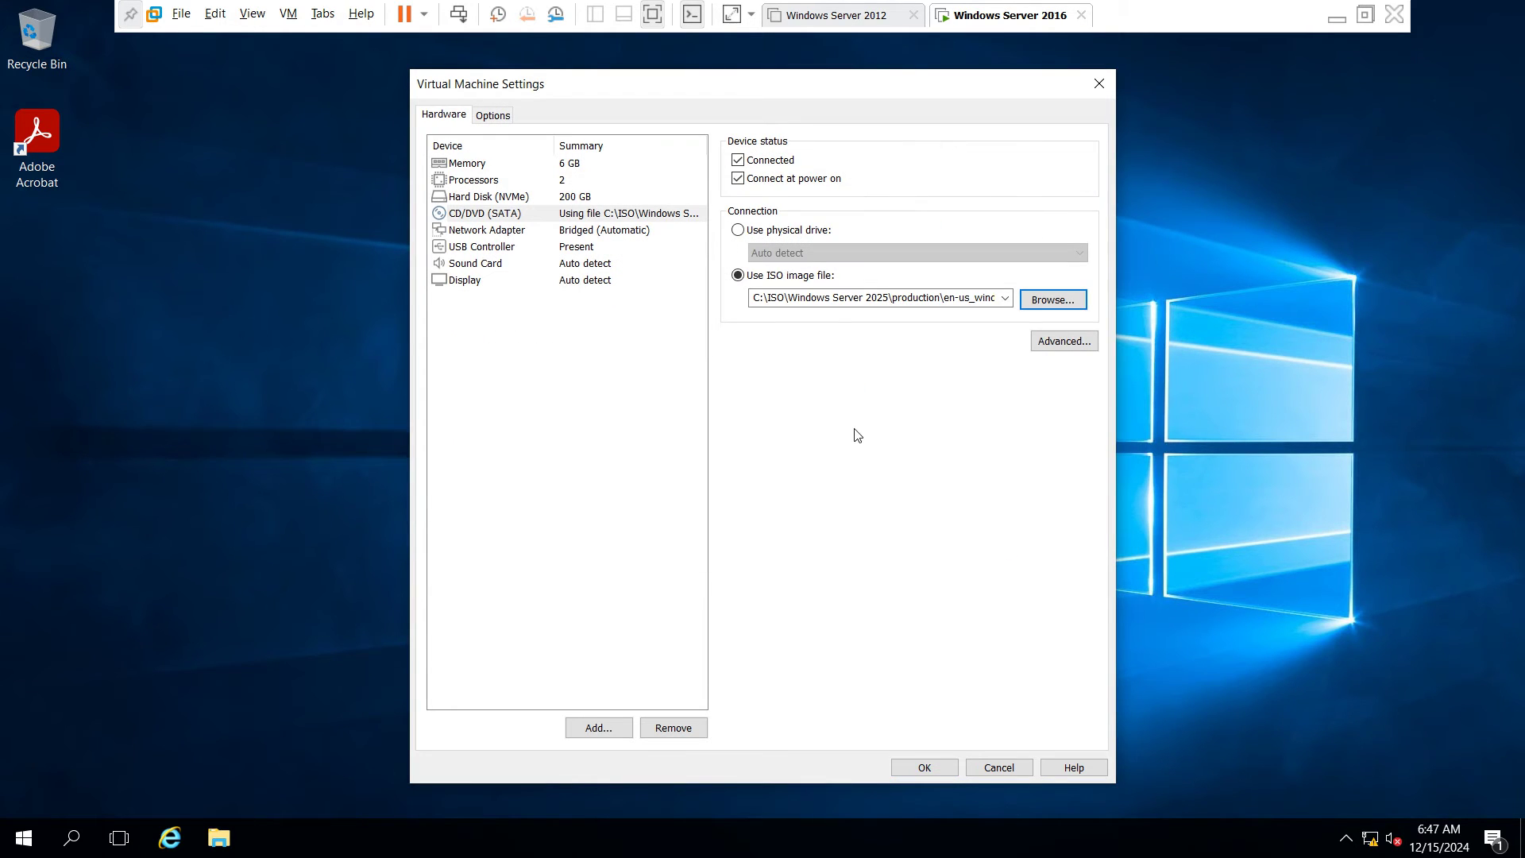
pyautogui.click(938, 768)
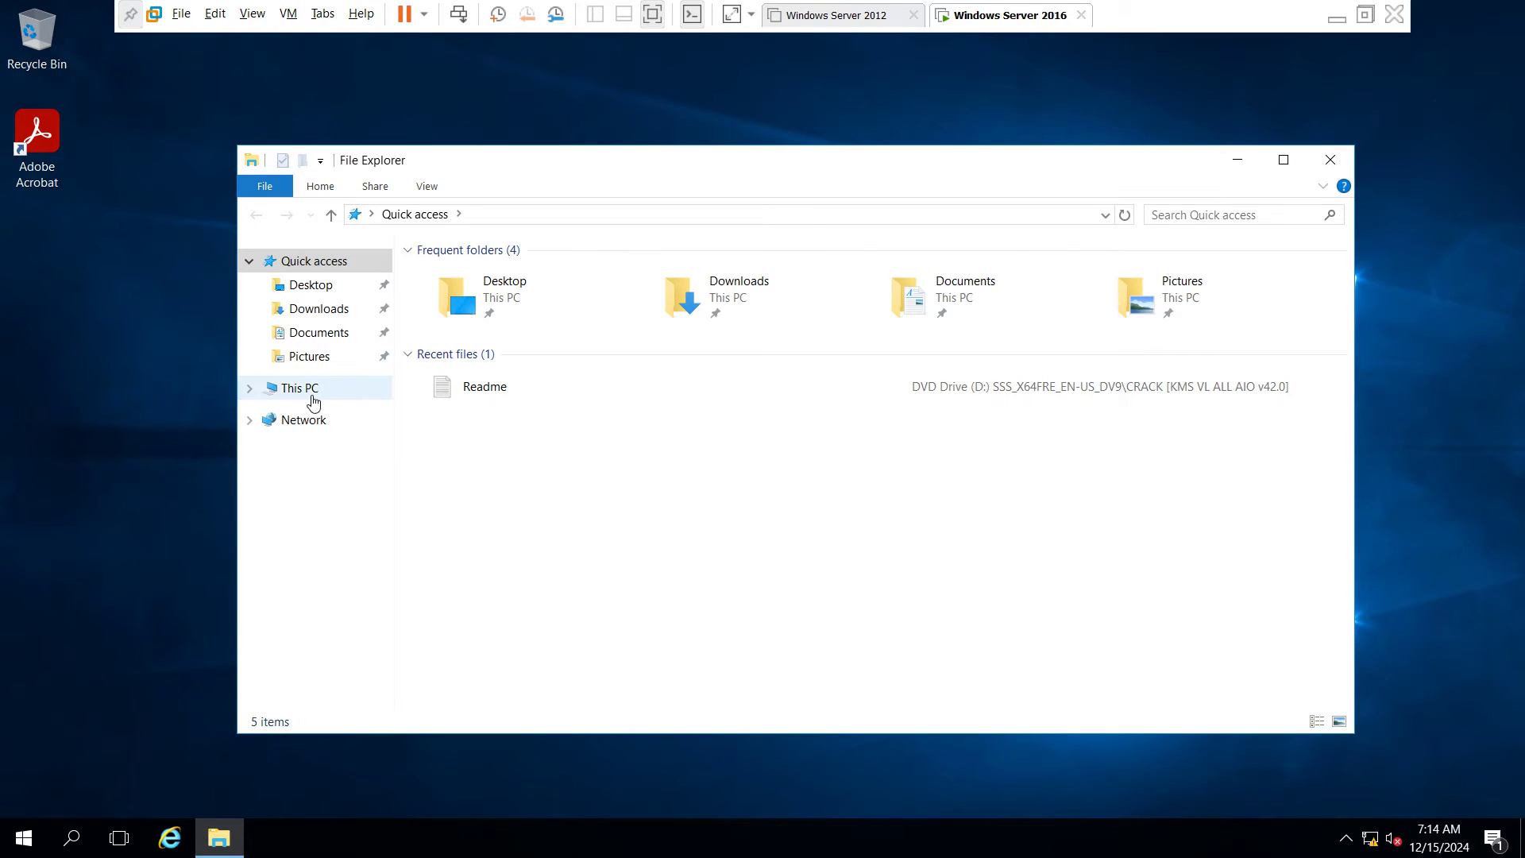
# Check This PC for the mounted installation disc in DVD Drive (D:), then close File Explorer
pyautogui.click(313, 395)
pyautogui.click(826, 443)
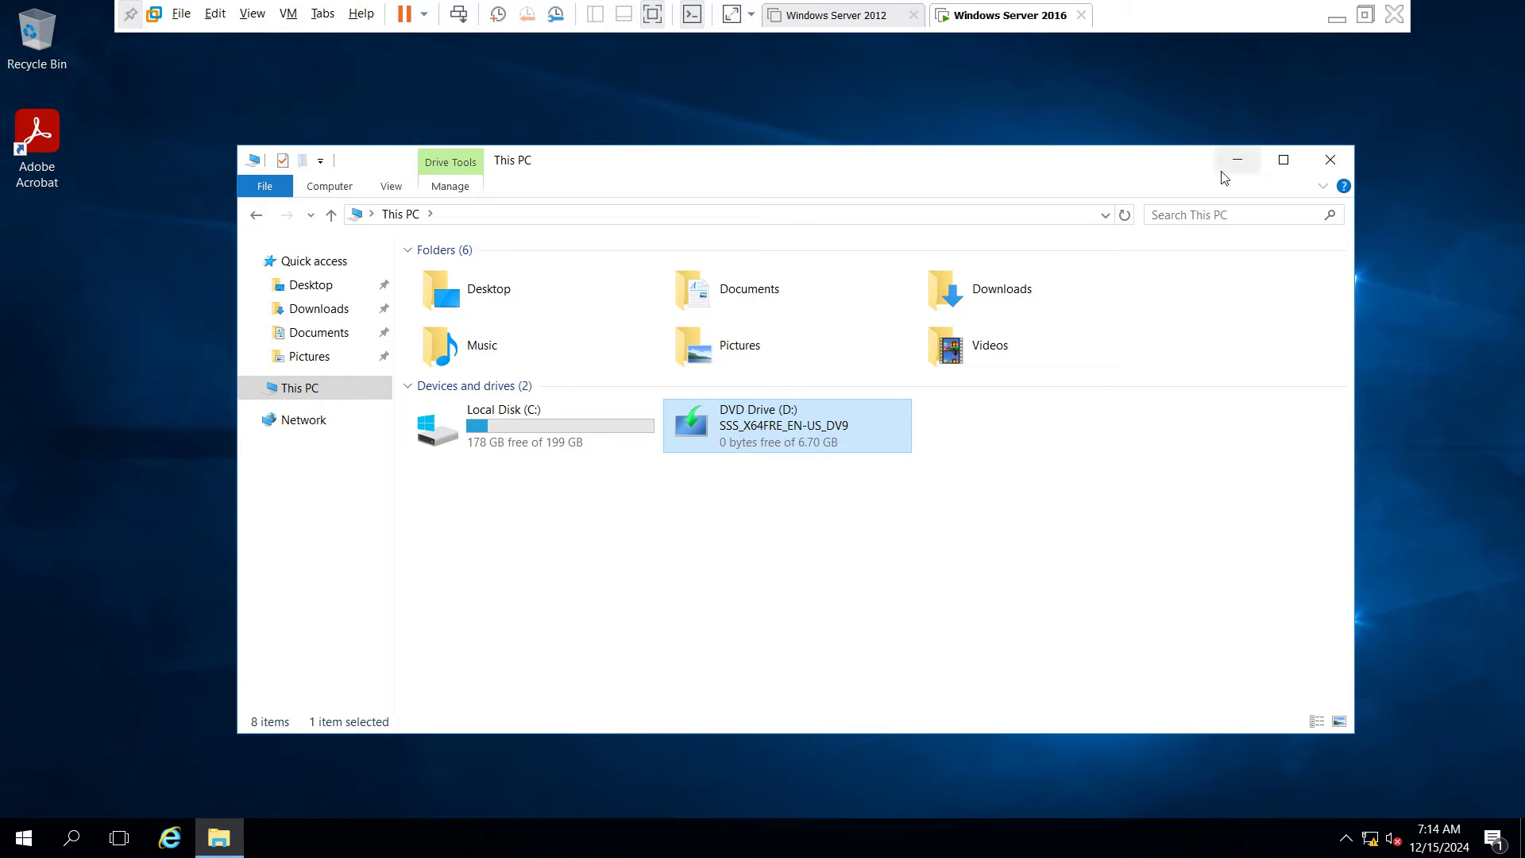
pyautogui.click(1330, 159)
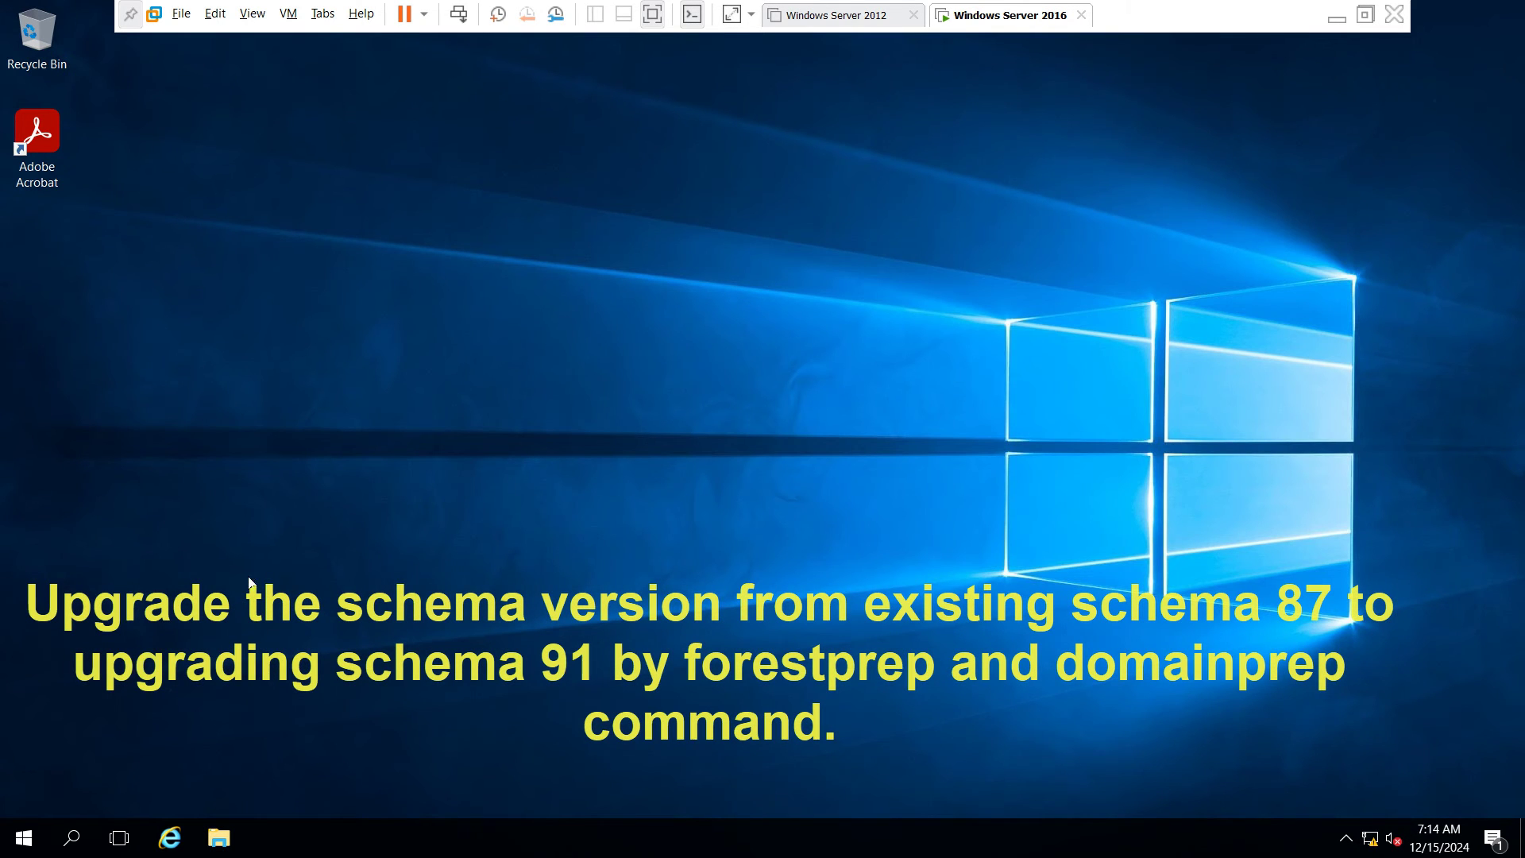
# Search Windows for Command Prompt, run it as administrator and move its window toward the middle of the desktop
pyautogui.click(26, 844)
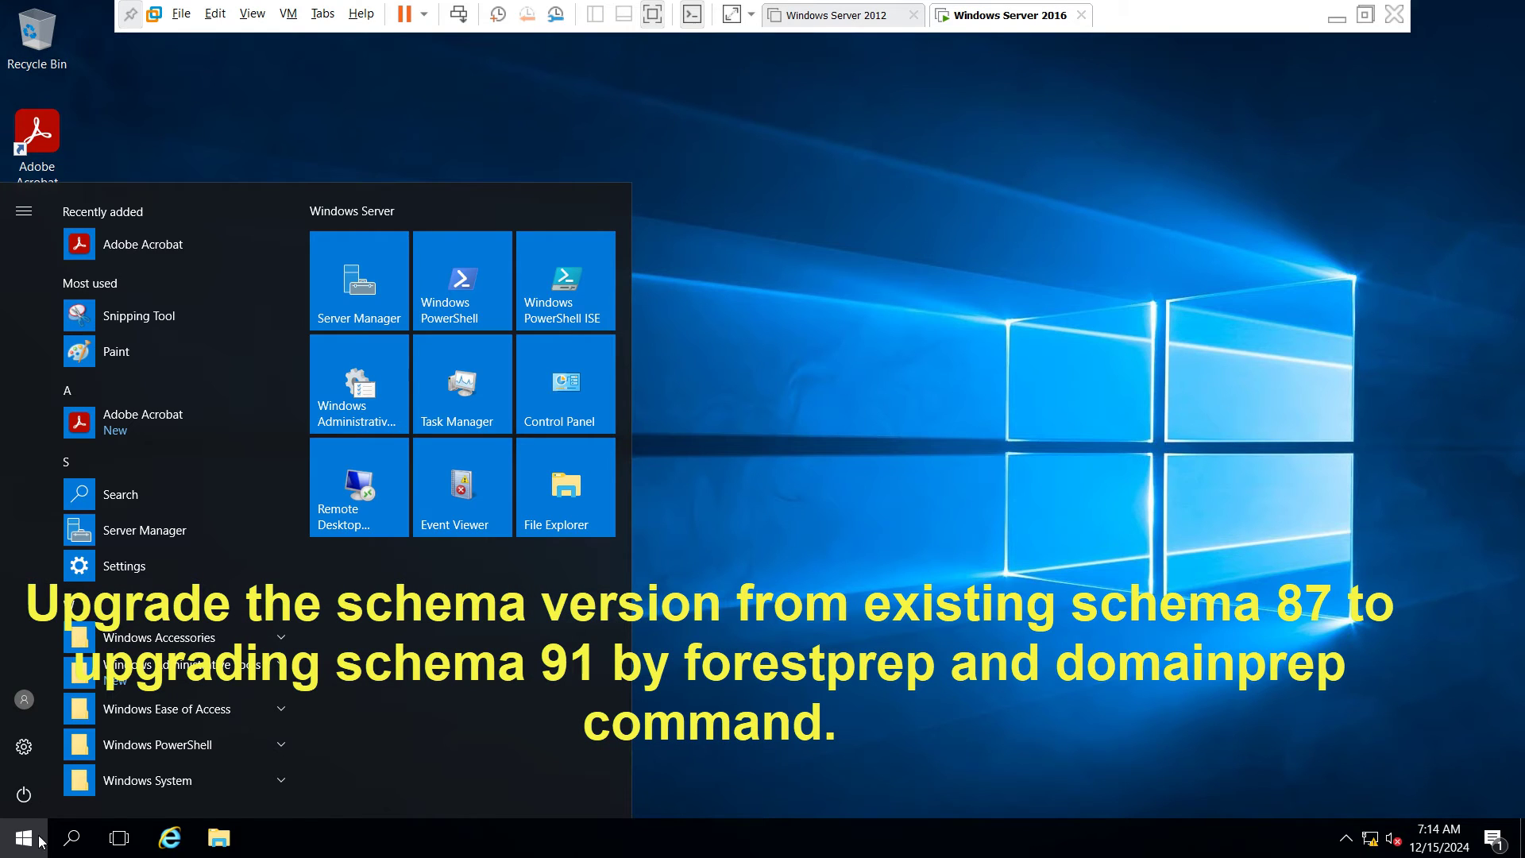
pyautogui.click(822, 622)
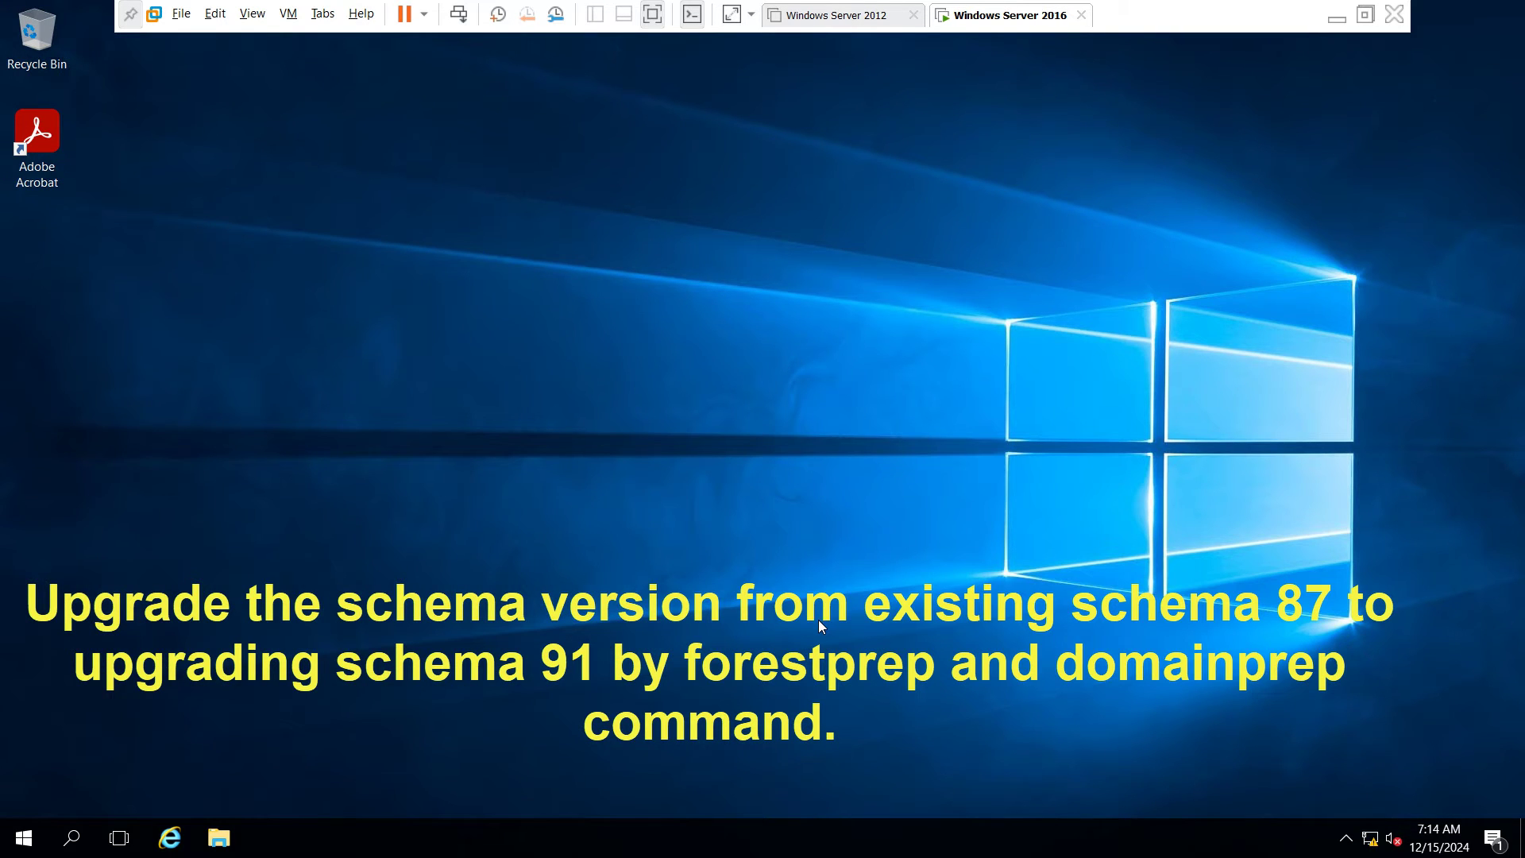
pyautogui.click(83, 837)
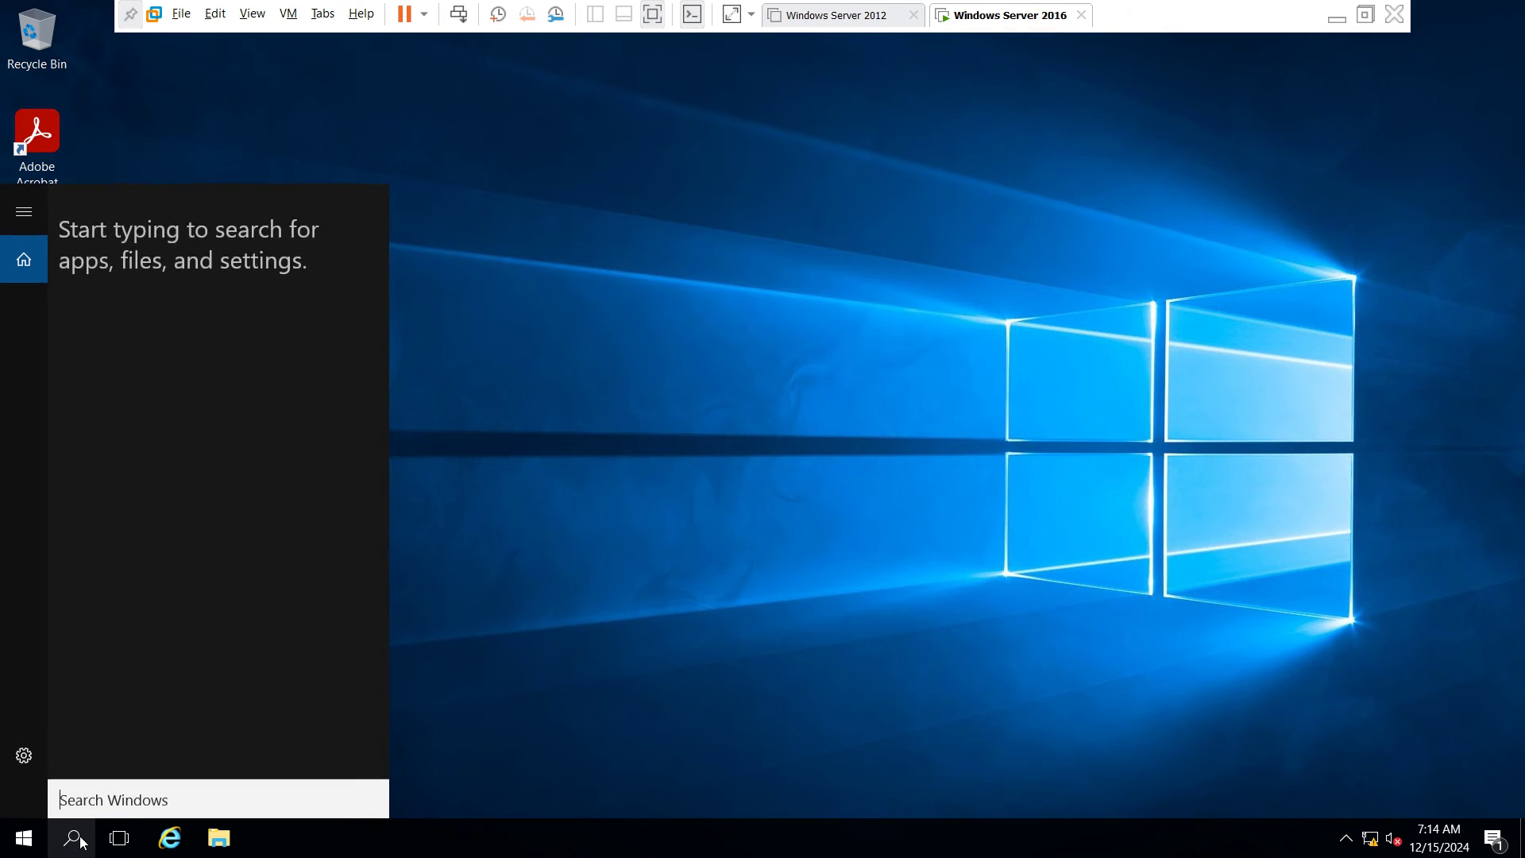
pyautogui.write('commm')
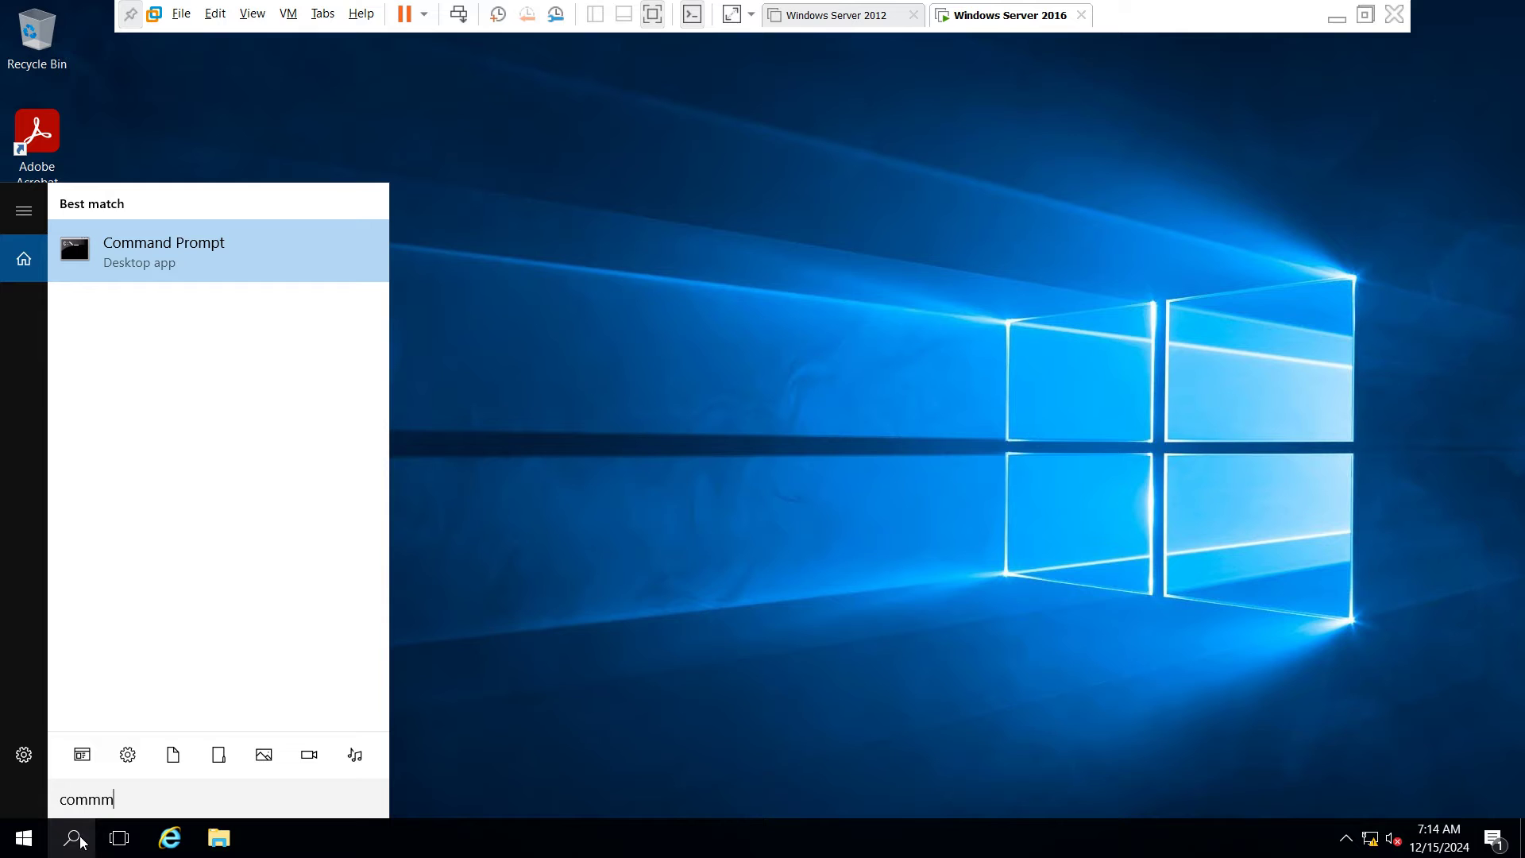
pyautogui.rightClick(146, 249)
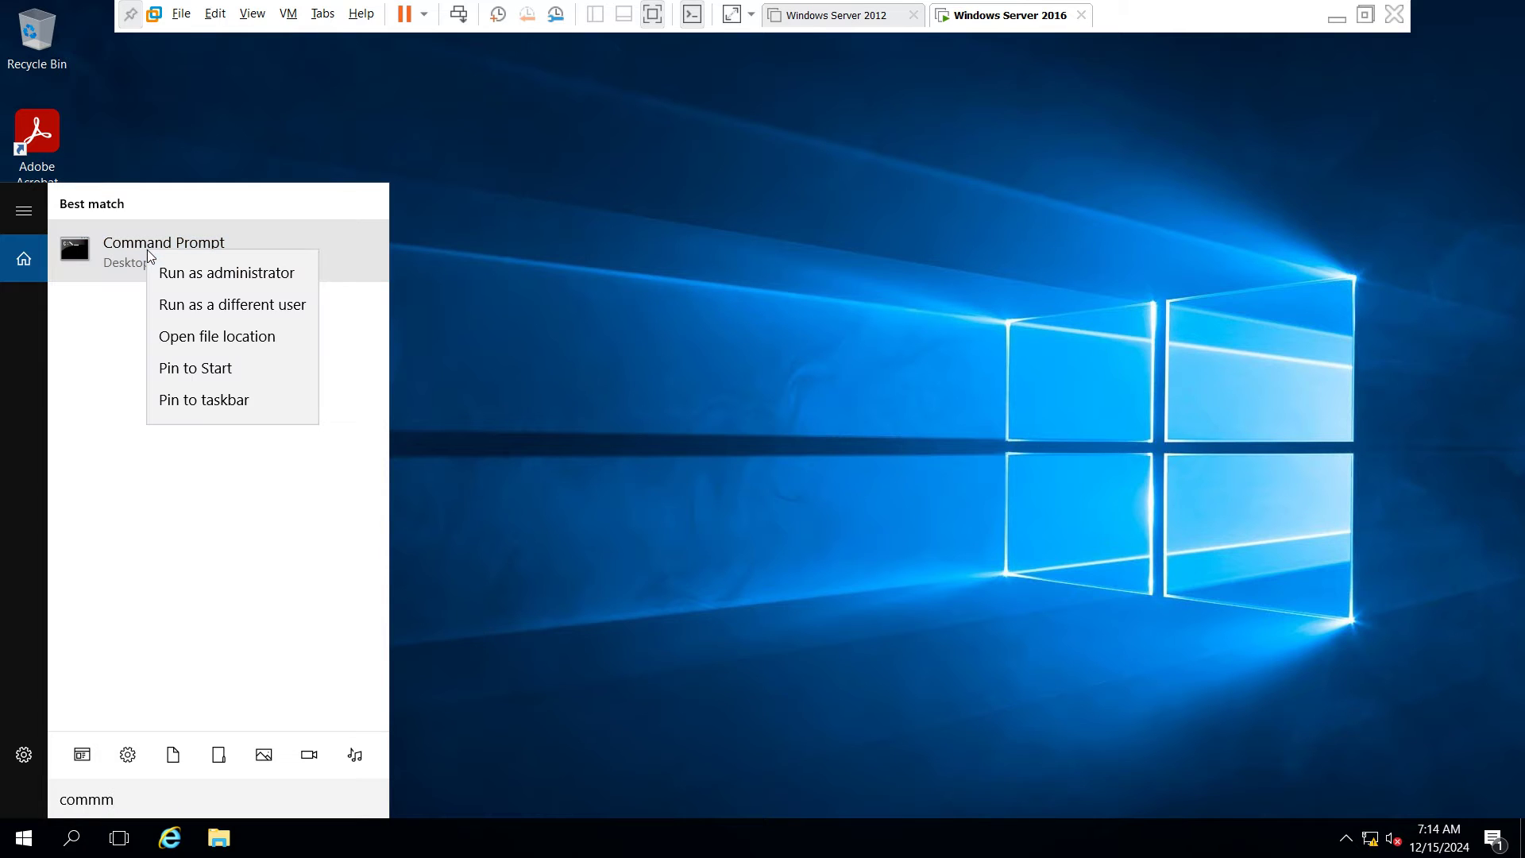
pyautogui.click(206, 274)
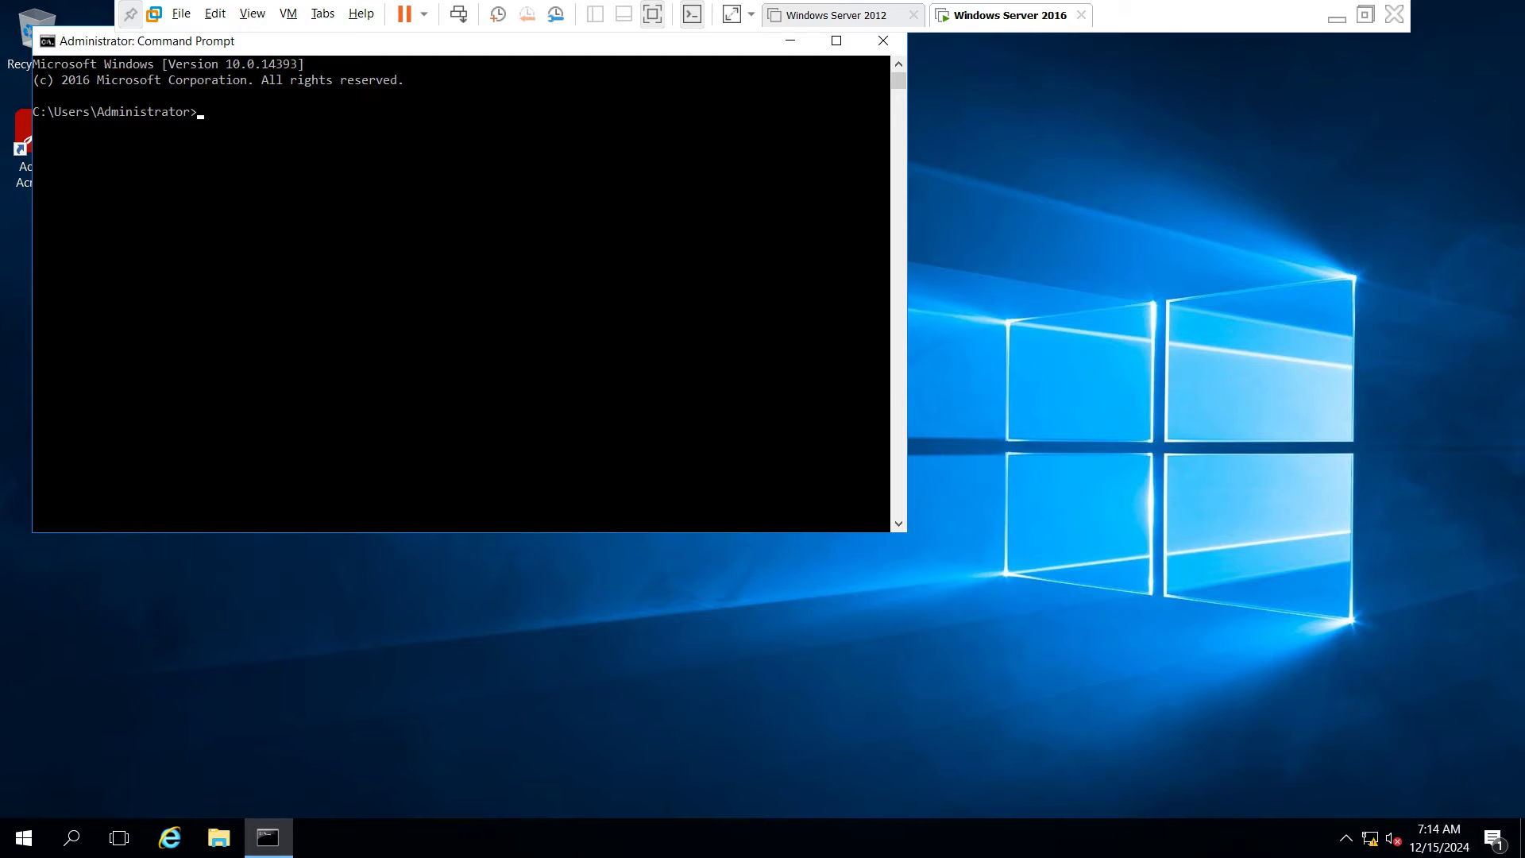
pyautogui.moveTo(112, 48); pyautogui.dragTo(309, 135)
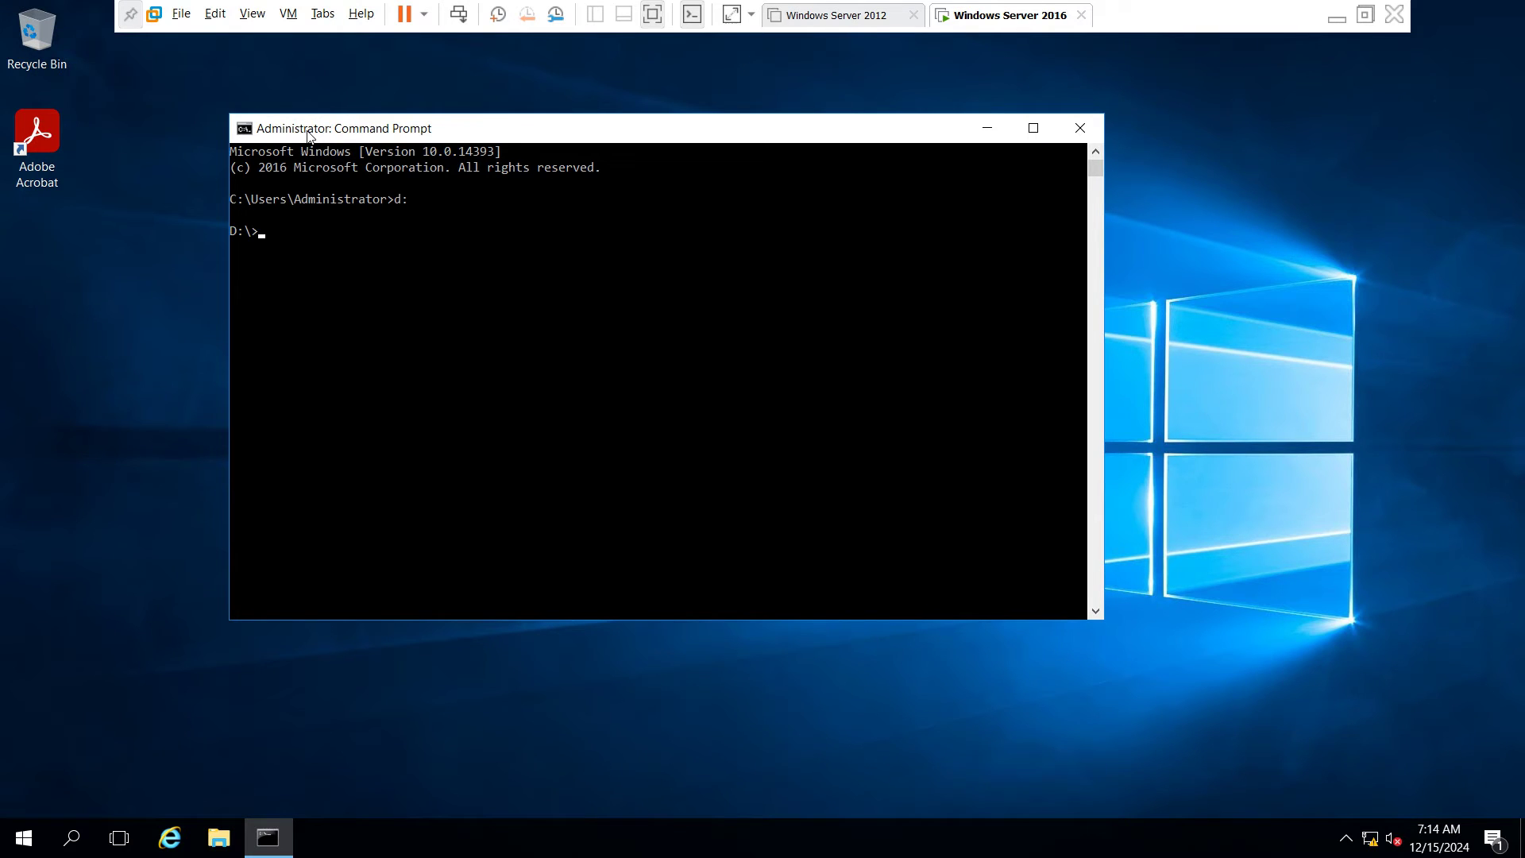
# List the DVD's contents, change to the D:\support\adprep directory and clear the console
pyautogui.press('Return')
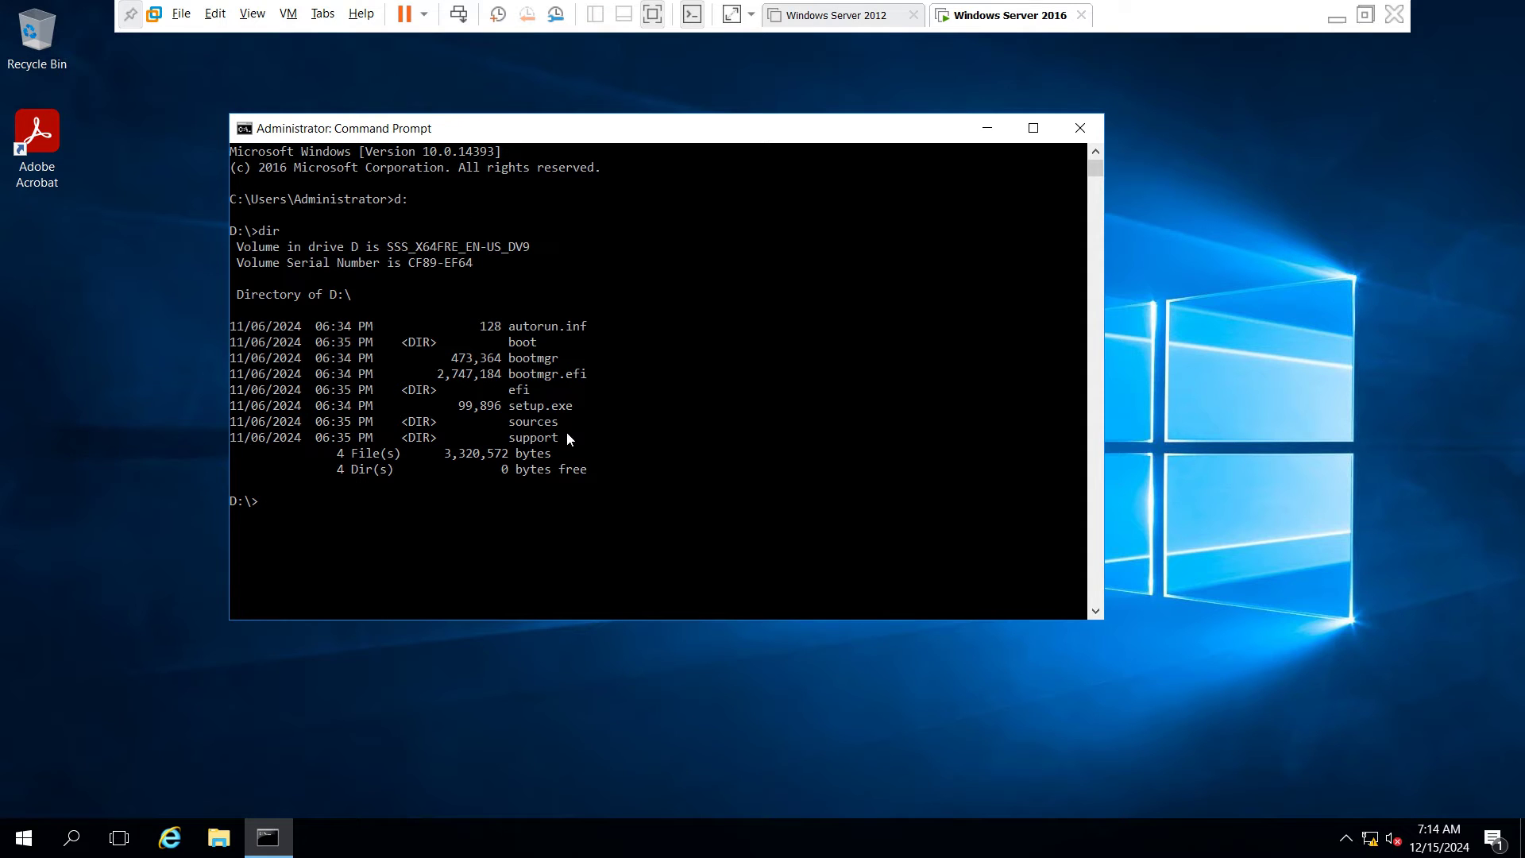
pyautogui.write('cd support')
pyautogui.press('Return')
pyautogui.write('dir')
pyautogui.press('Return')
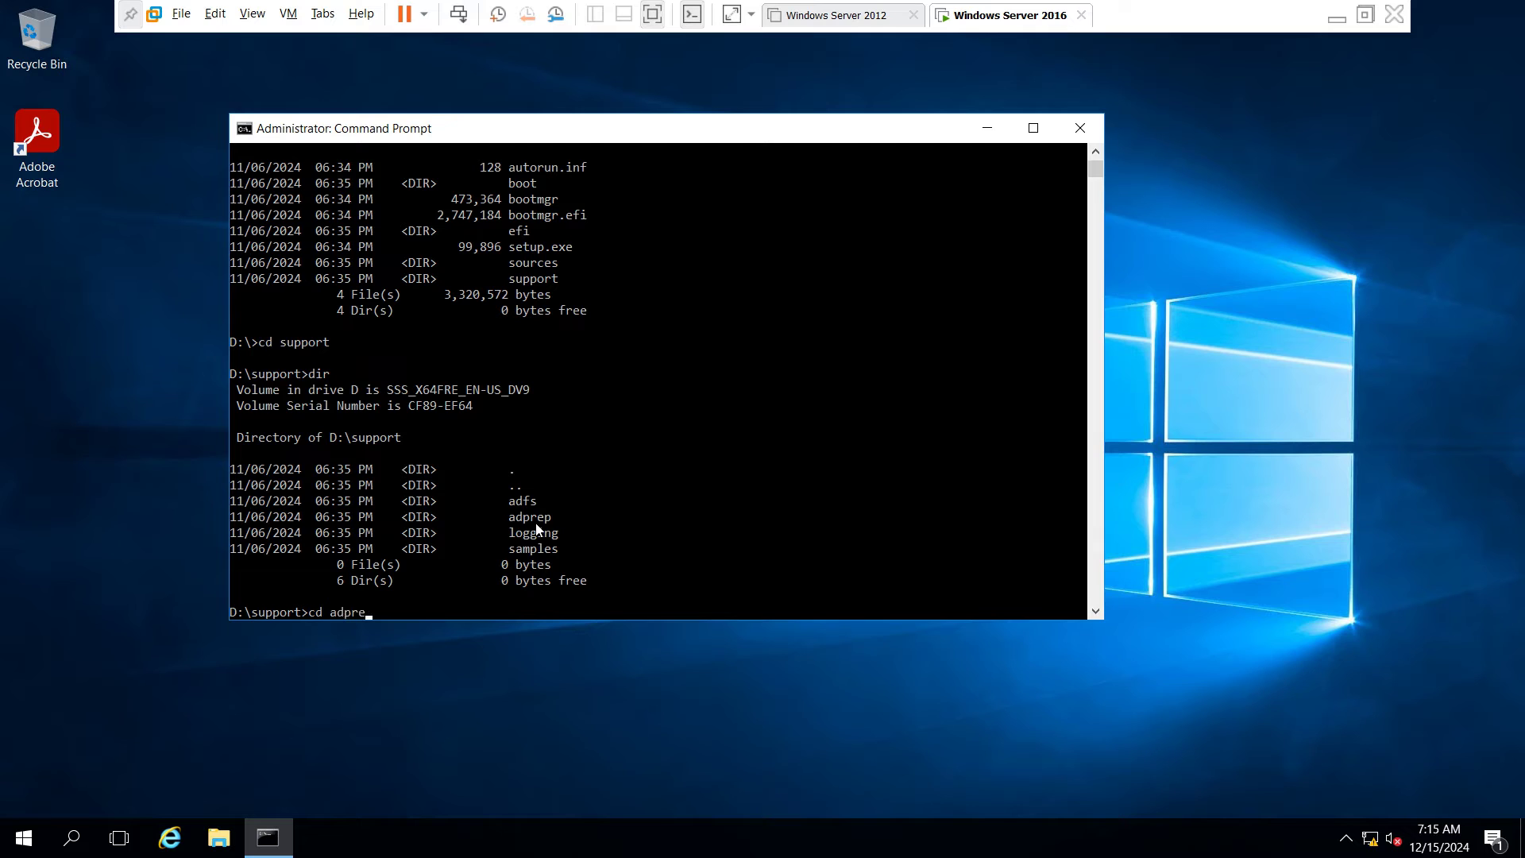
pyautogui.press('Return')
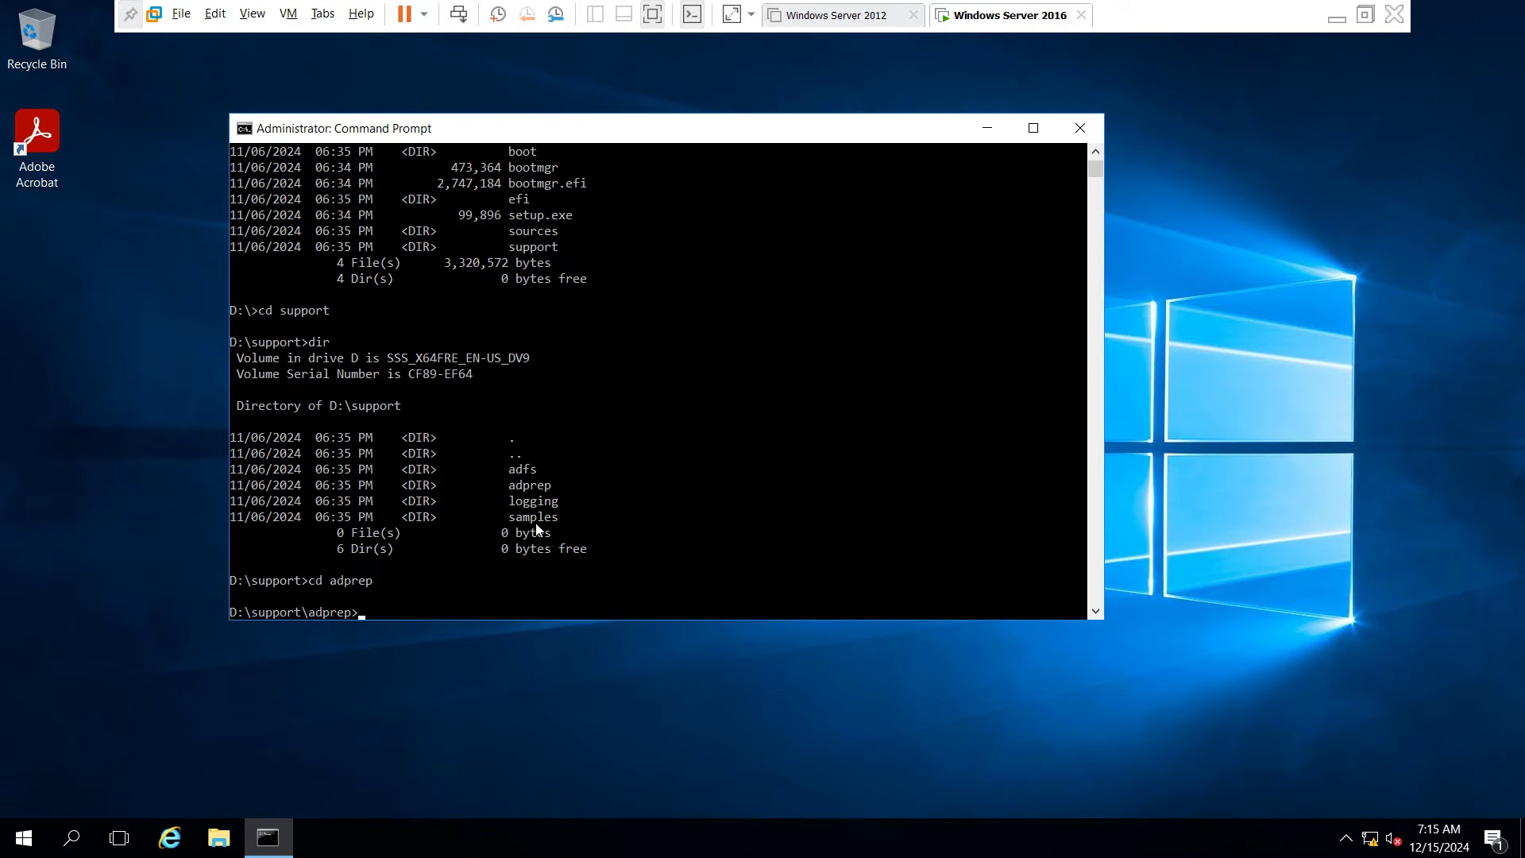
pyautogui.write('cls')
pyautogui.press('Return')
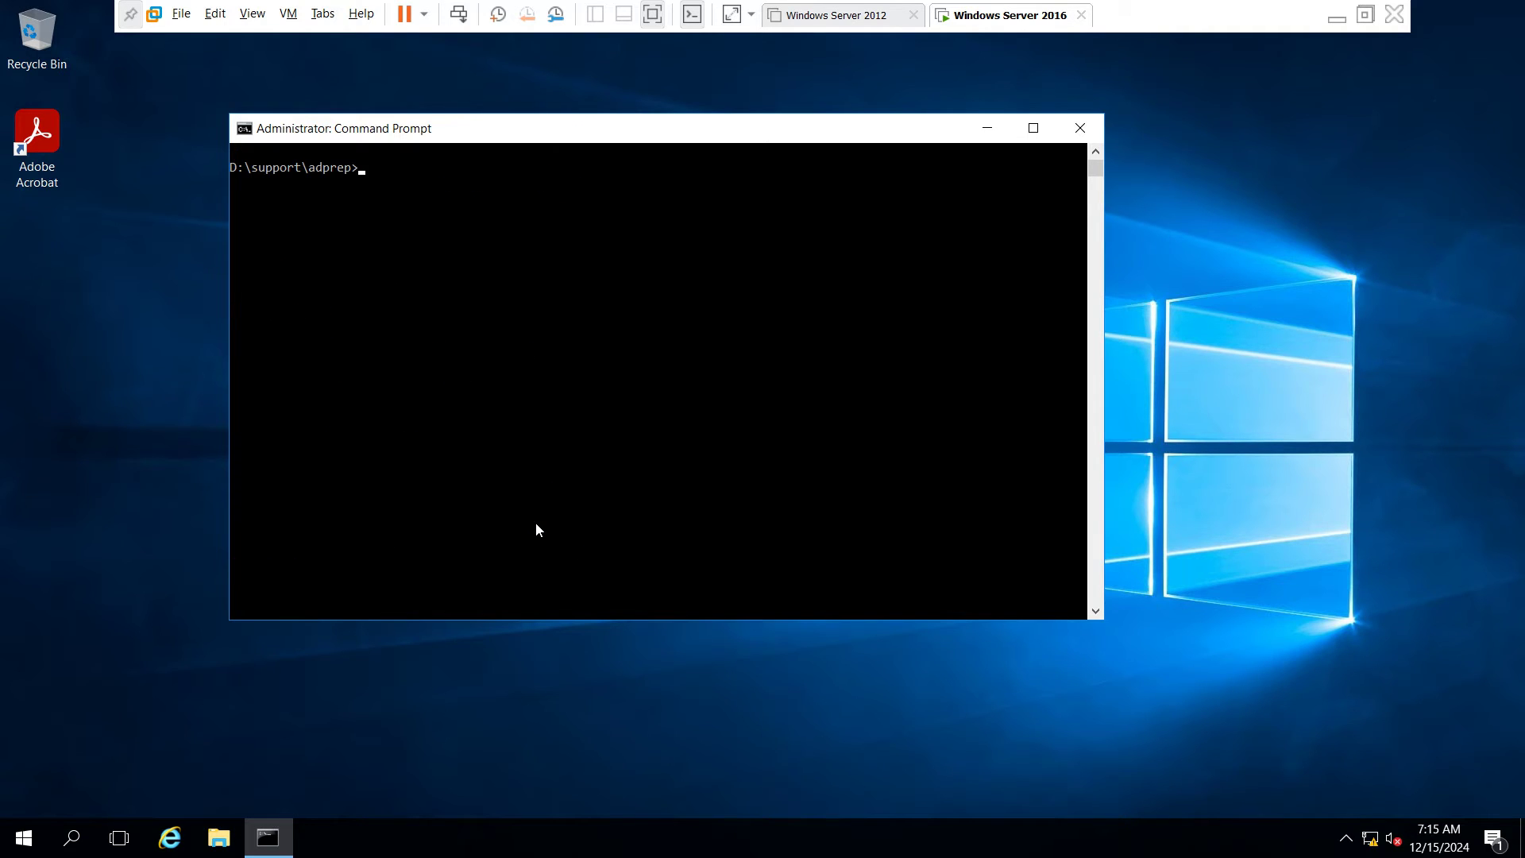
# Run adprep.exe /forestprep and confirm the forest schema upgrade with C
pyautogui.write('adprep.exe /fo')
pyautogui.write('restprep')
pyautogui.press('Return')
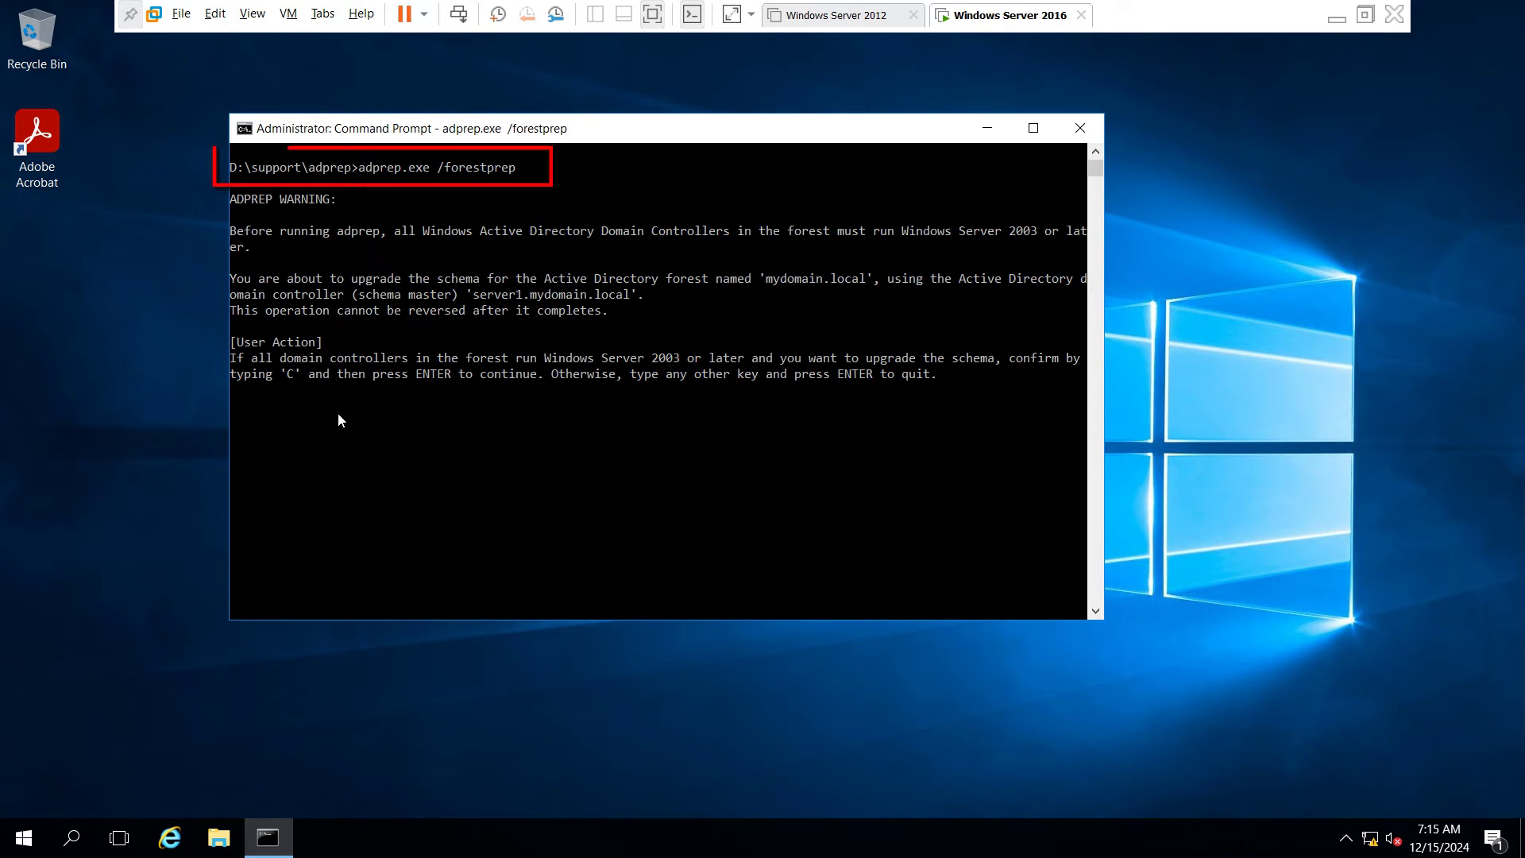
pyautogui.write('C')
pyautogui.press('Return')
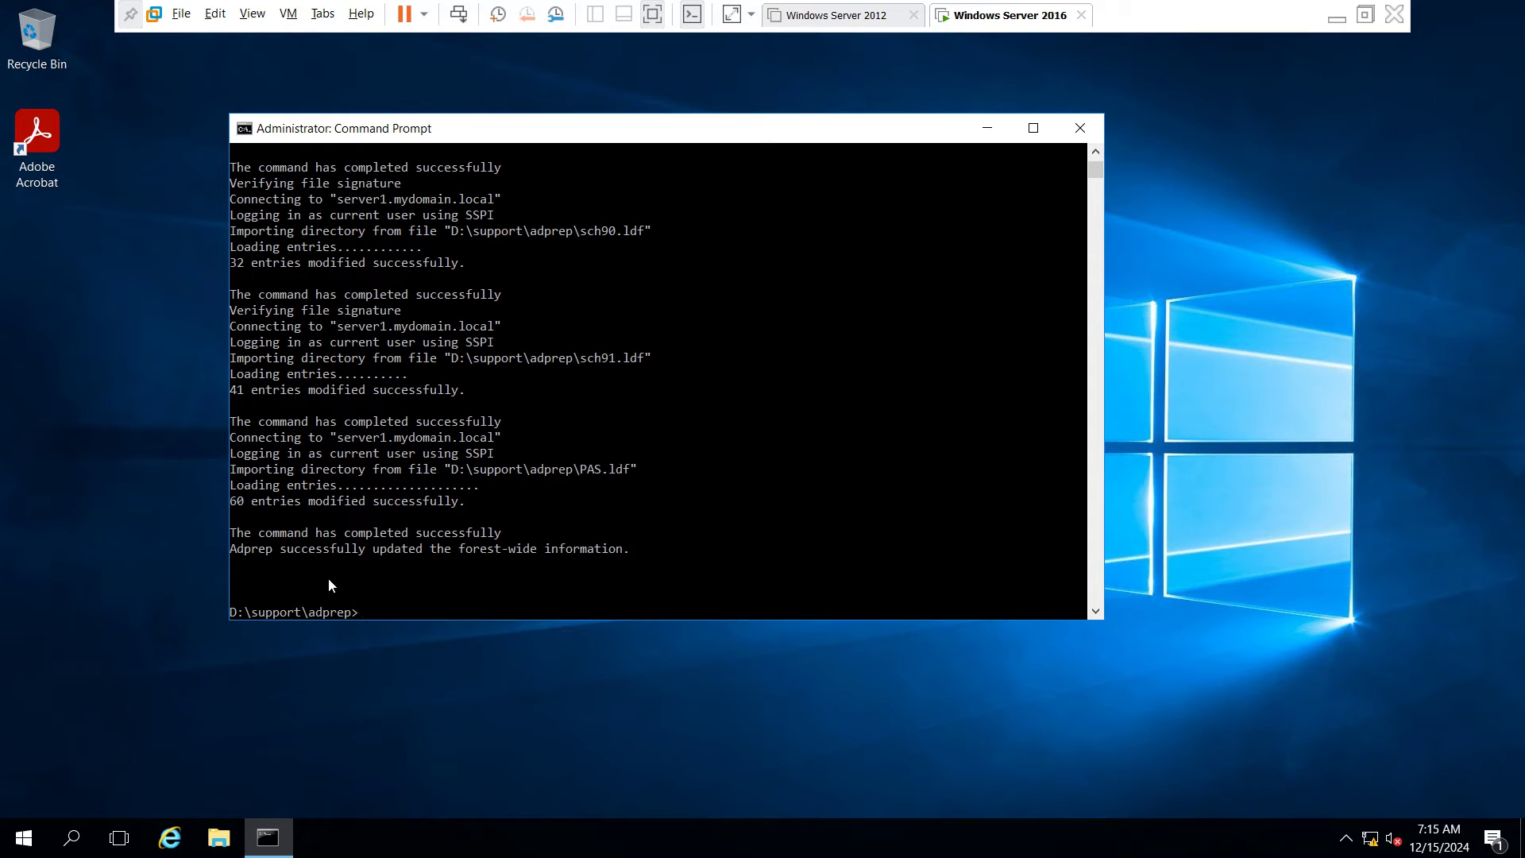
# Clear the console, run adprep.exe /domainprep, and exit Command Prompt
pyautogui.write('cls')
pyautogui.press('Return')
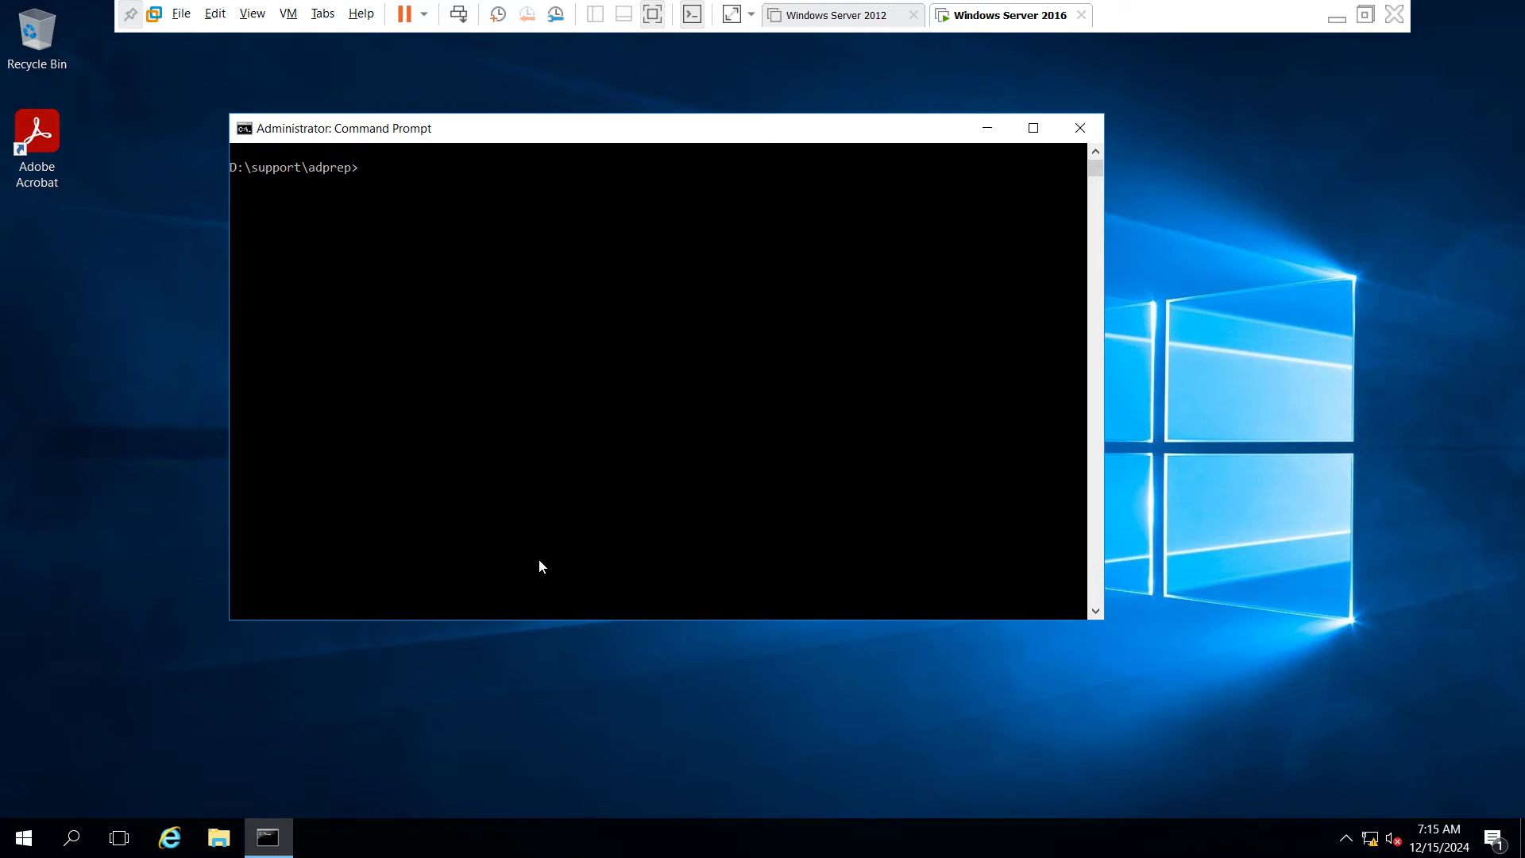
pyautogui.write('adprep.exe /domainprep')
pyautogui.press('Return')
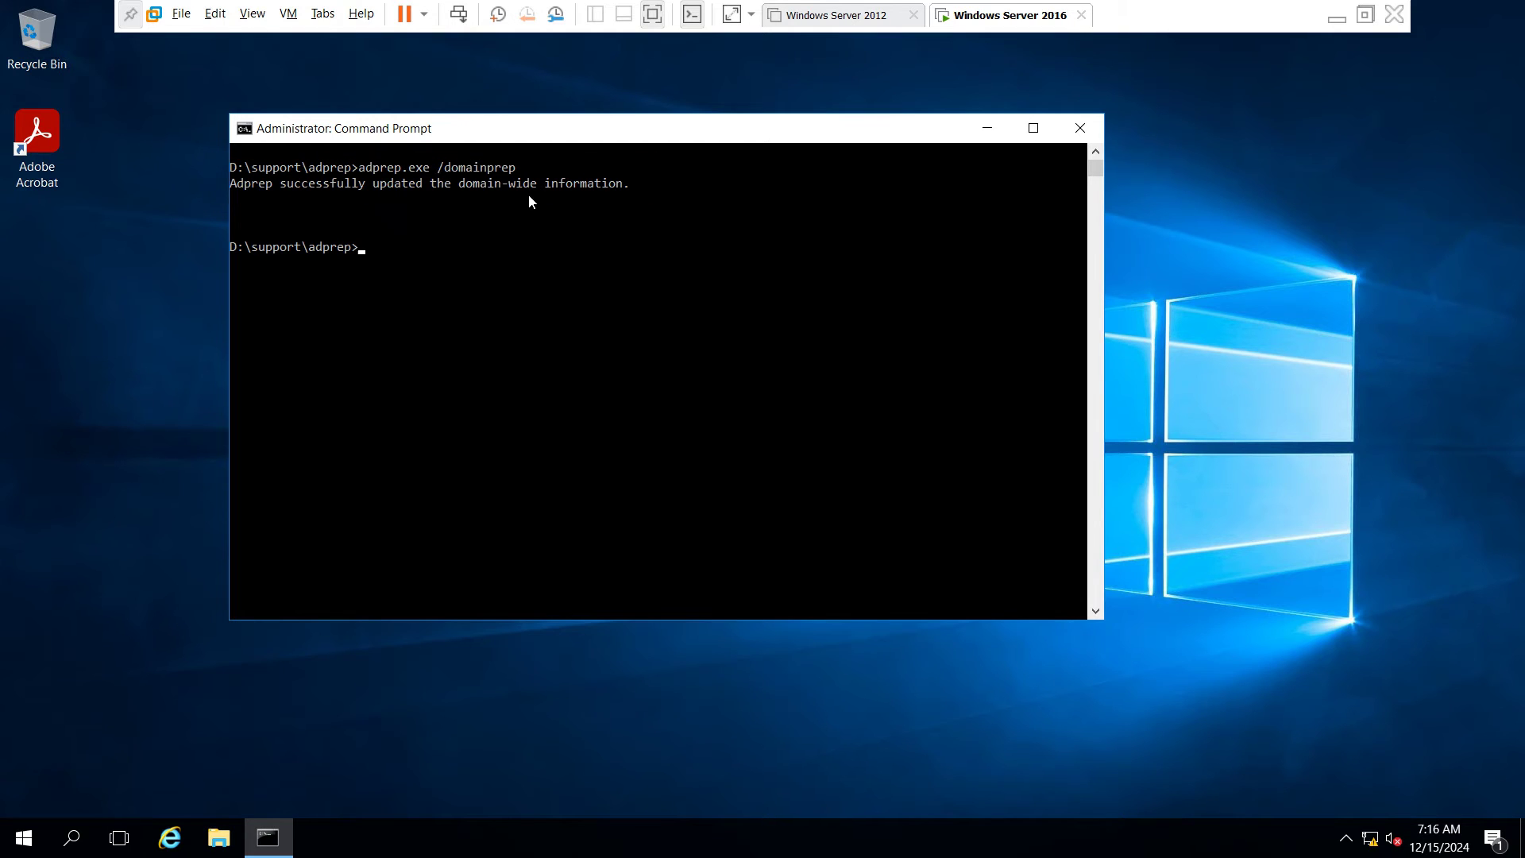
pyautogui.write('cls')
pyautogui.press('Return')
pyautogui.write('exit')
pyautogui.press('Return')
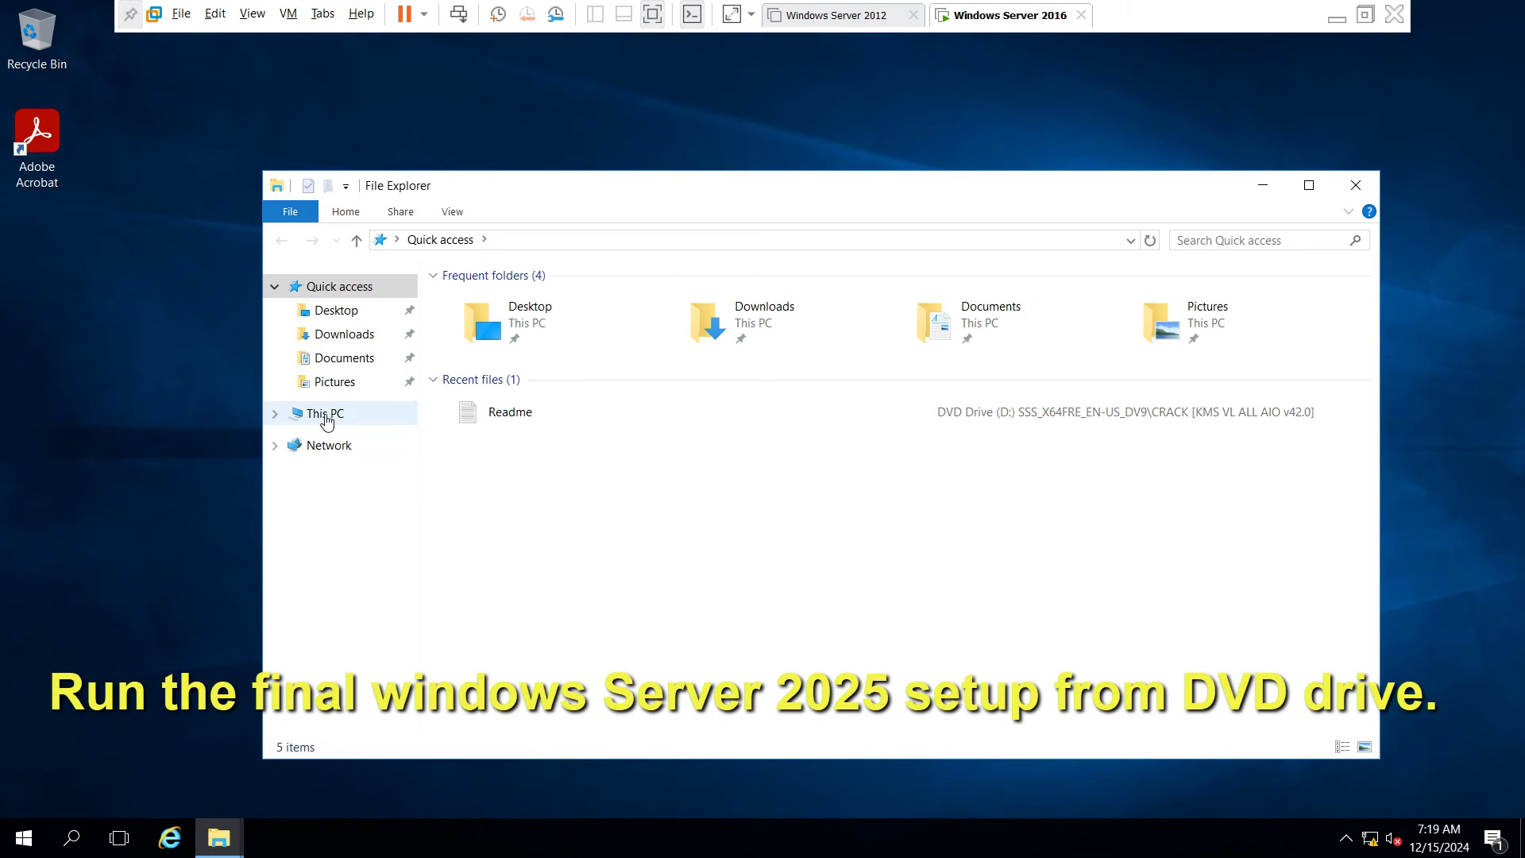
# Launch Windows Server setup from DVD Drive (D:), minimize File Explorer and continue past the Install Windows Server page
pyautogui.click(325, 414)
pyautogui.click(762, 459)
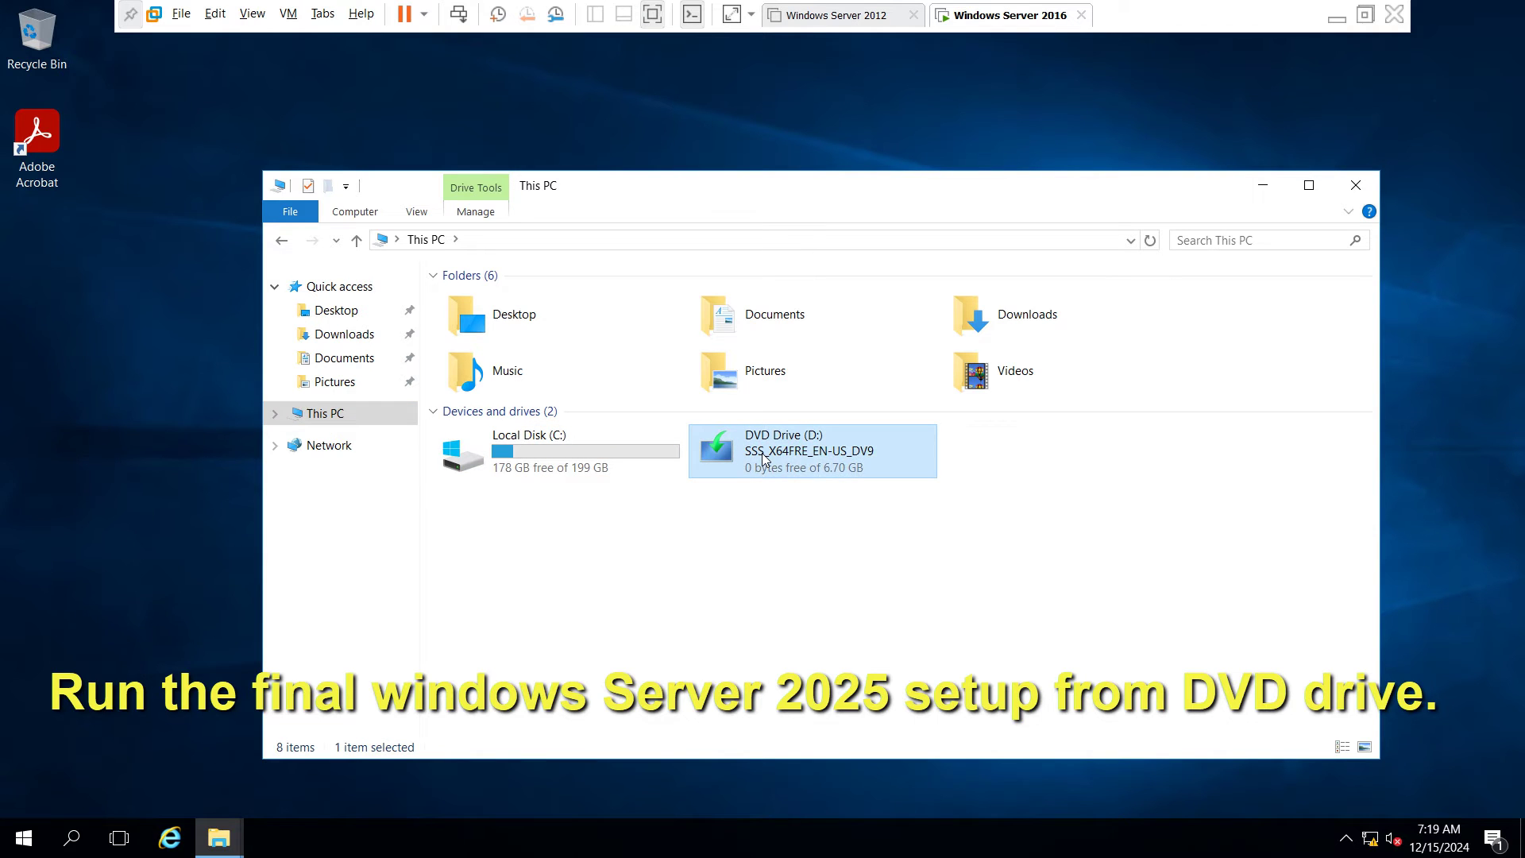
pyautogui.rightClick(762, 459)
pyautogui.click(822, 469)
pyautogui.click(1262, 185)
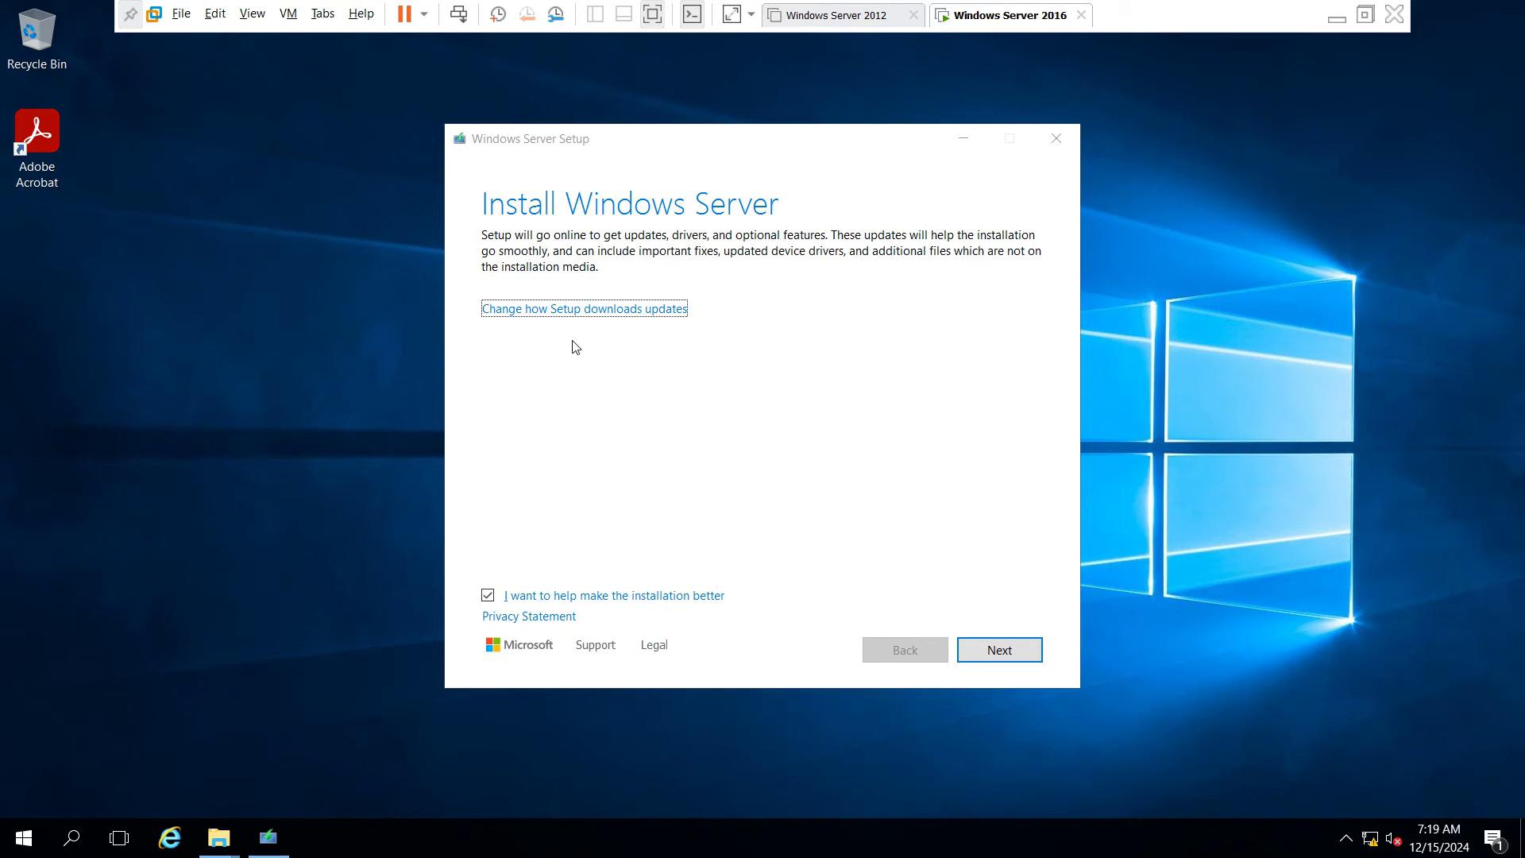
pyautogui.click(1032, 655)
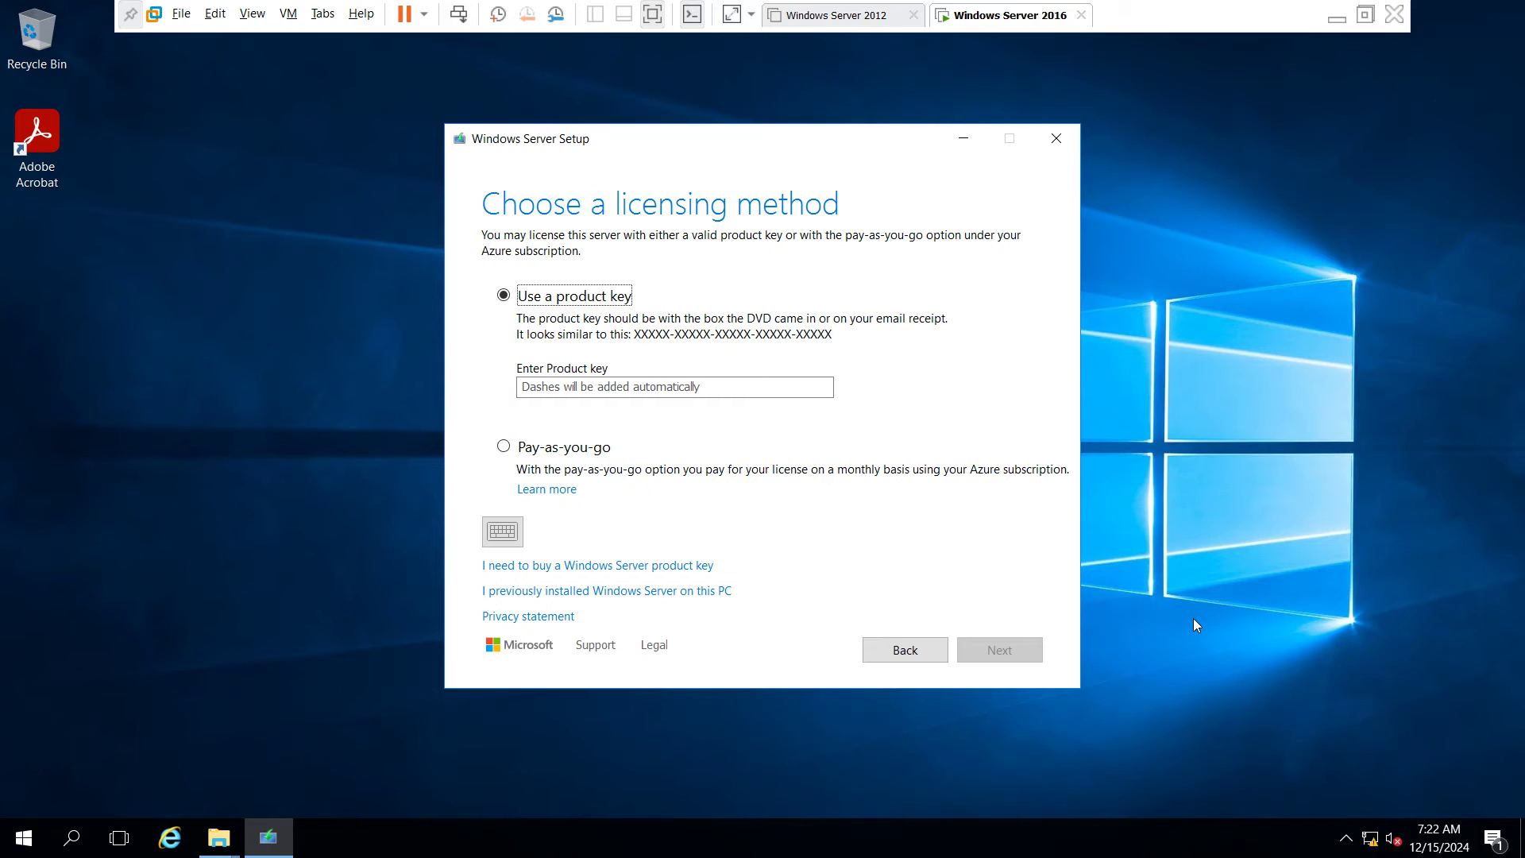
# Paste the Windows Server product key into the licensing page's product key field
pyautogui.hotkey('ctrl', 'v')
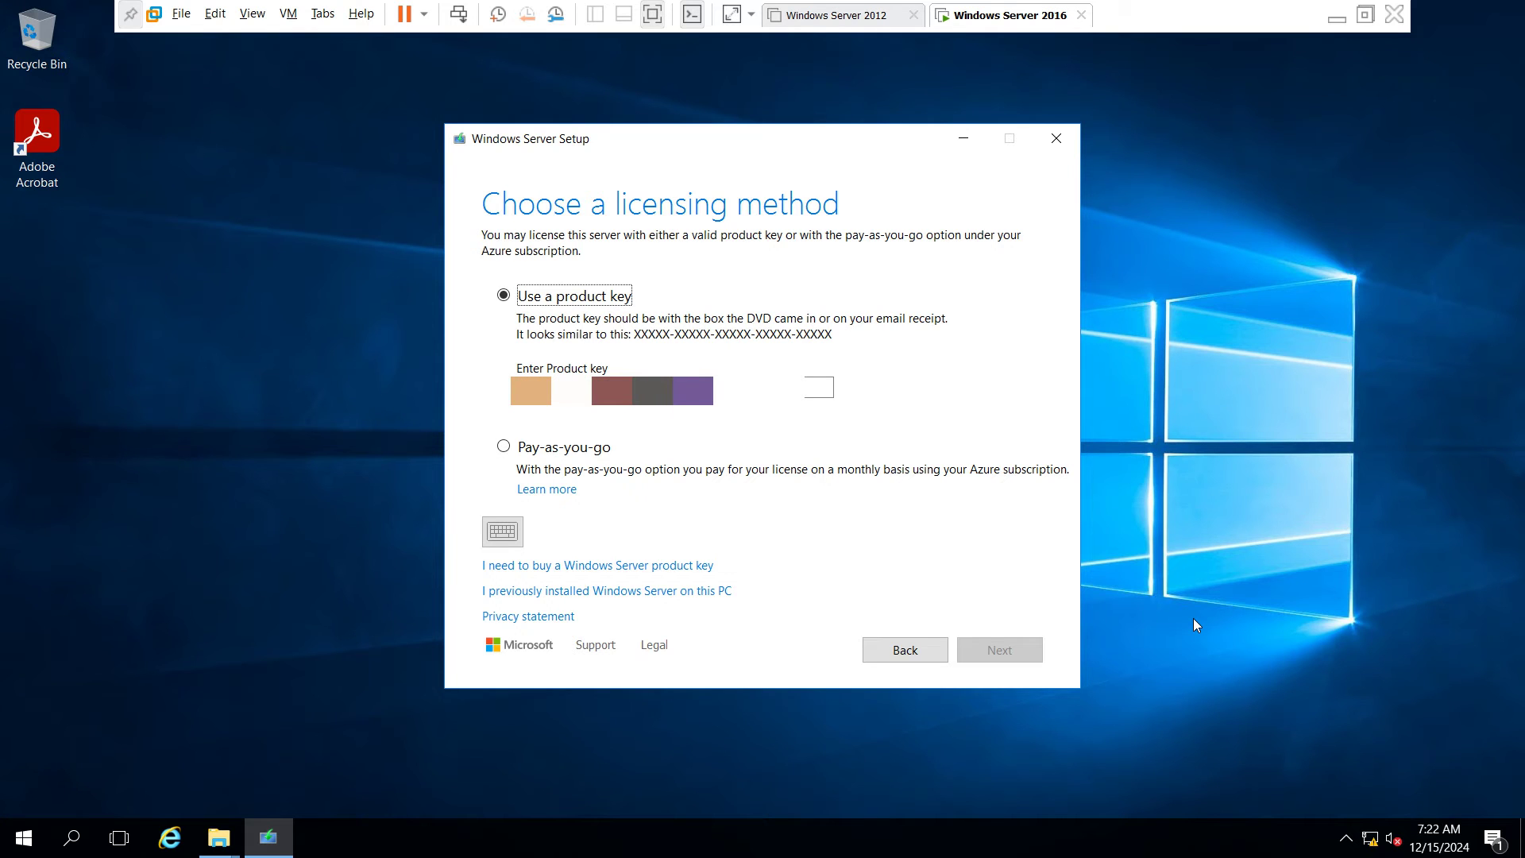
pyautogui.click(557, 403)
pyautogui.rightClick(557, 403)
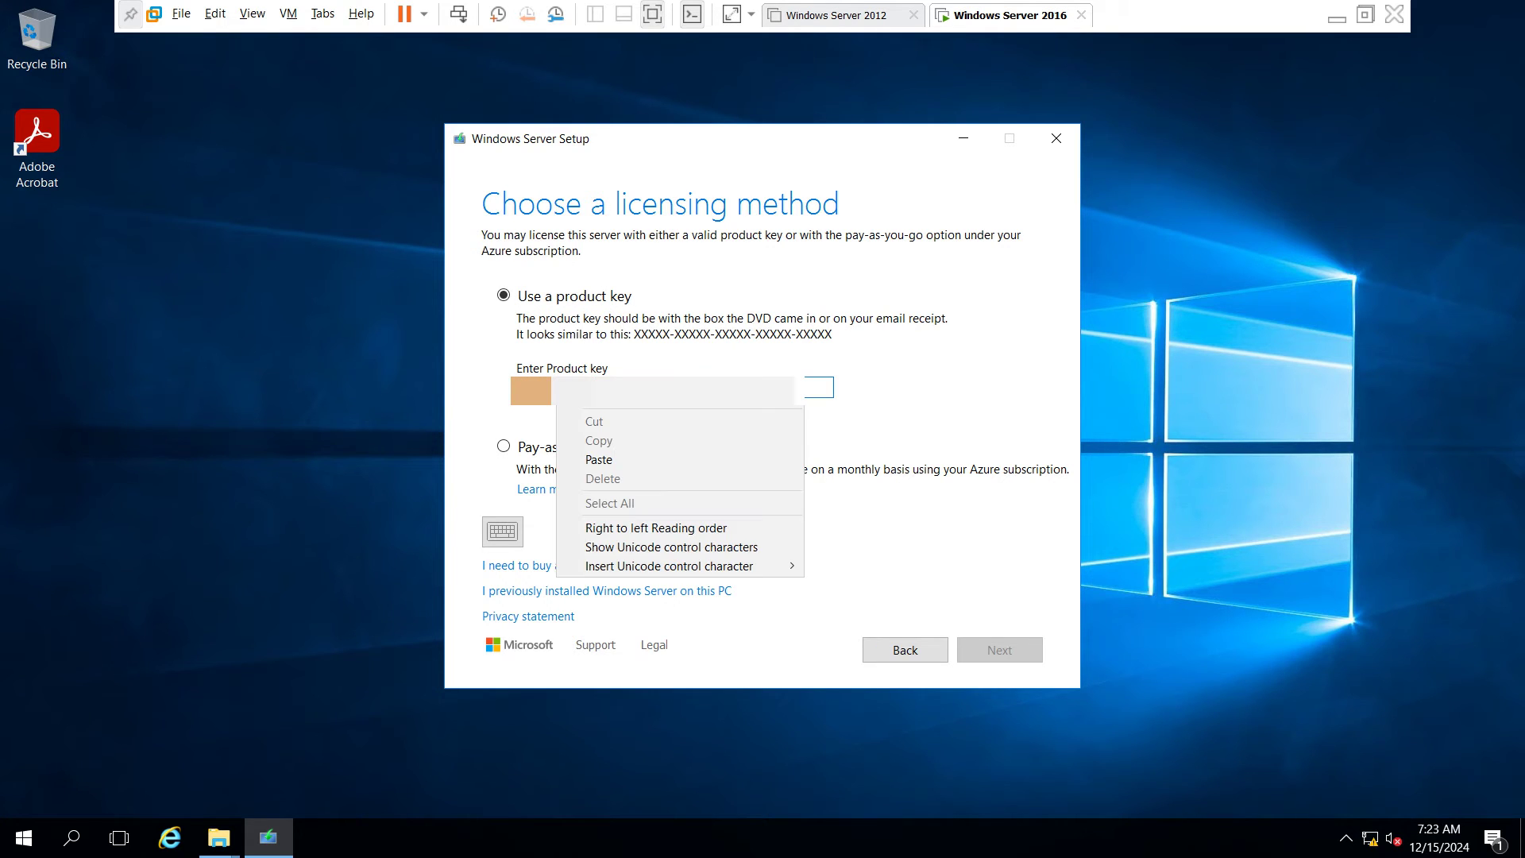
pyautogui.click(590, 459)
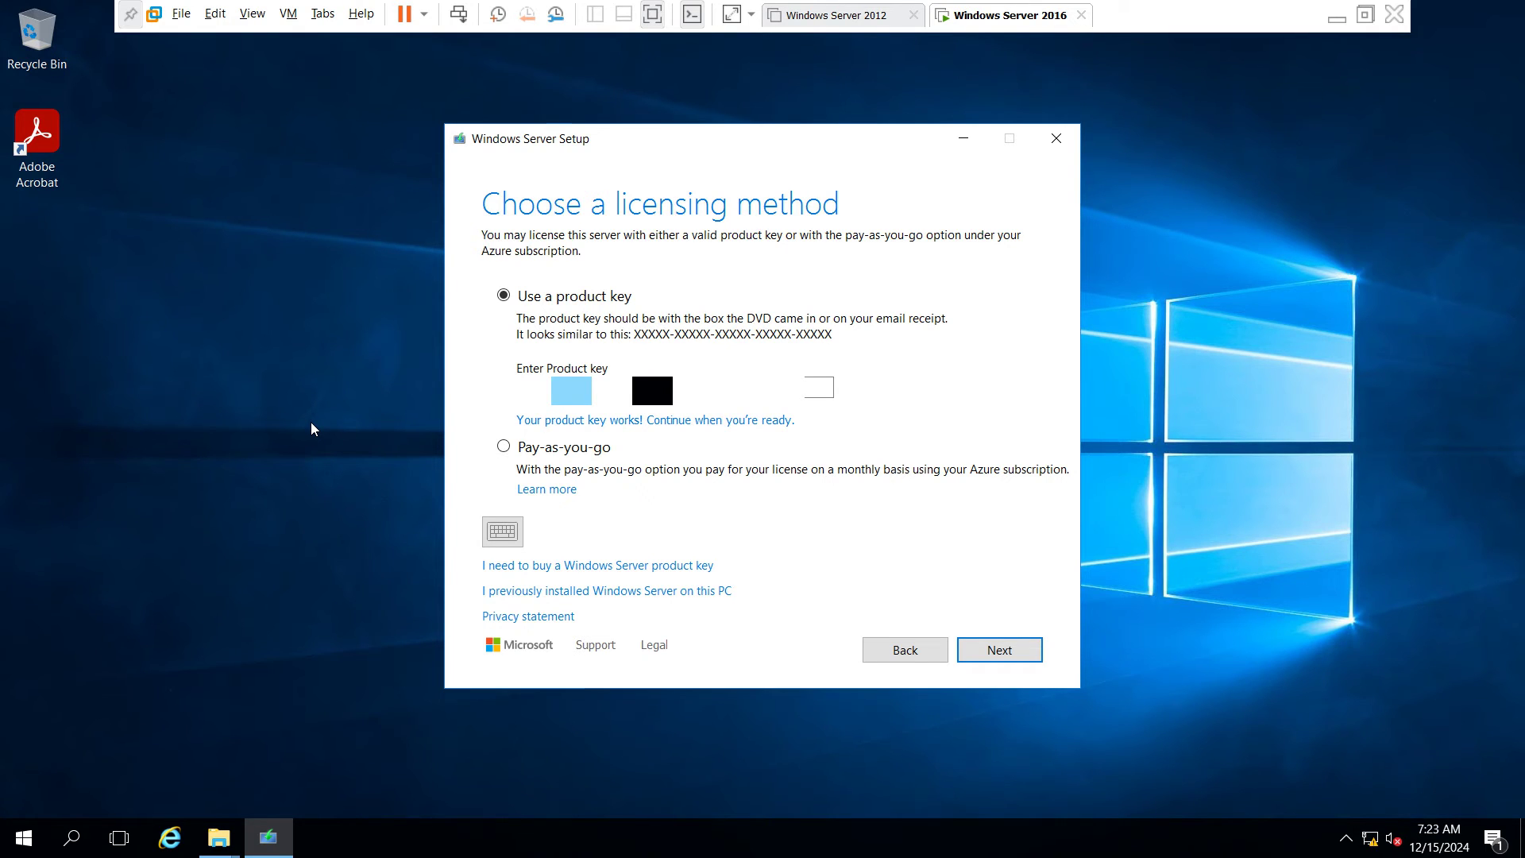
# Open This PC's system properties to check the installed Windows edition, then close the System window
pyautogui.press('super+e')
pyautogui.rightClick(355, 443)
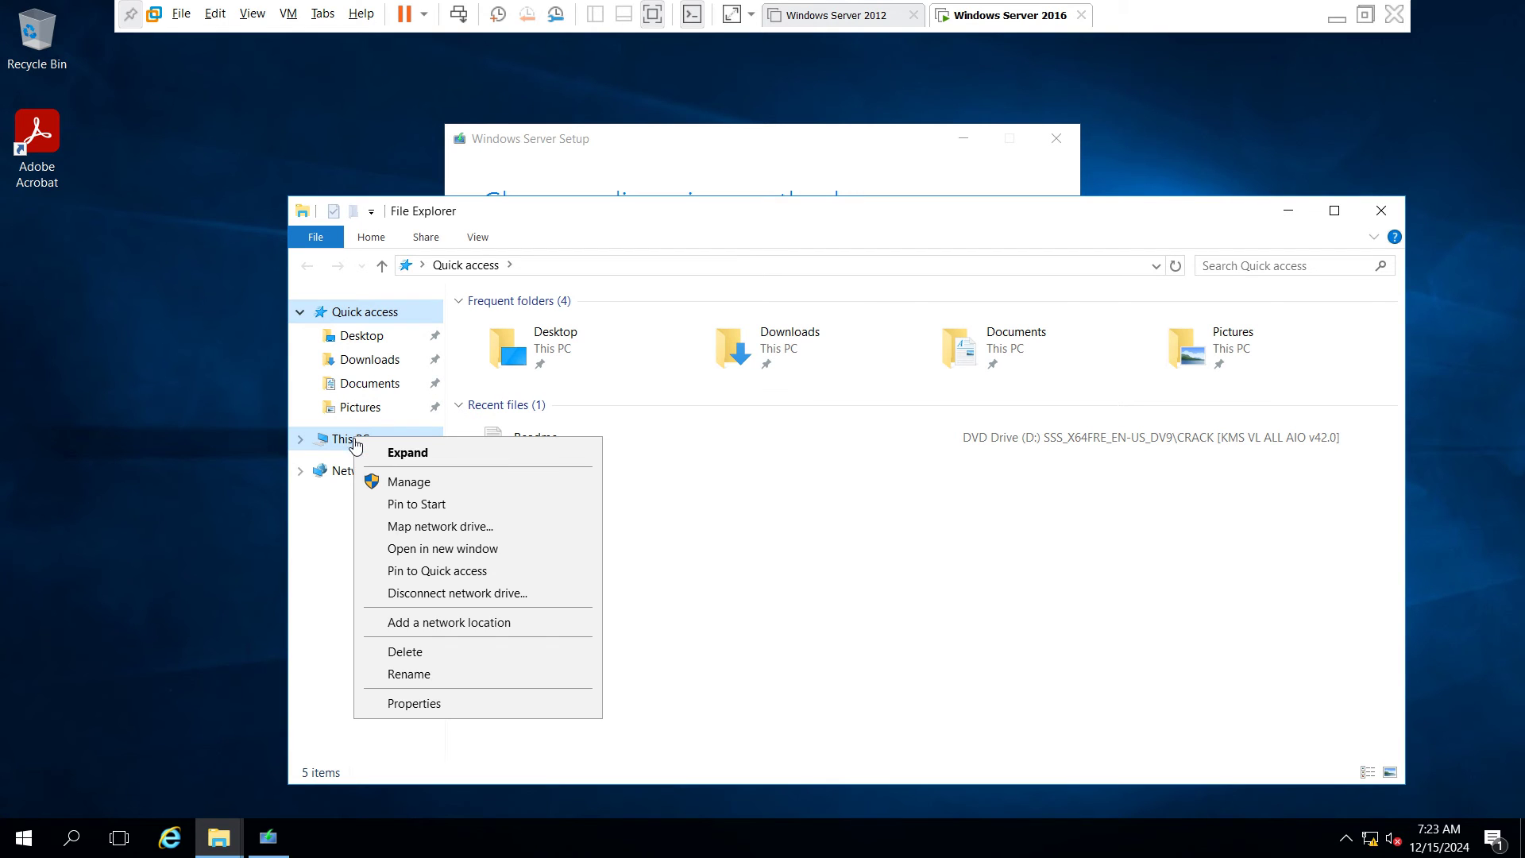
pyautogui.click(414, 705)
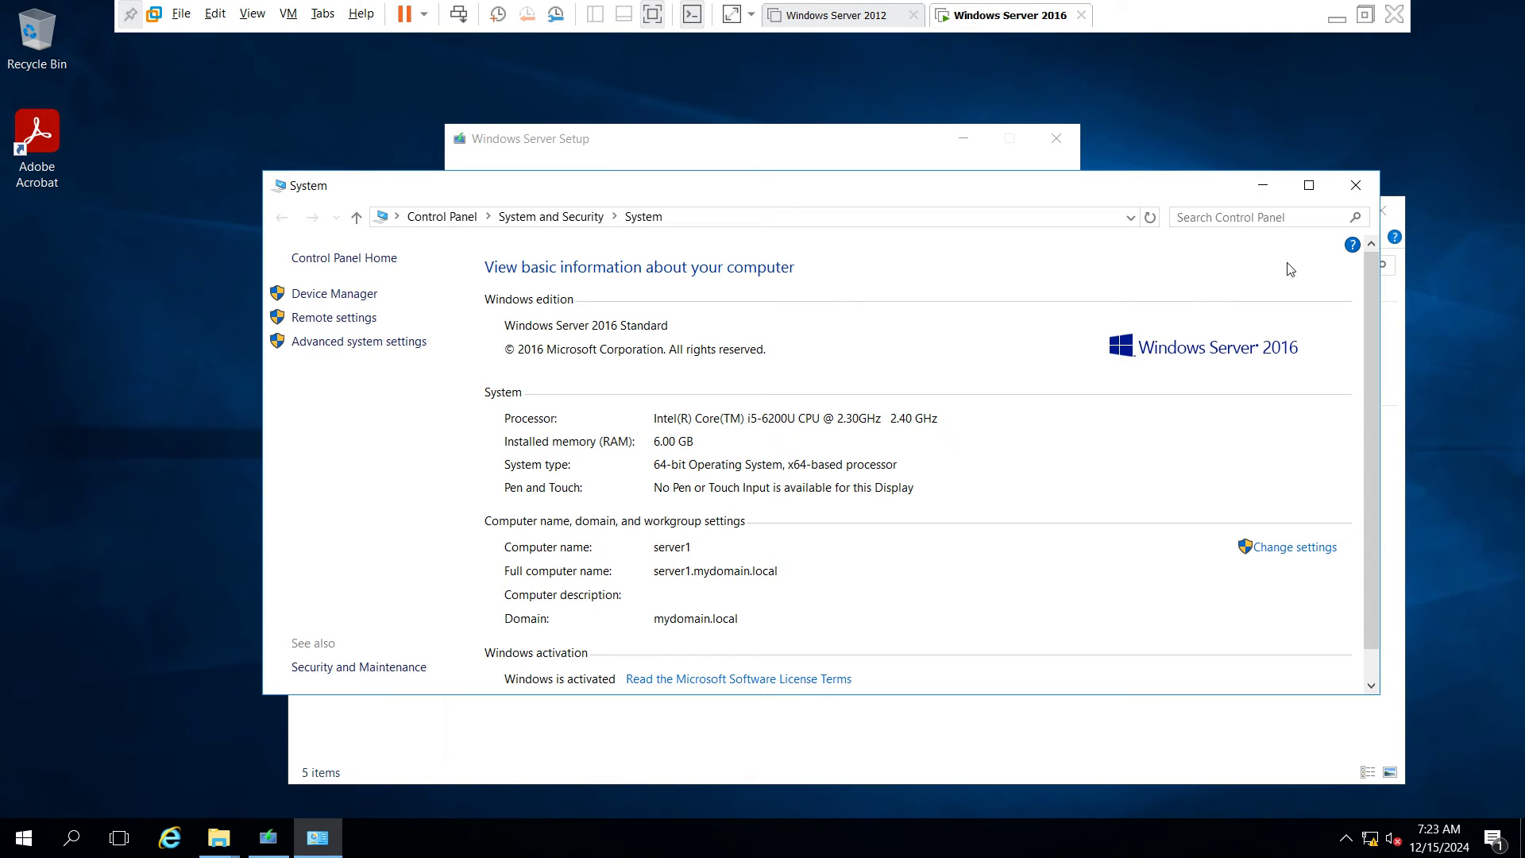
pyautogui.click(1356, 194)
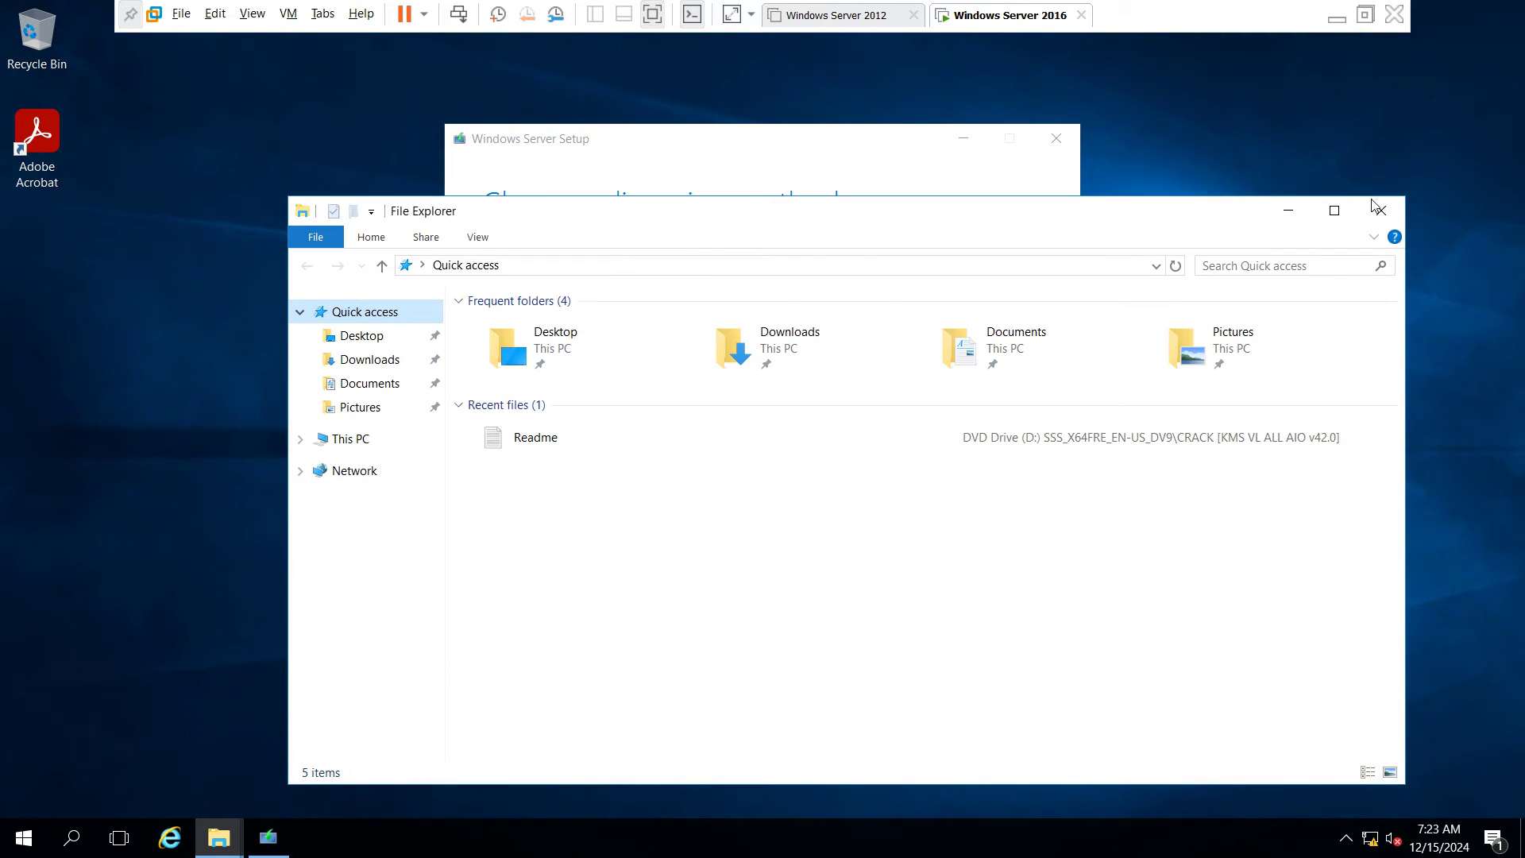
# Close File Explorer, continue with the entered product key, and choose the Windows Server 2025 Standard (Desktop Experience) image
pyautogui.click(1382, 210)
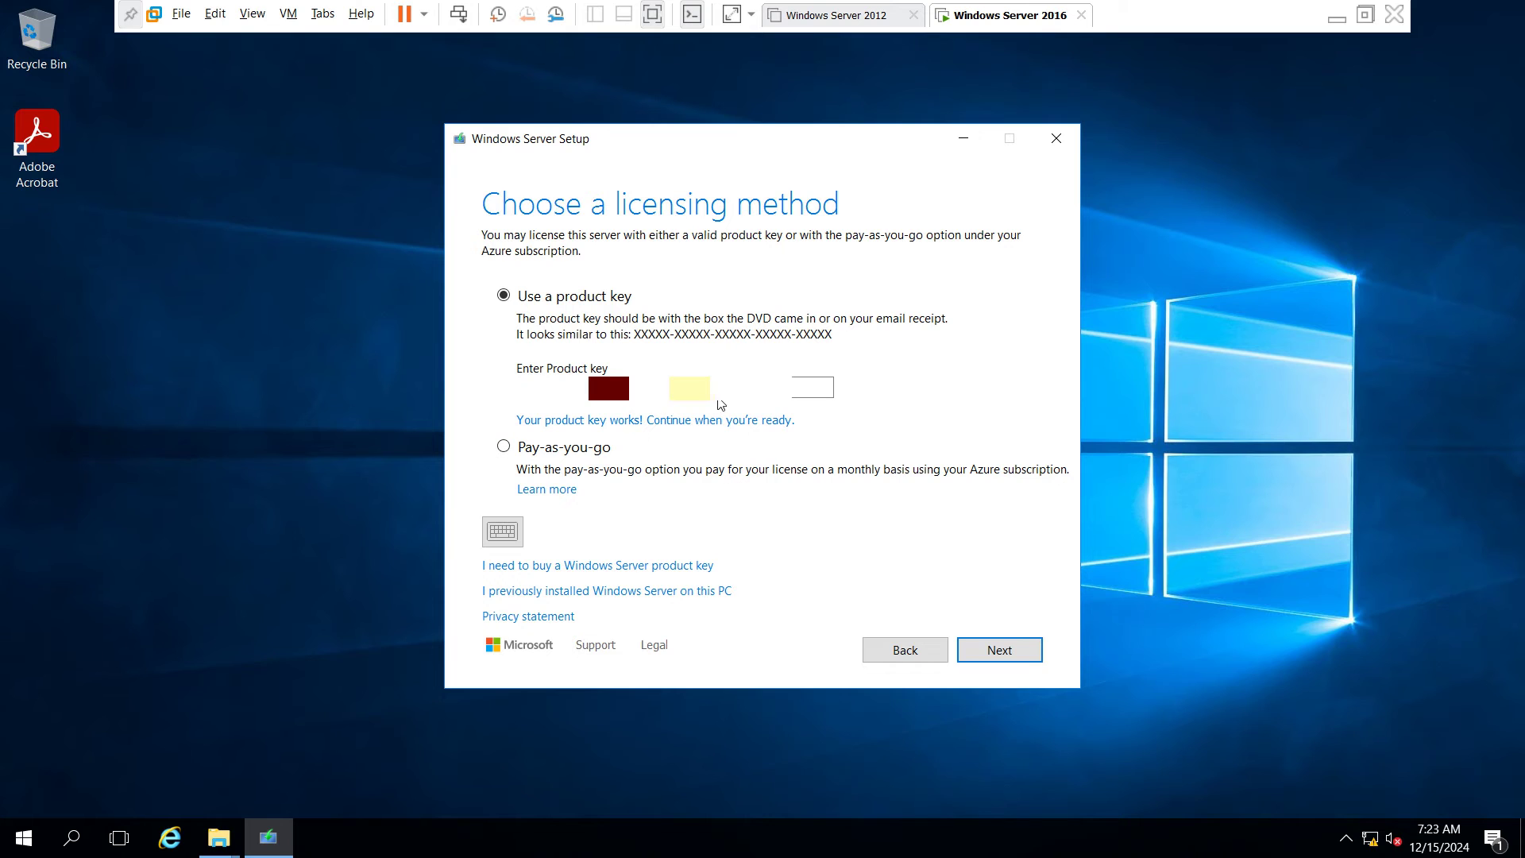
pyautogui.click(1014, 660)
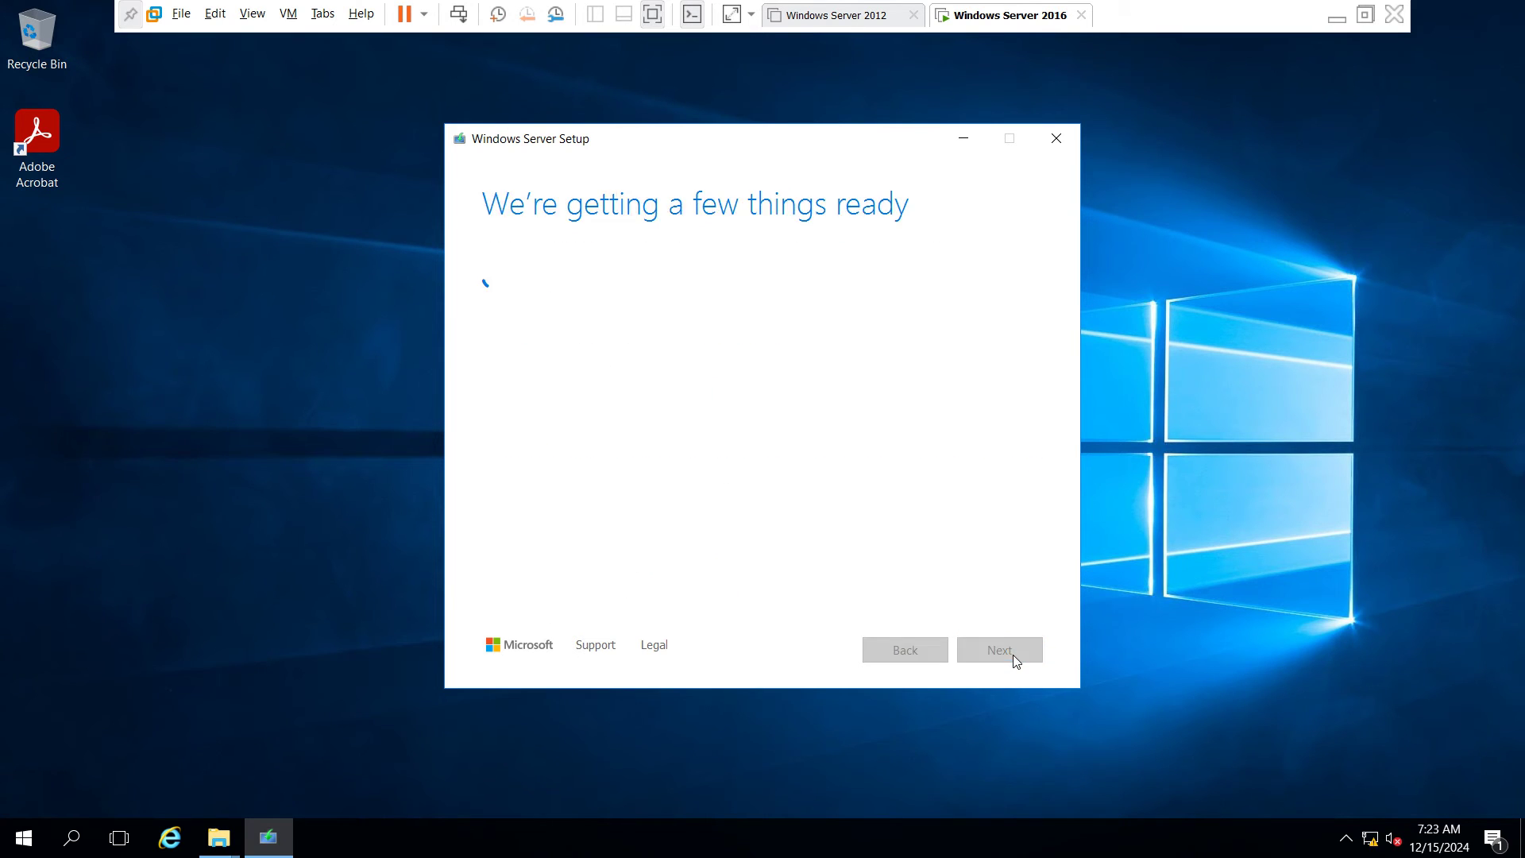
pyautogui.click(604, 322)
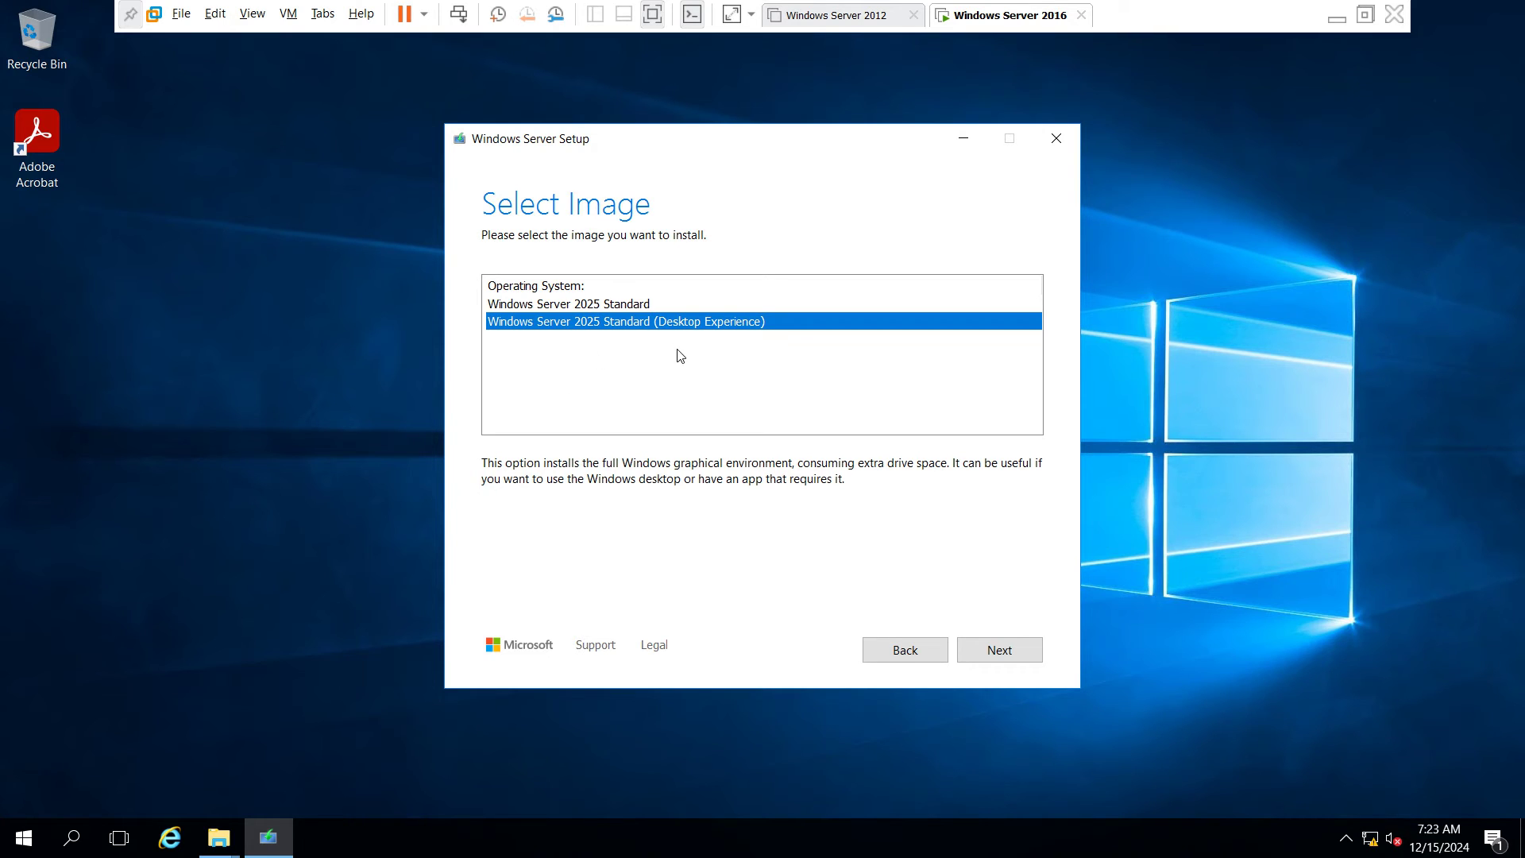
pyautogui.click(1031, 650)
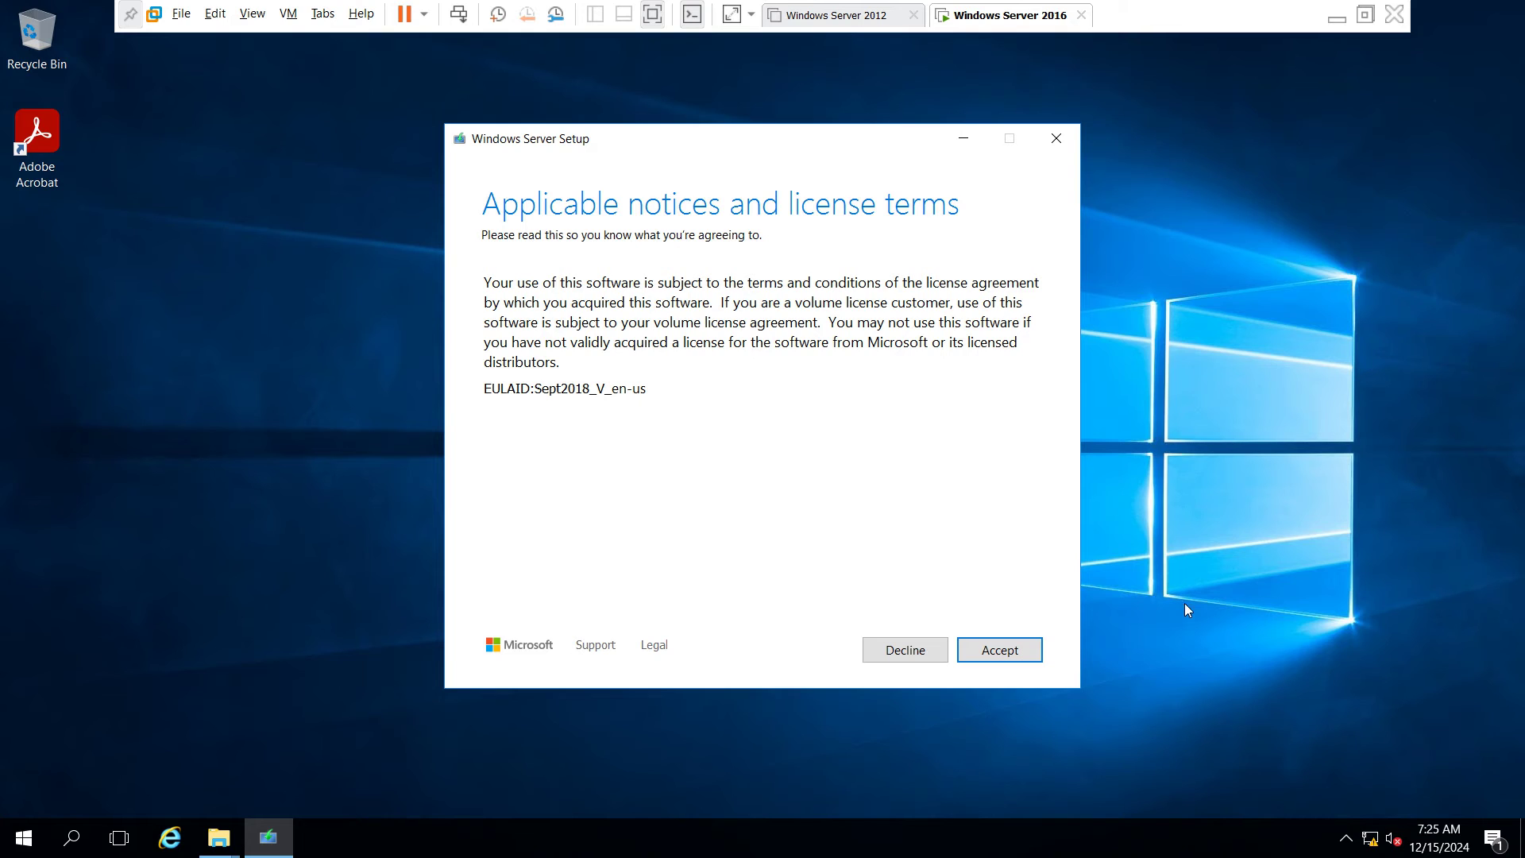
# Accept the license terms, continue with Keep files, settings, and apps, and start the Windows Server installation
pyautogui.click(1022, 651)
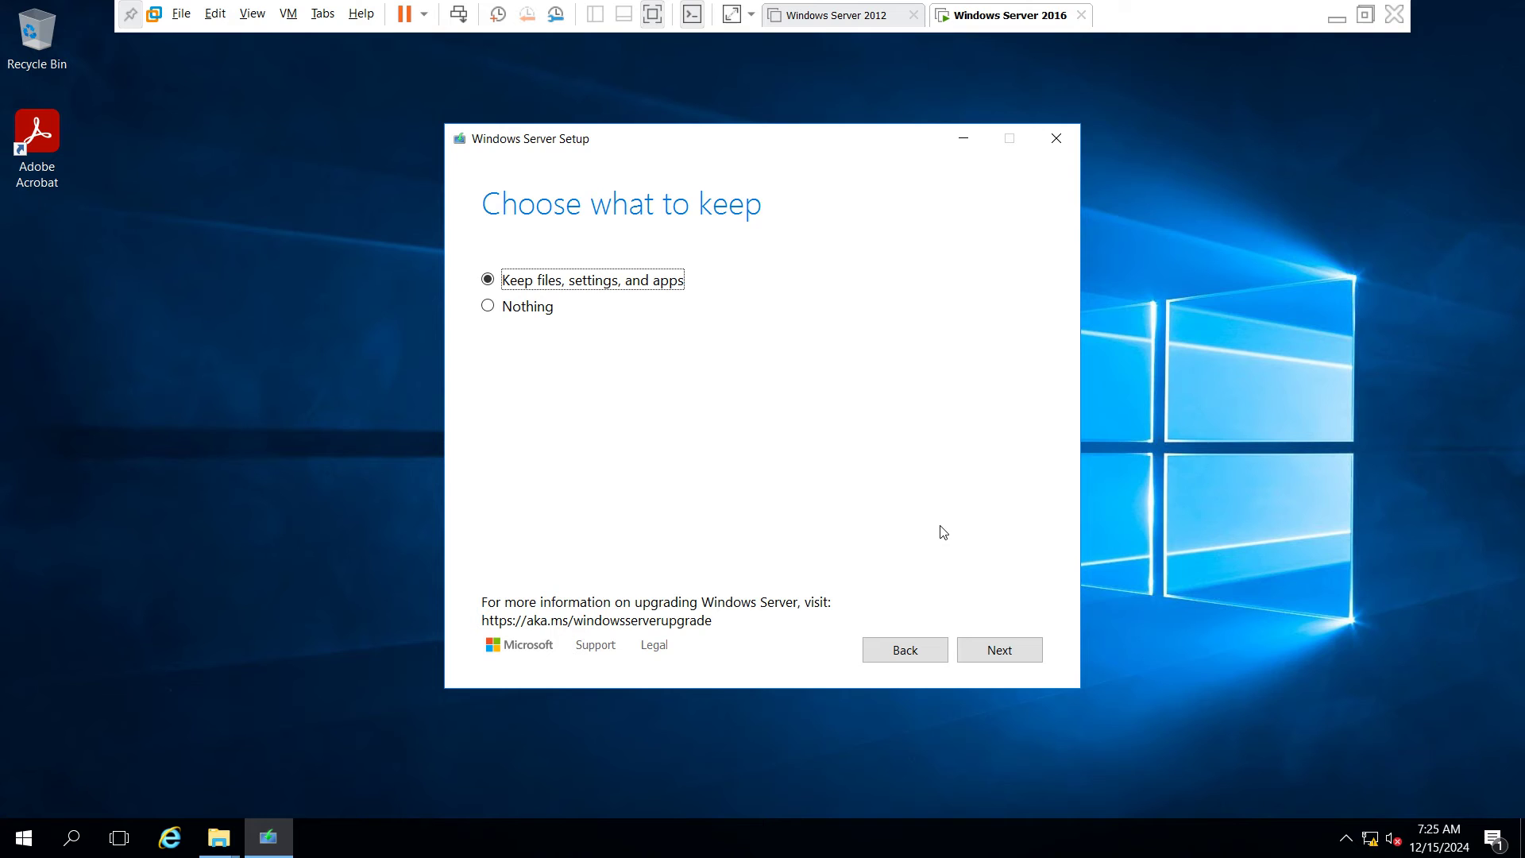
pyautogui.click(1024, 648)
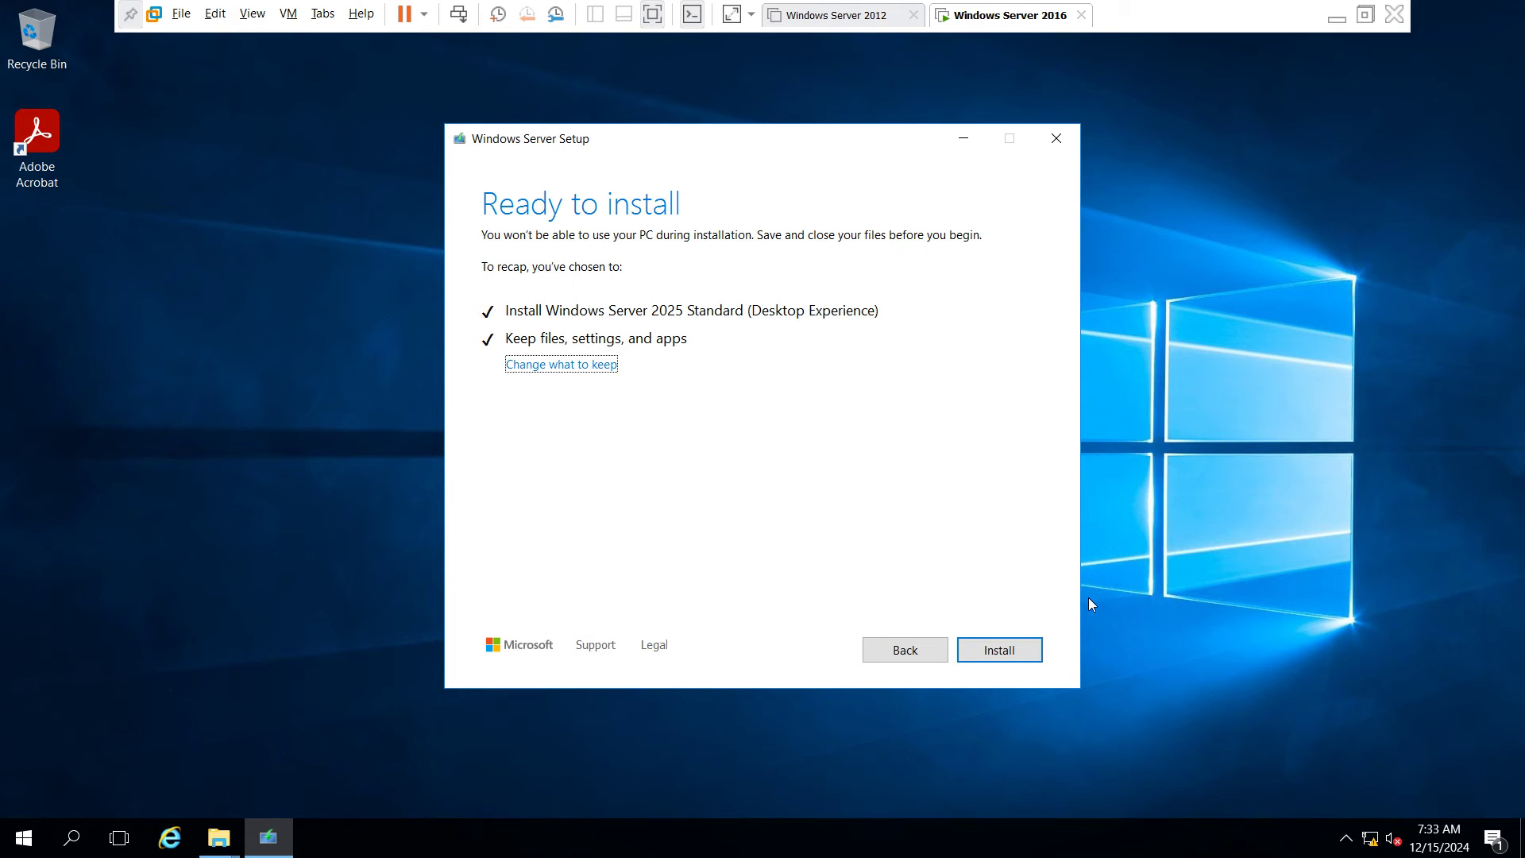
pyautogui.click(1019, 648)
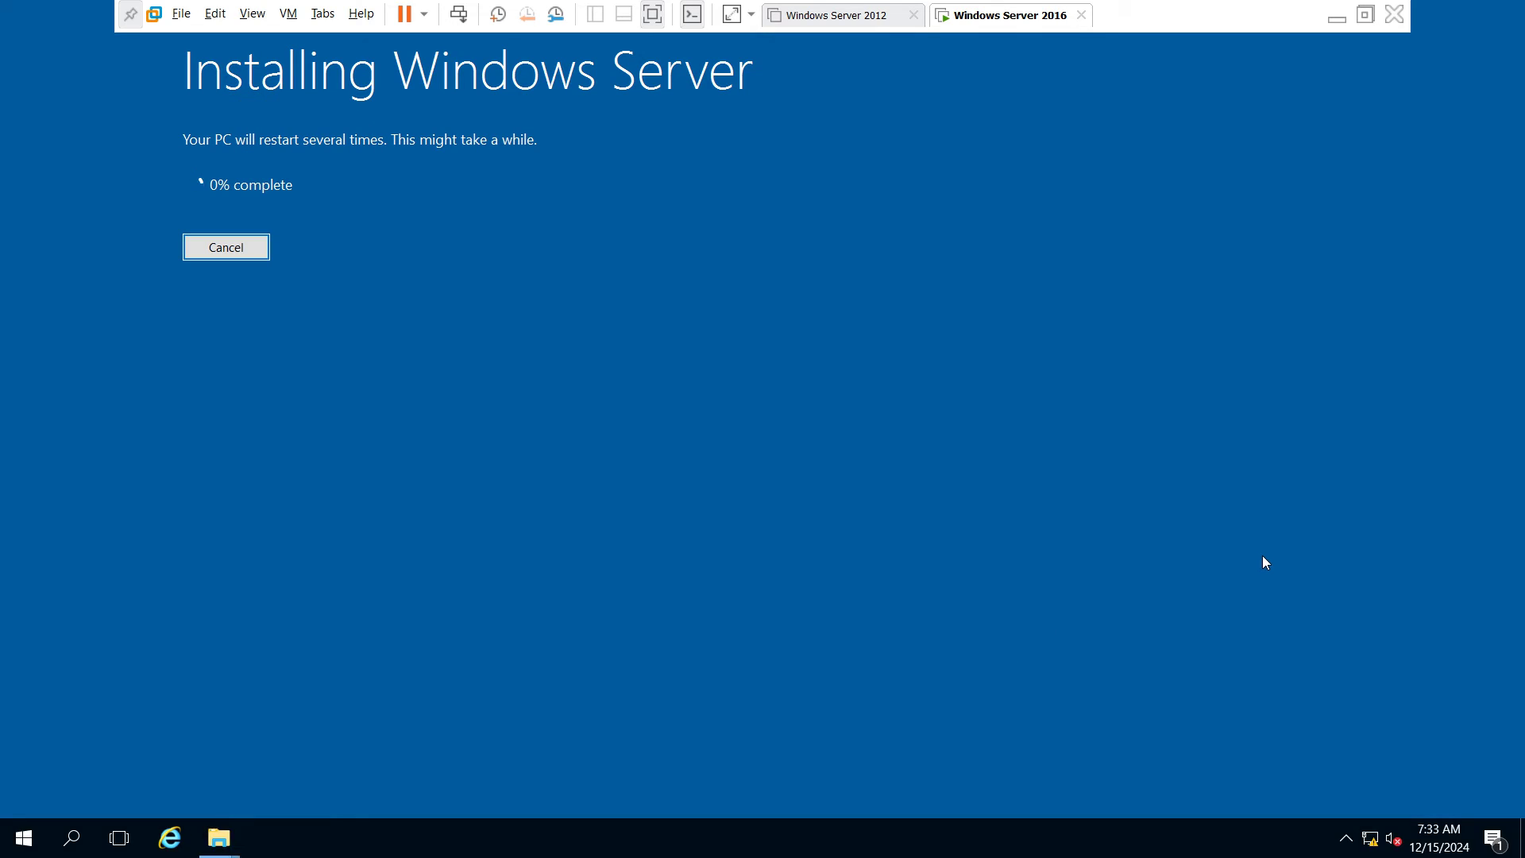
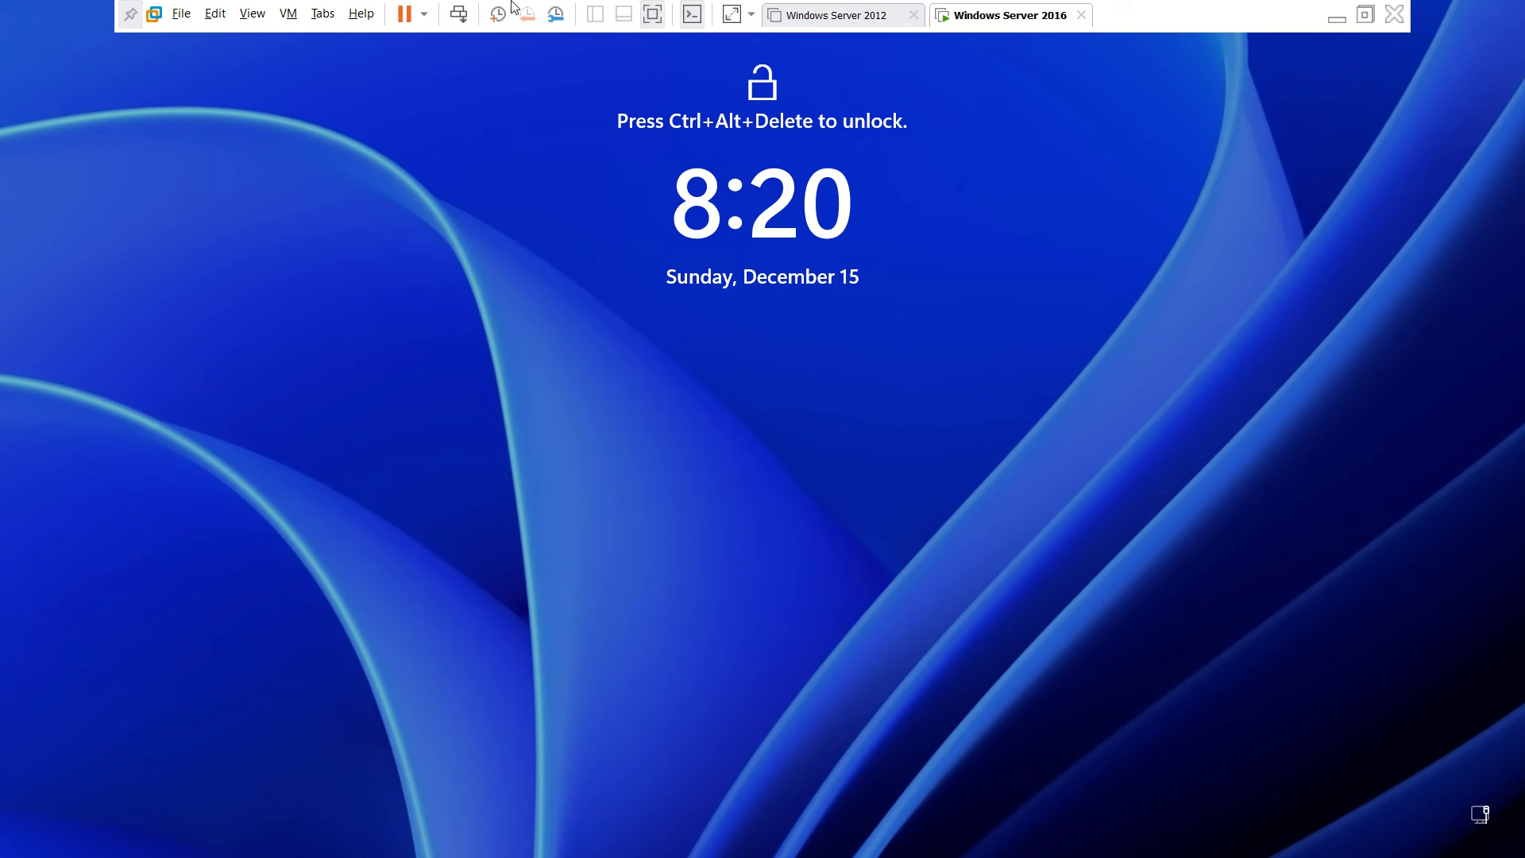
# Unlock the server, sign in as MYDOMAIN\Administrator with the account password, and permanently dismiss Server Manager's Windows Admin Center message
pyautogui.click(457, 22)
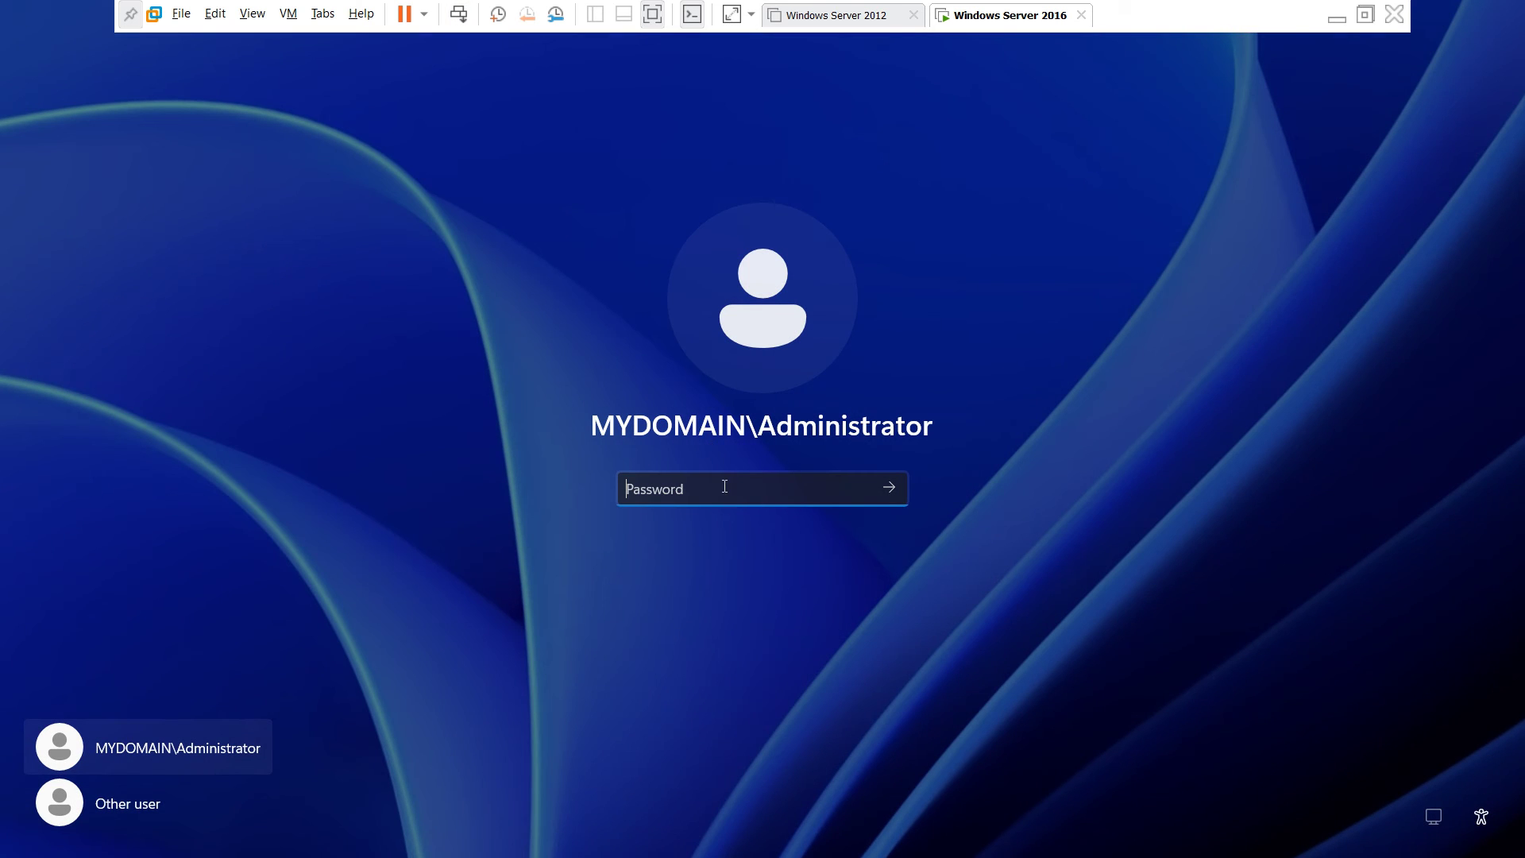
pyautogui.write('•••••••')
pyautogui.press('Return')
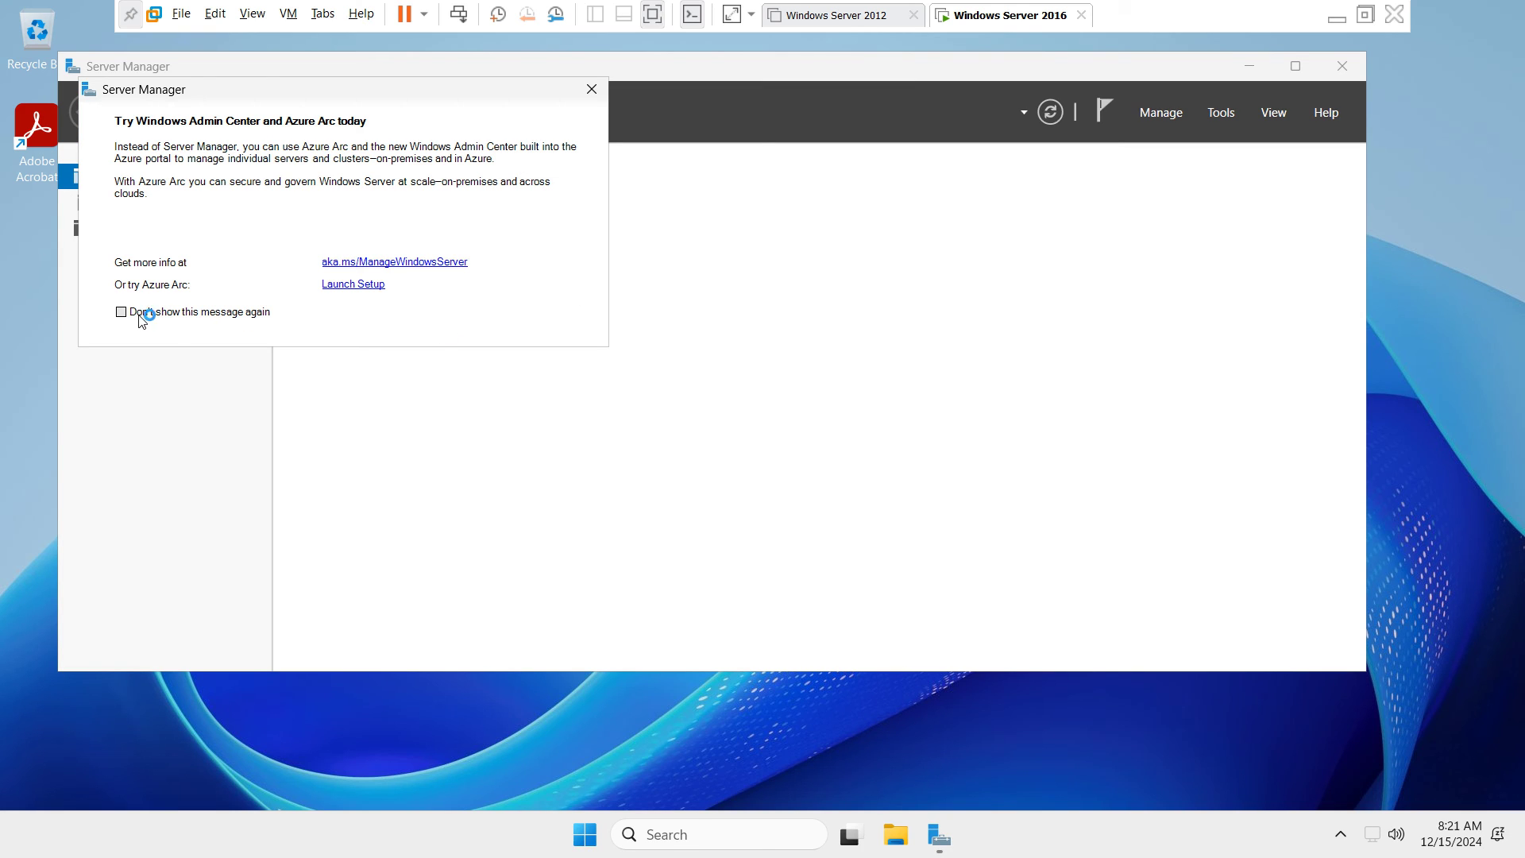
pyautogui.click(122, 314)
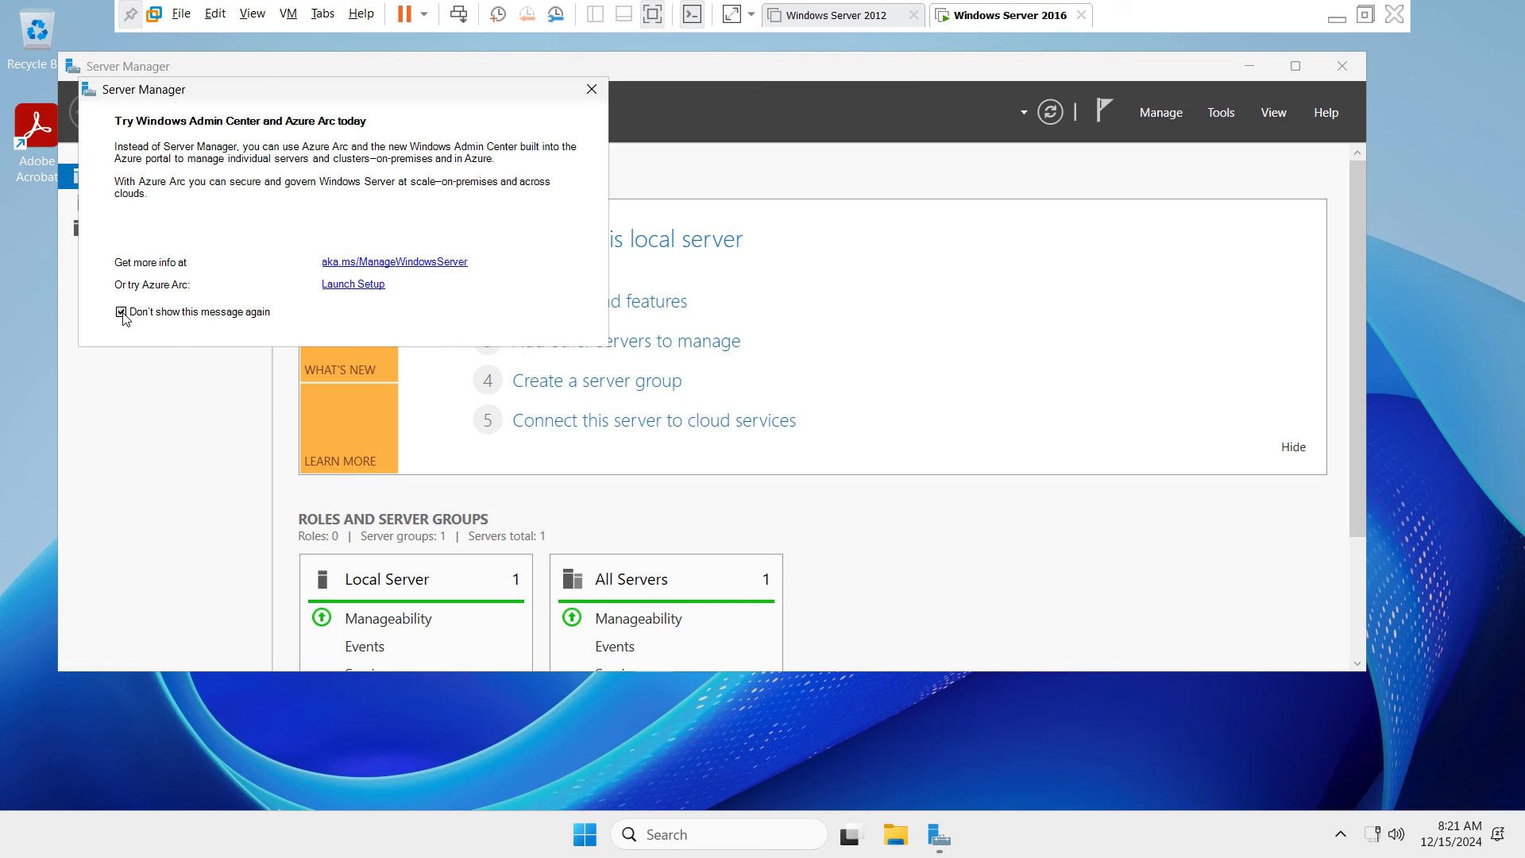
pyautogui.click(590, 93)
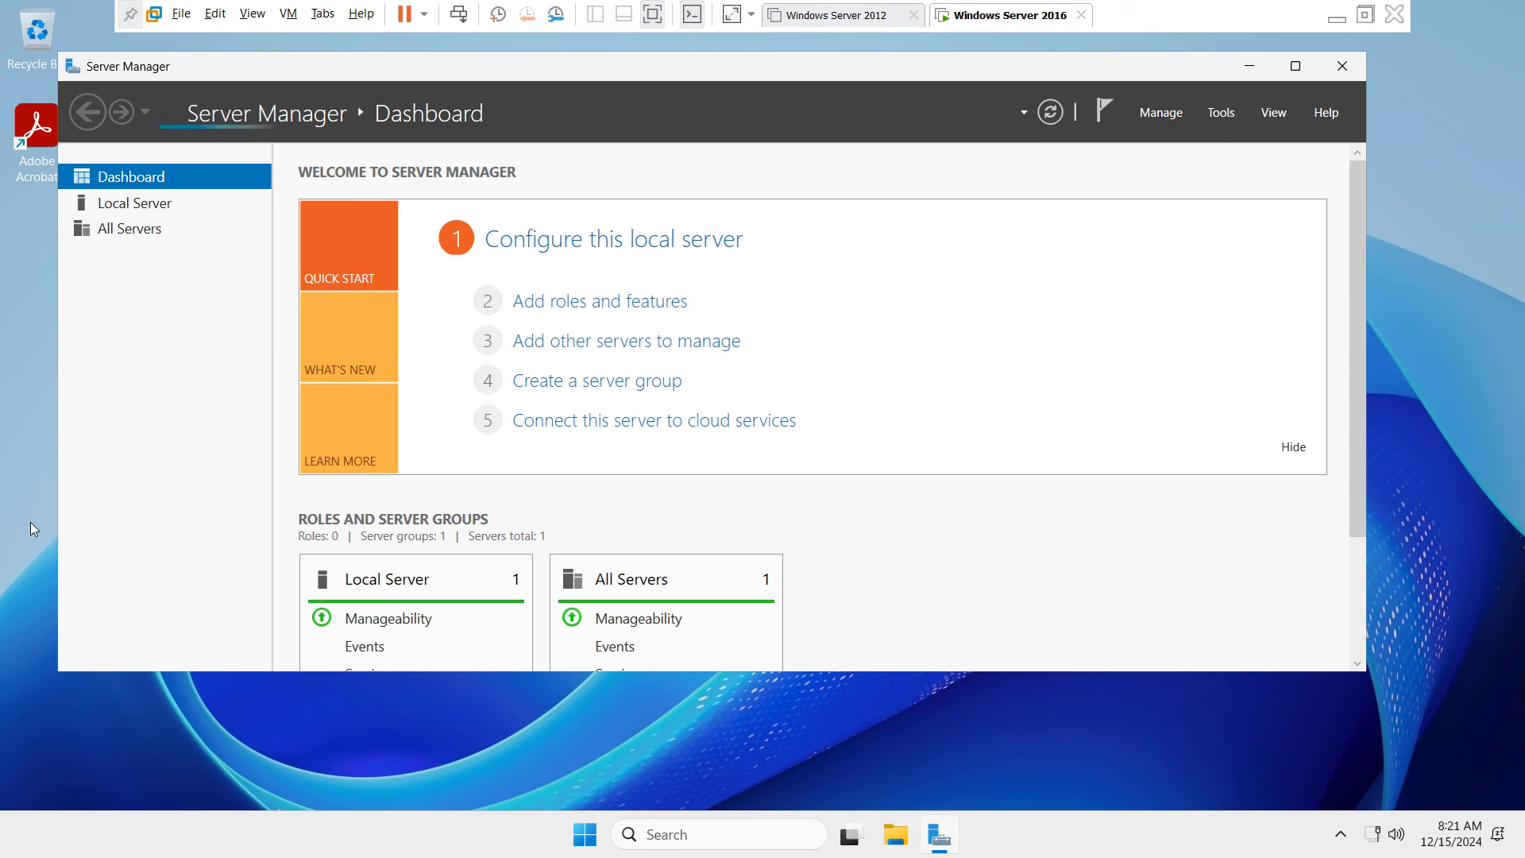
# Open This PC's properties to check the installed Windows edition, and close File Explorer and Settings
pyautogui.press('super+e')
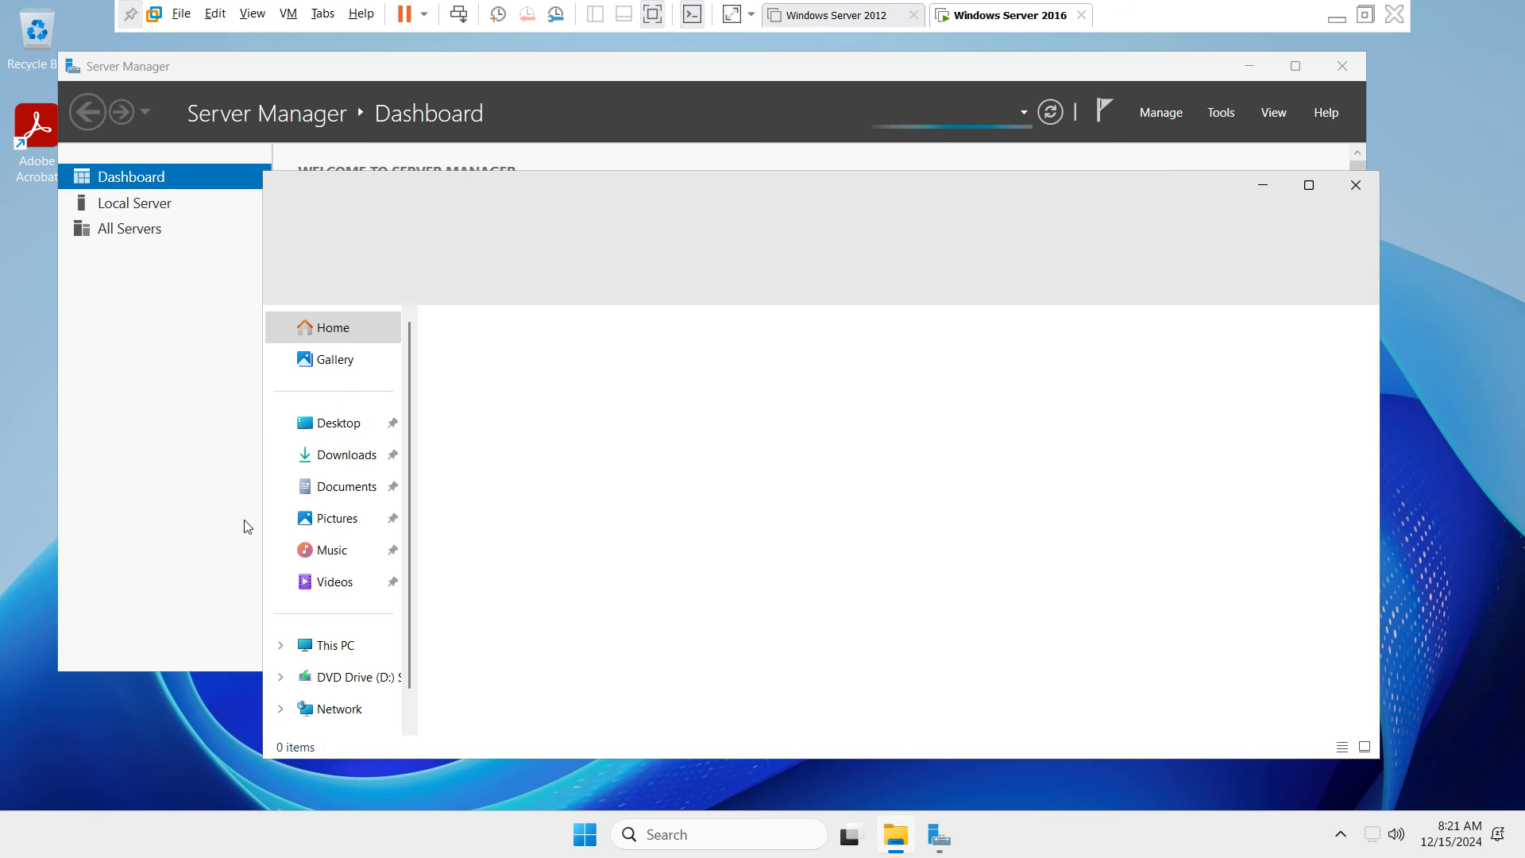
pyautogui.rightClick(335, 650)
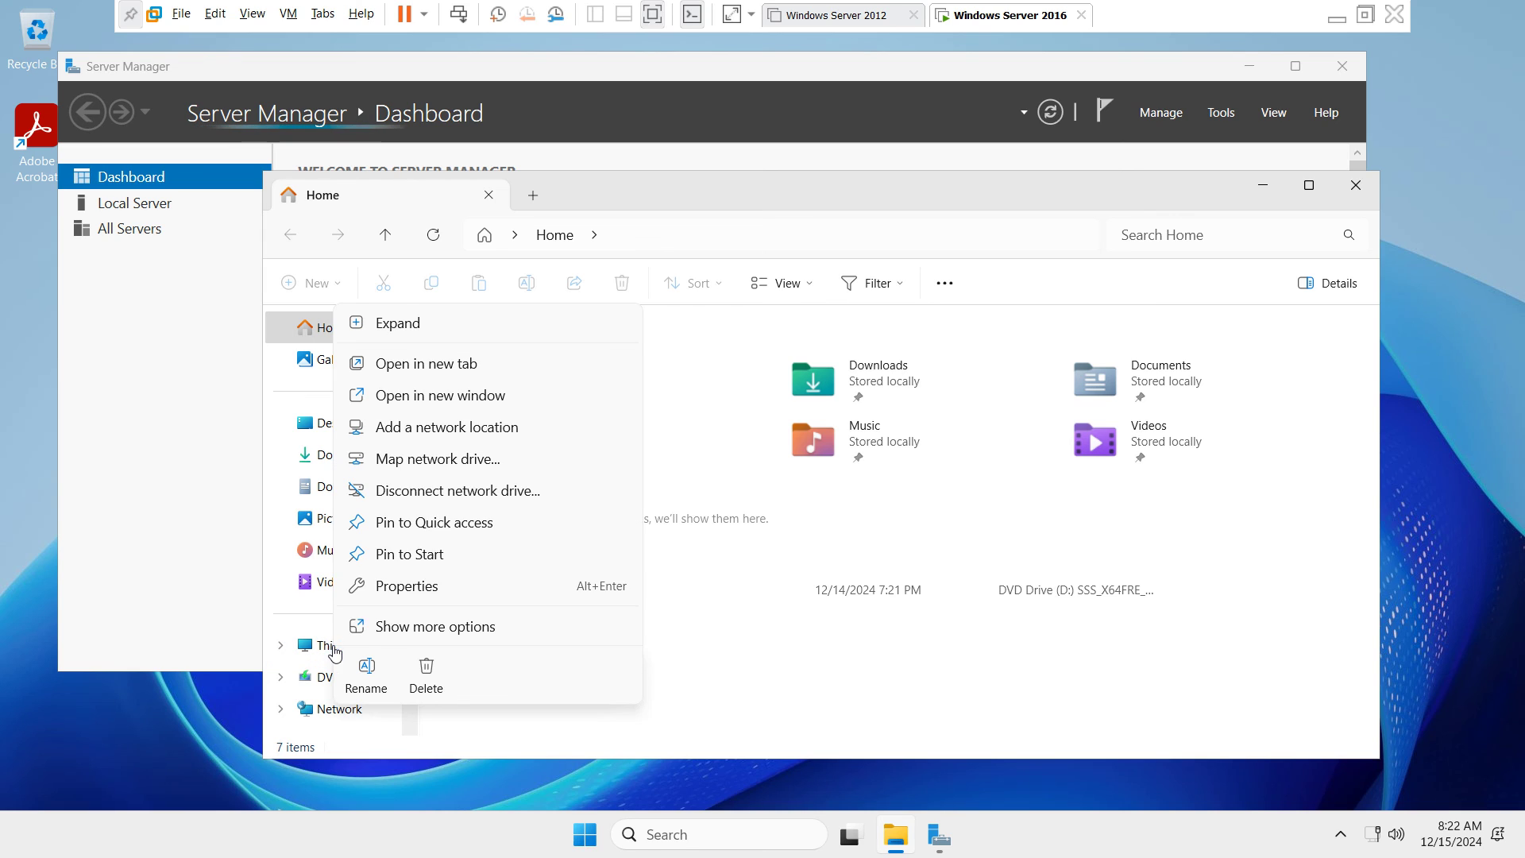
pyautogui.click(407, 586)
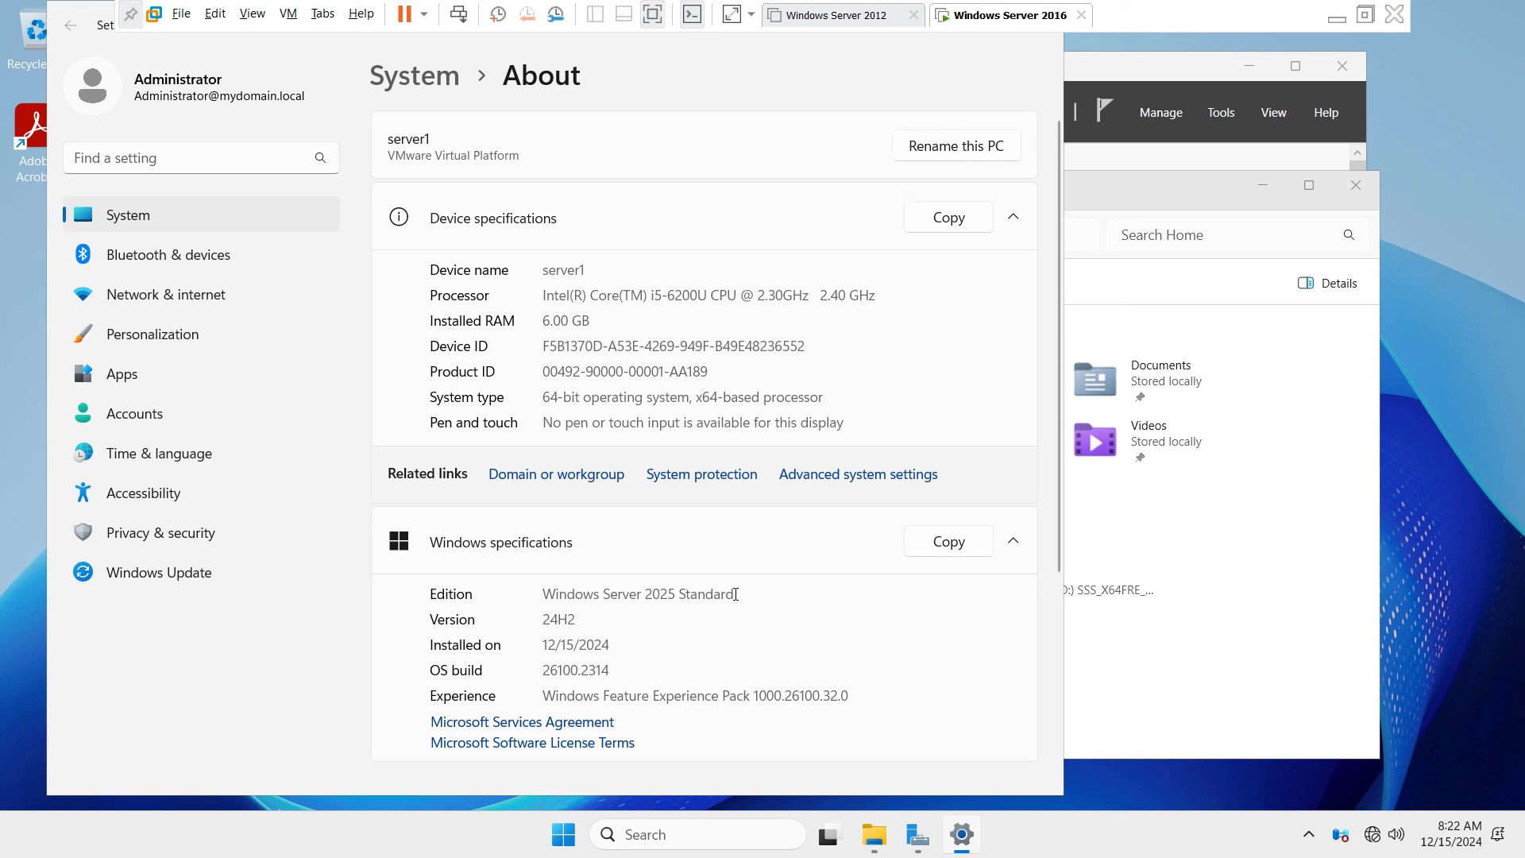
pyautogui.moveTo(736, 595); pyautogui.dragTo(545, 586)
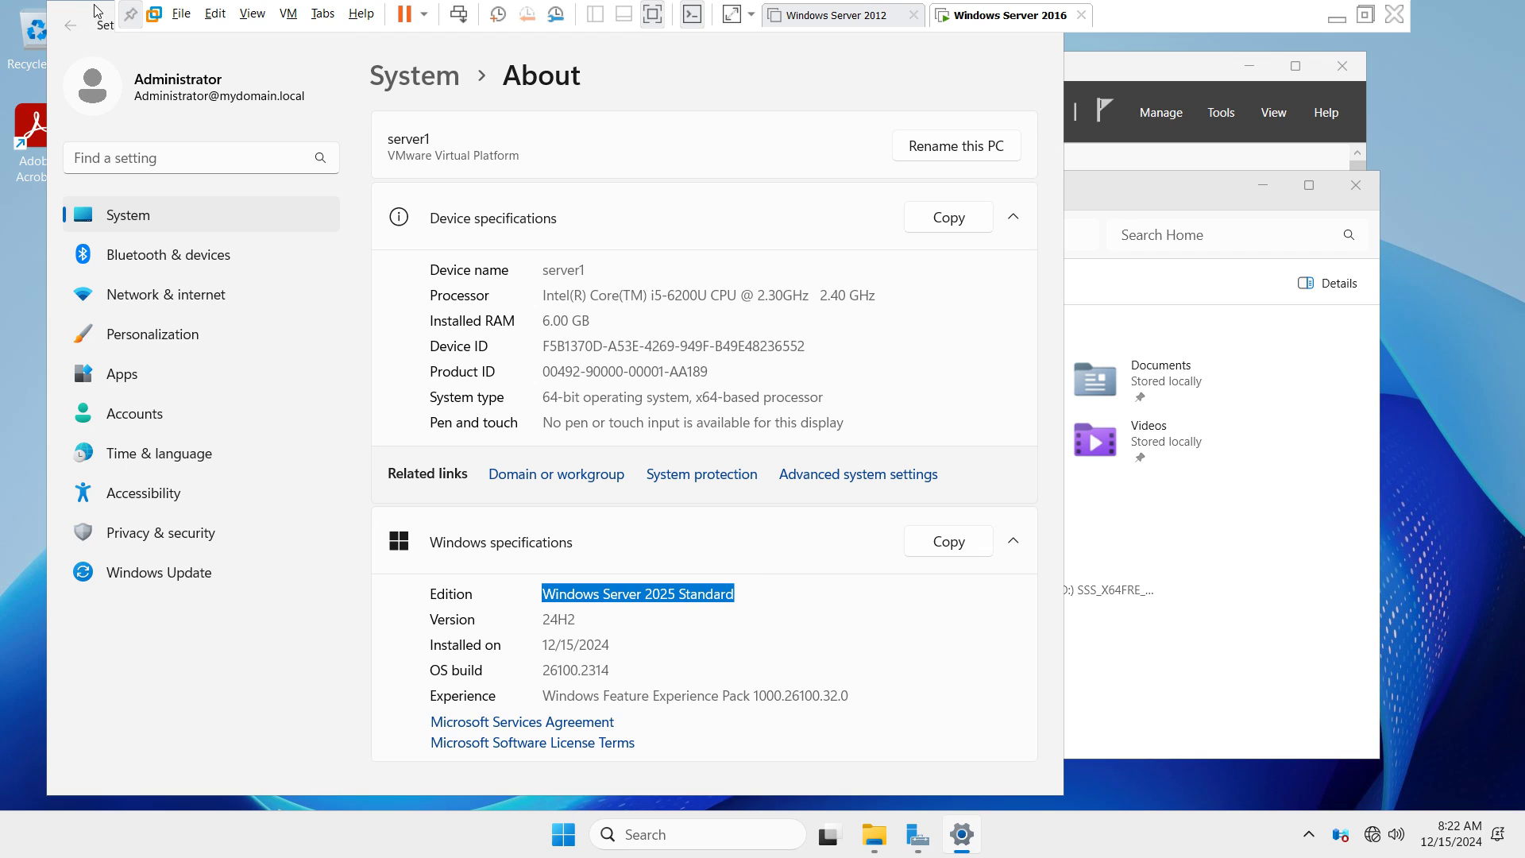
pyautogui.click(238, 88)
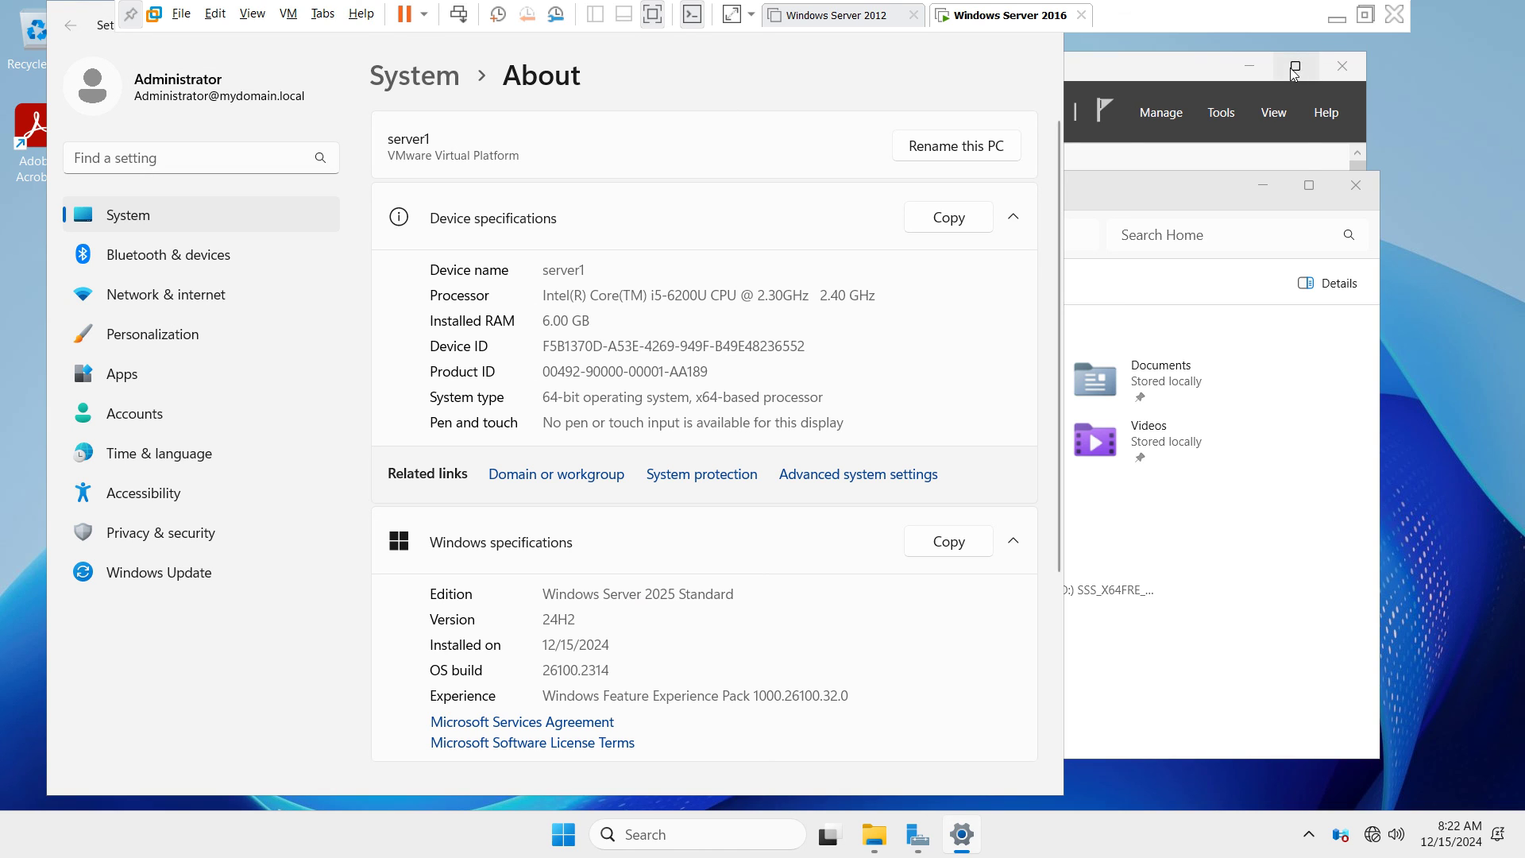
pyautogui.click(1356, 186)
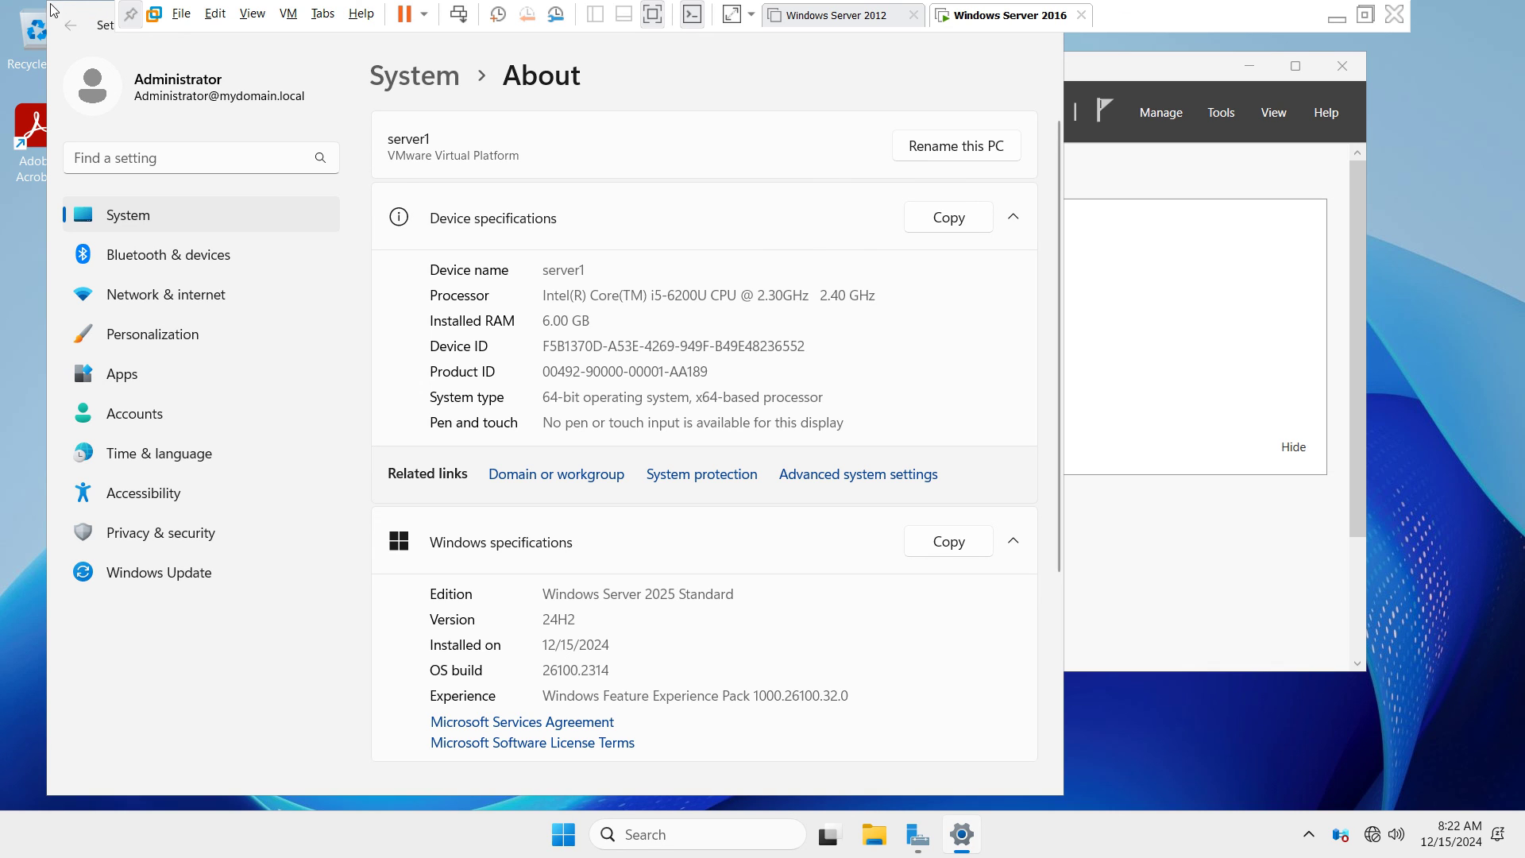
pyautogui.moveTo(45, 1); pyautogui.dragTo(261, 254)
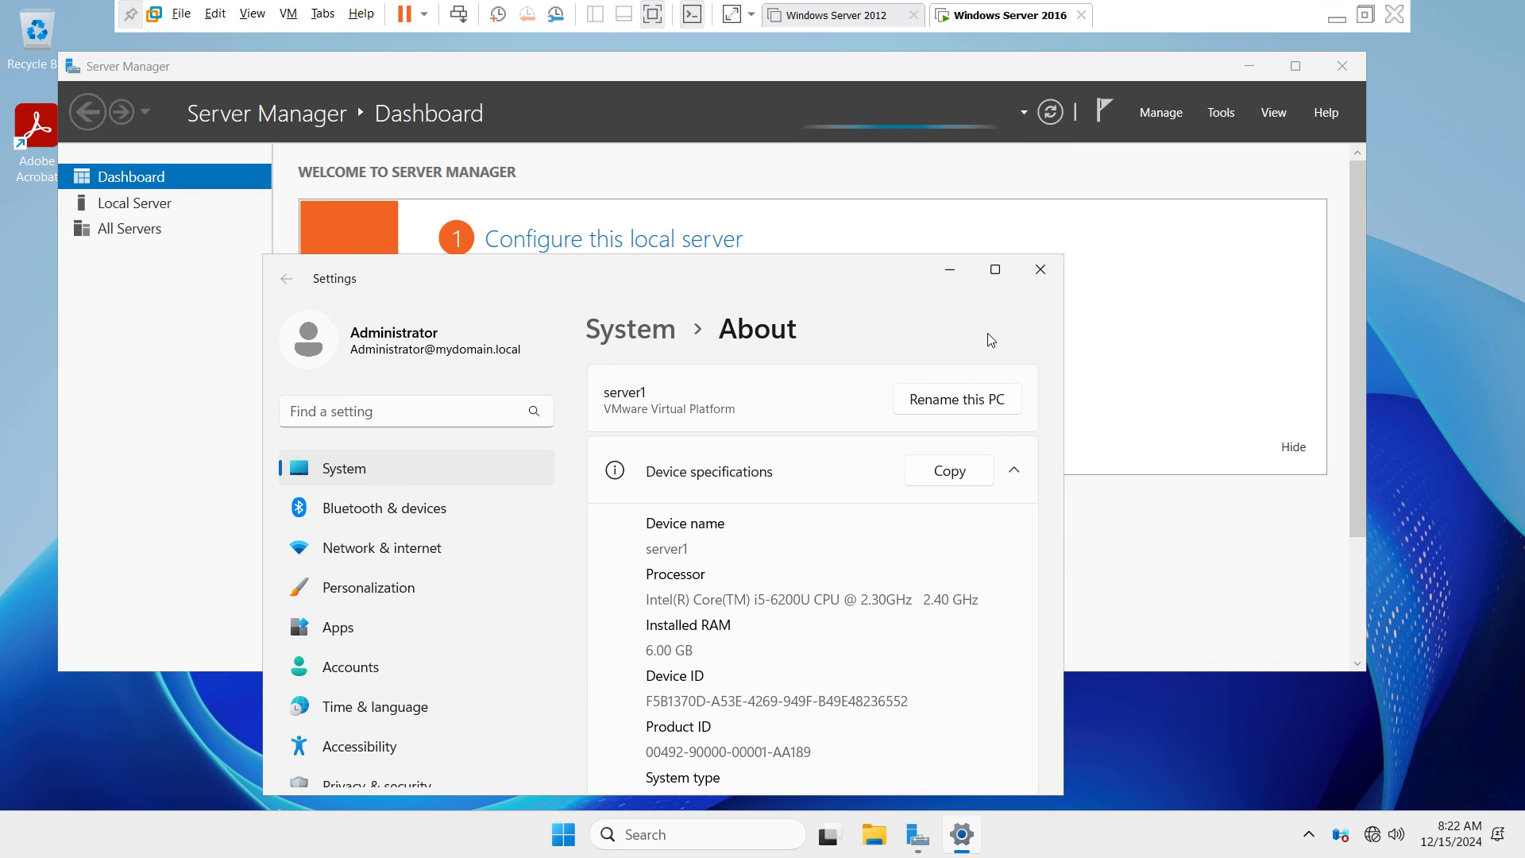
pyautogui.click(1041, 266)
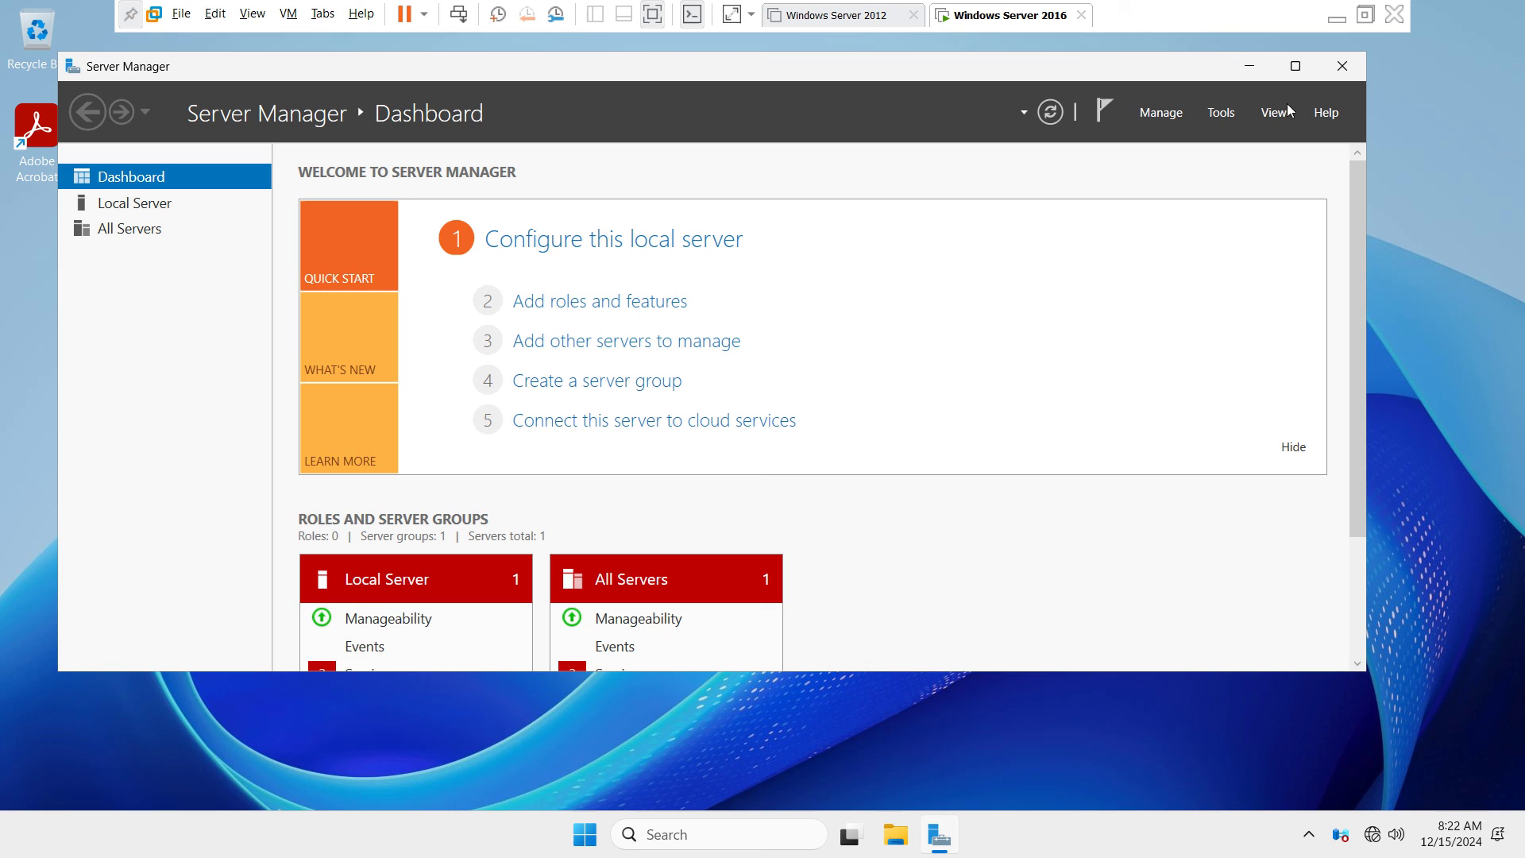
# Open Active Directory Users and Computers and check the user accounts in mydomain.local's IT organizational unit
pyautogui.click(1223, 111)
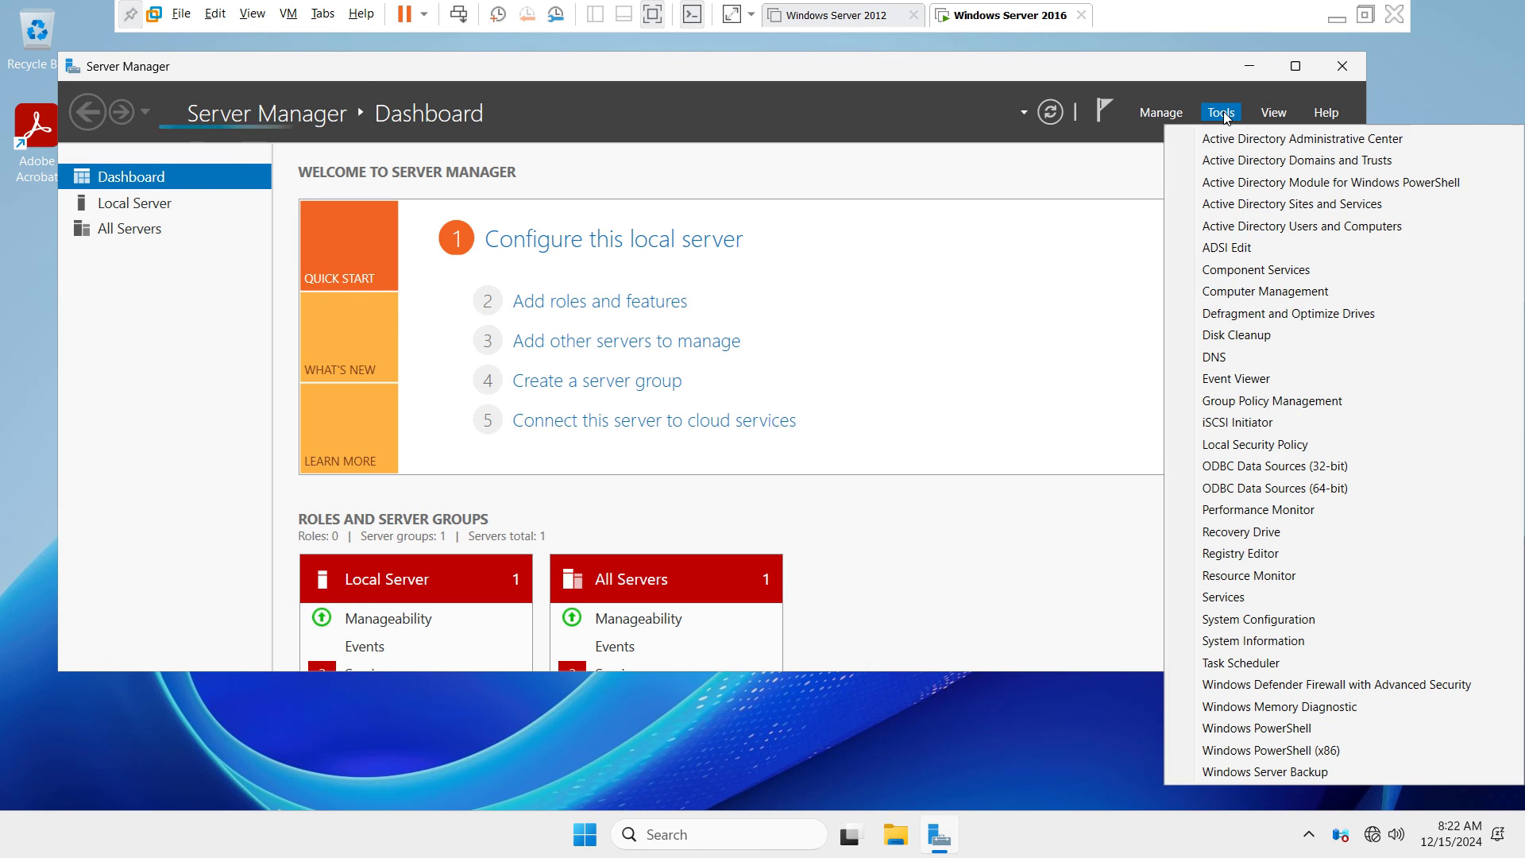
pyautogui.click(1235, 226)
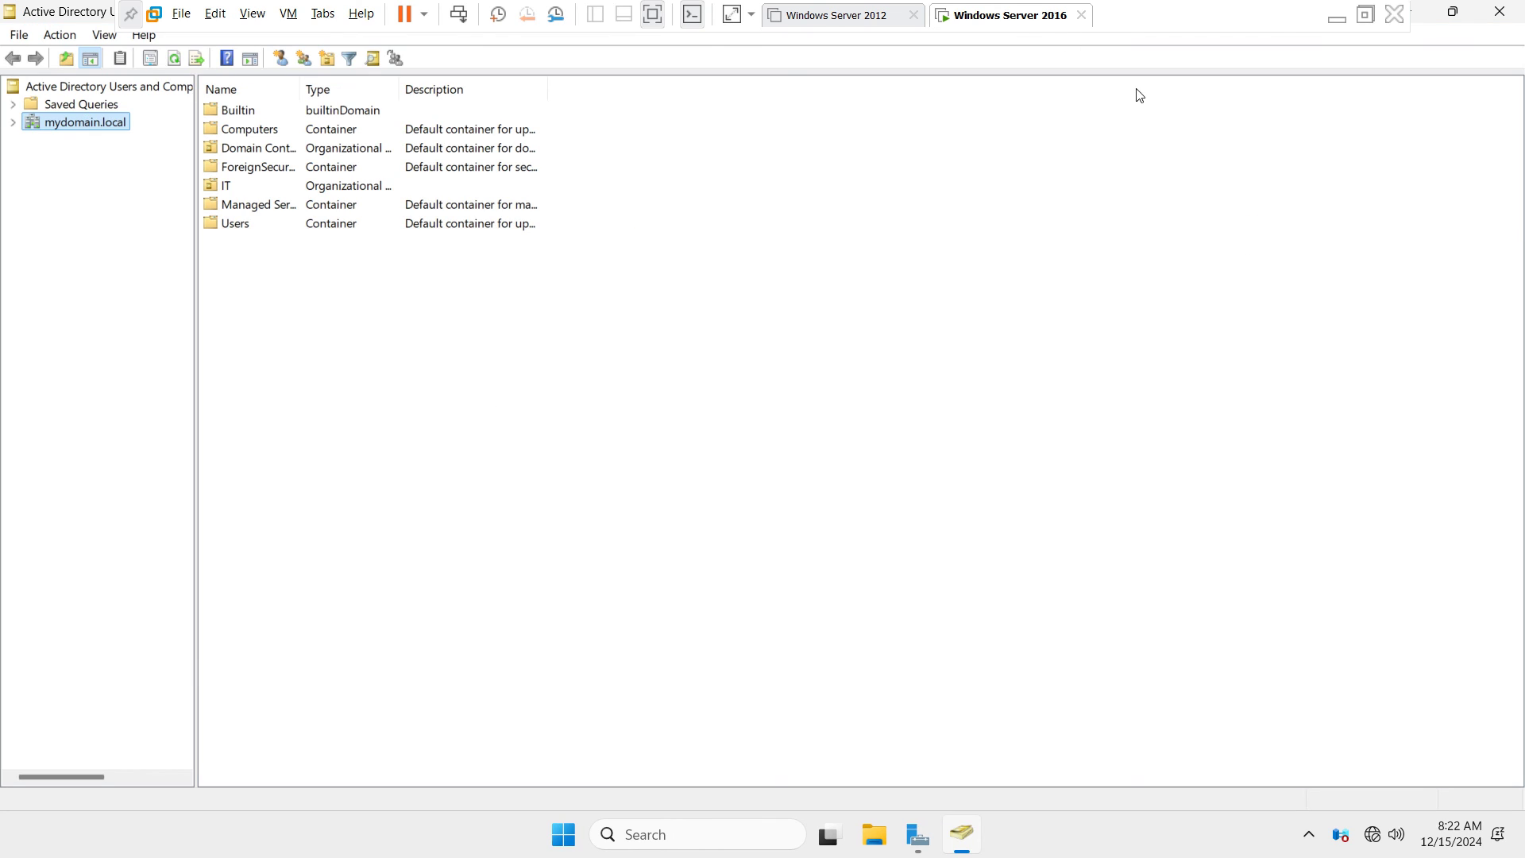
pyautogui.click(13, 123)
pyautogui.click(68, 211)
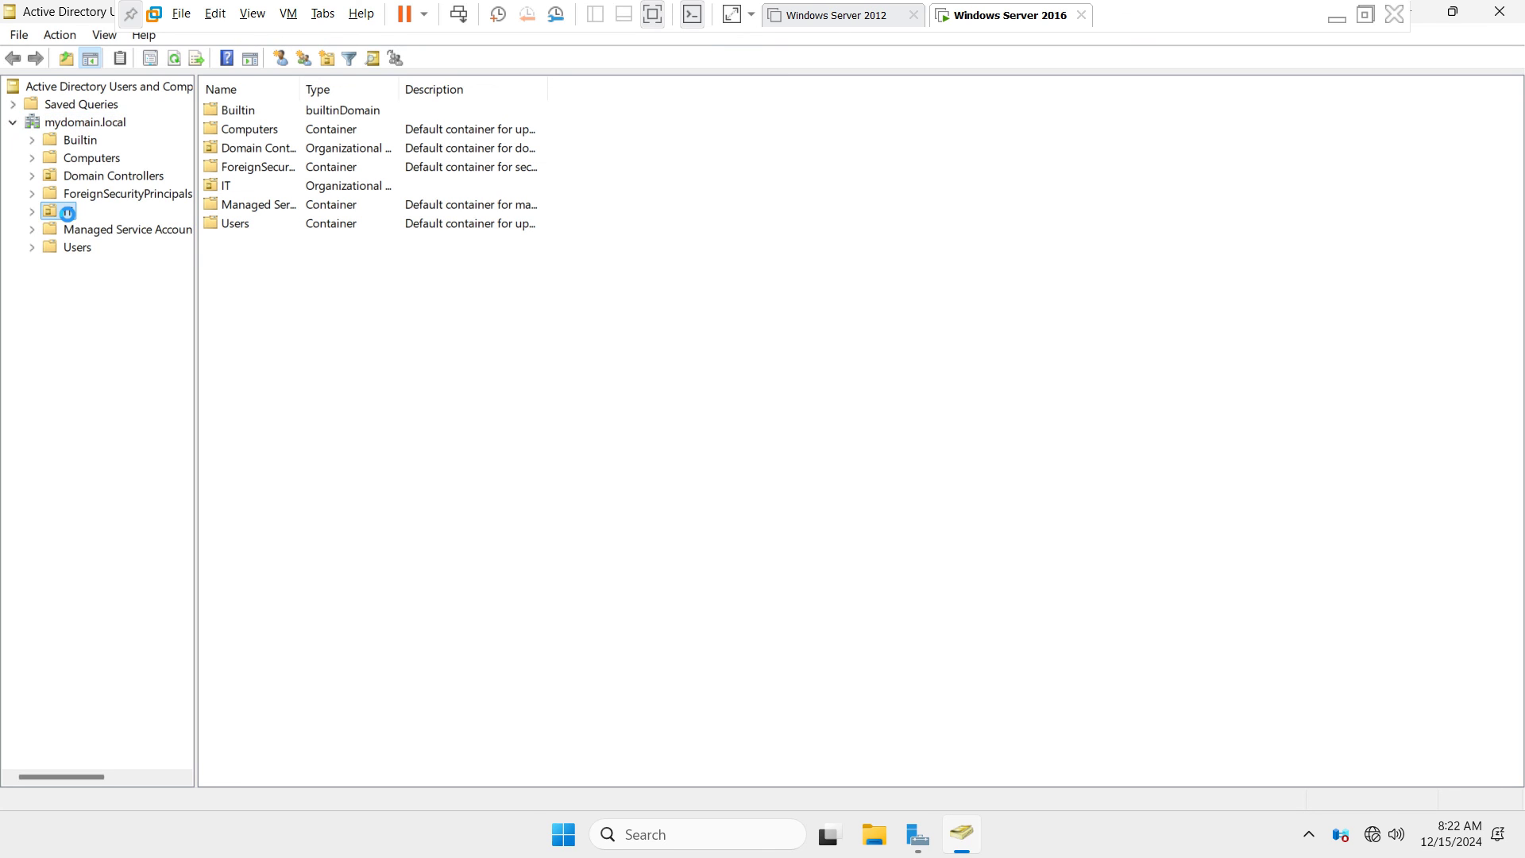
pyautogui.click(271, 116)
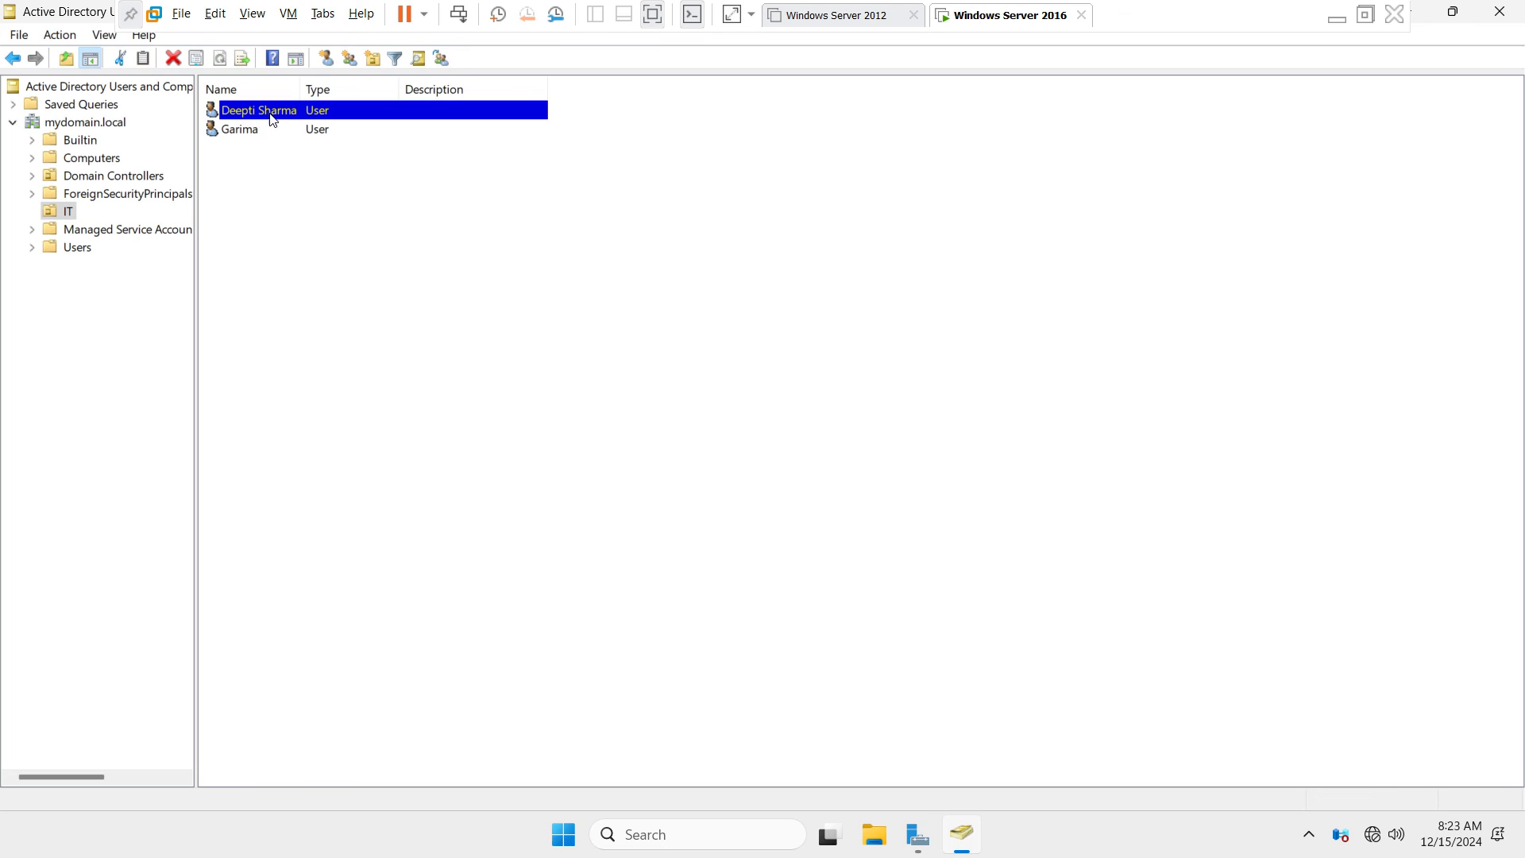
pyautogui.click(257, 131)
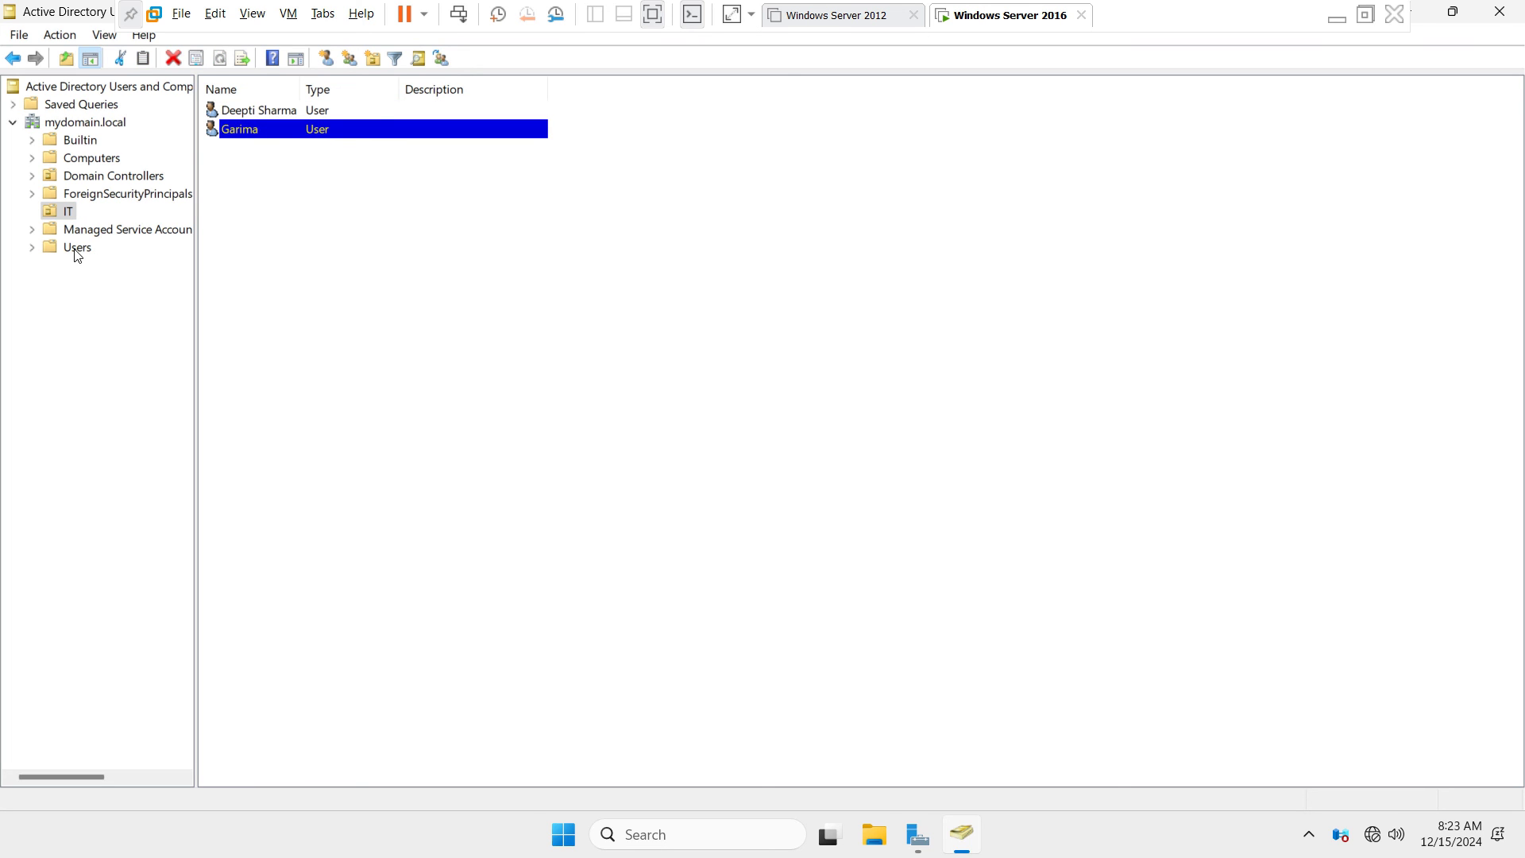
# Check the user accounts in the Users container and close Active Directory Users and Computers
pyautogui.click(77, 249)
pyautogui.click(241, 151)
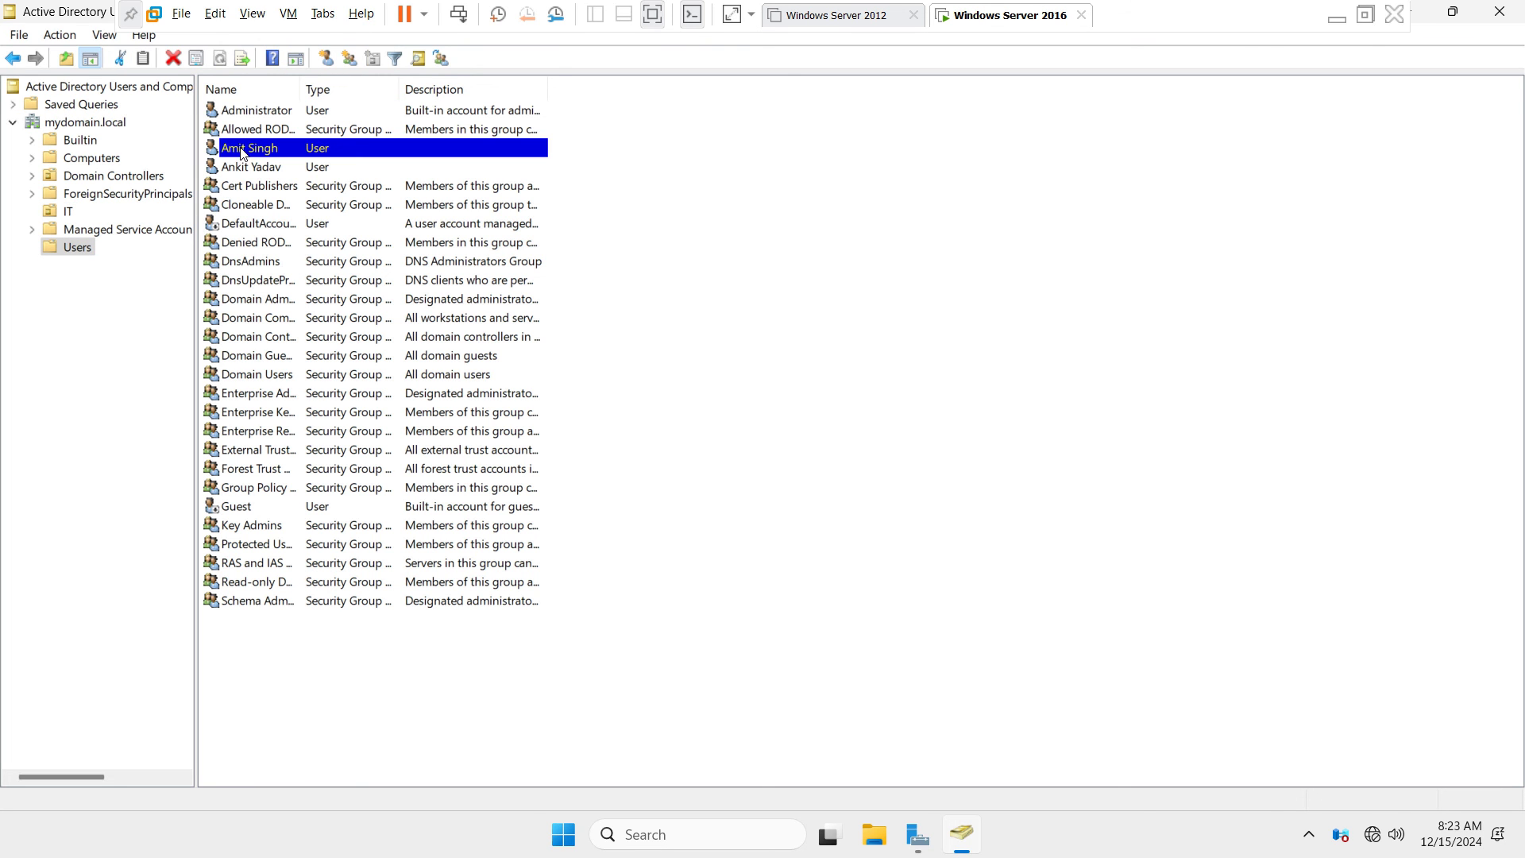
pyautogui.click(252, 168)
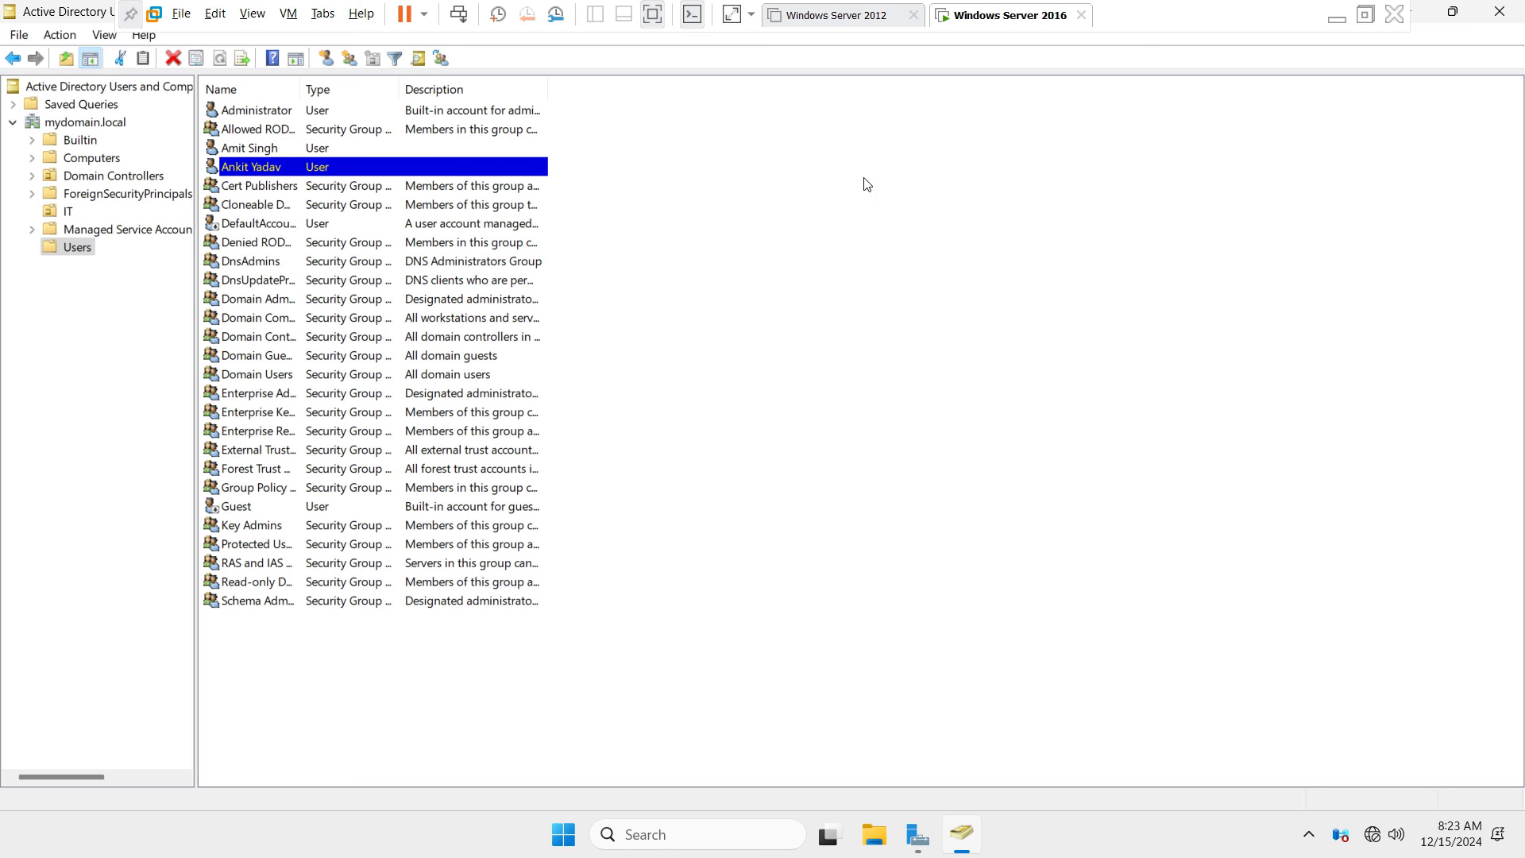
pyautogui.click(1499, 11)
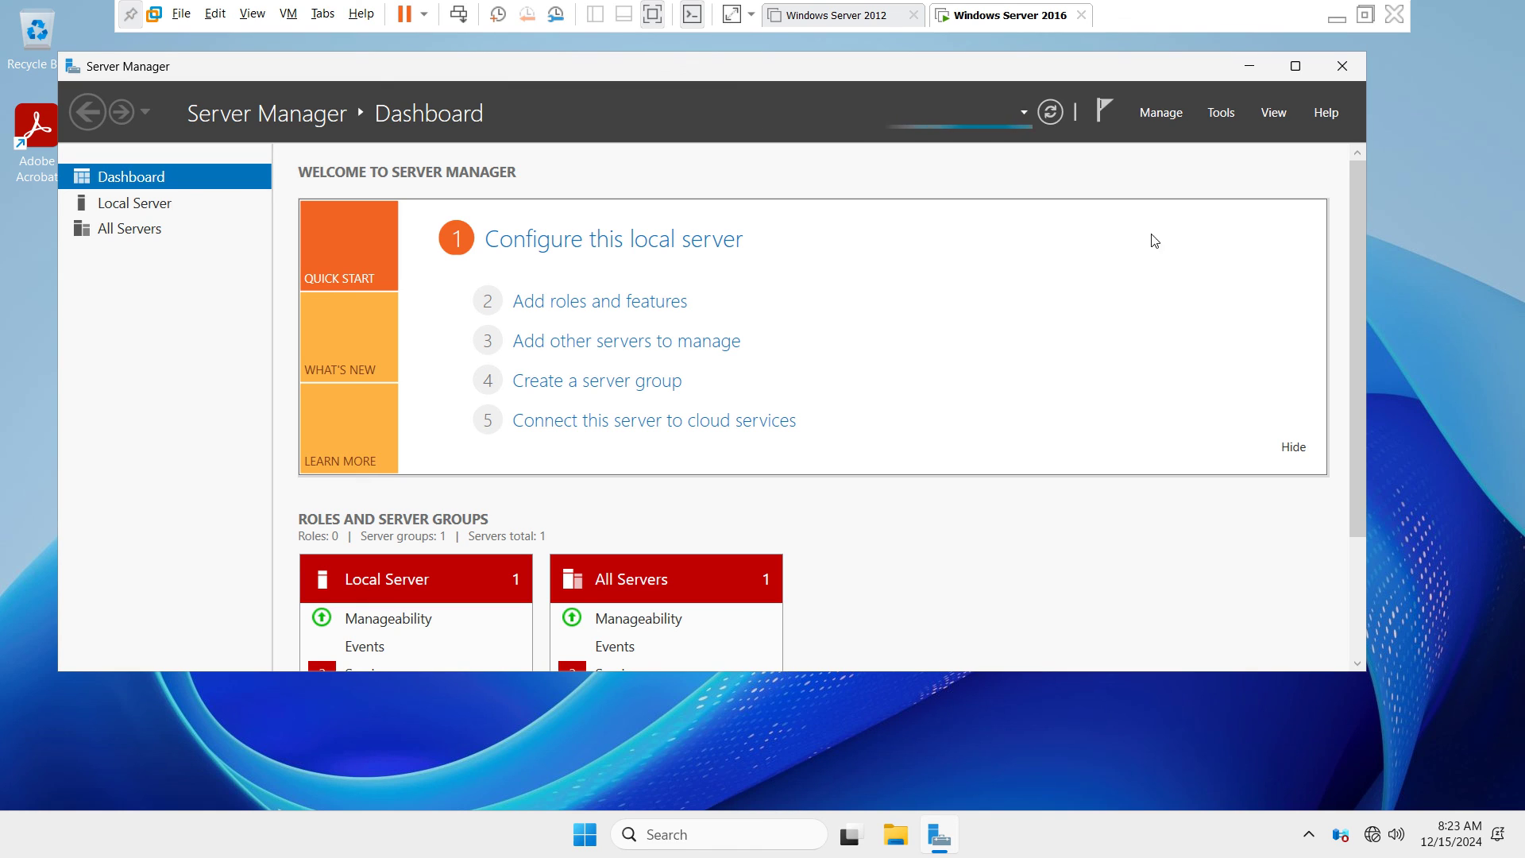
# Open DNS Manager and check the server1 host record in the mydomain.local forward lookup zone
pyautogui.click(1222, 112)
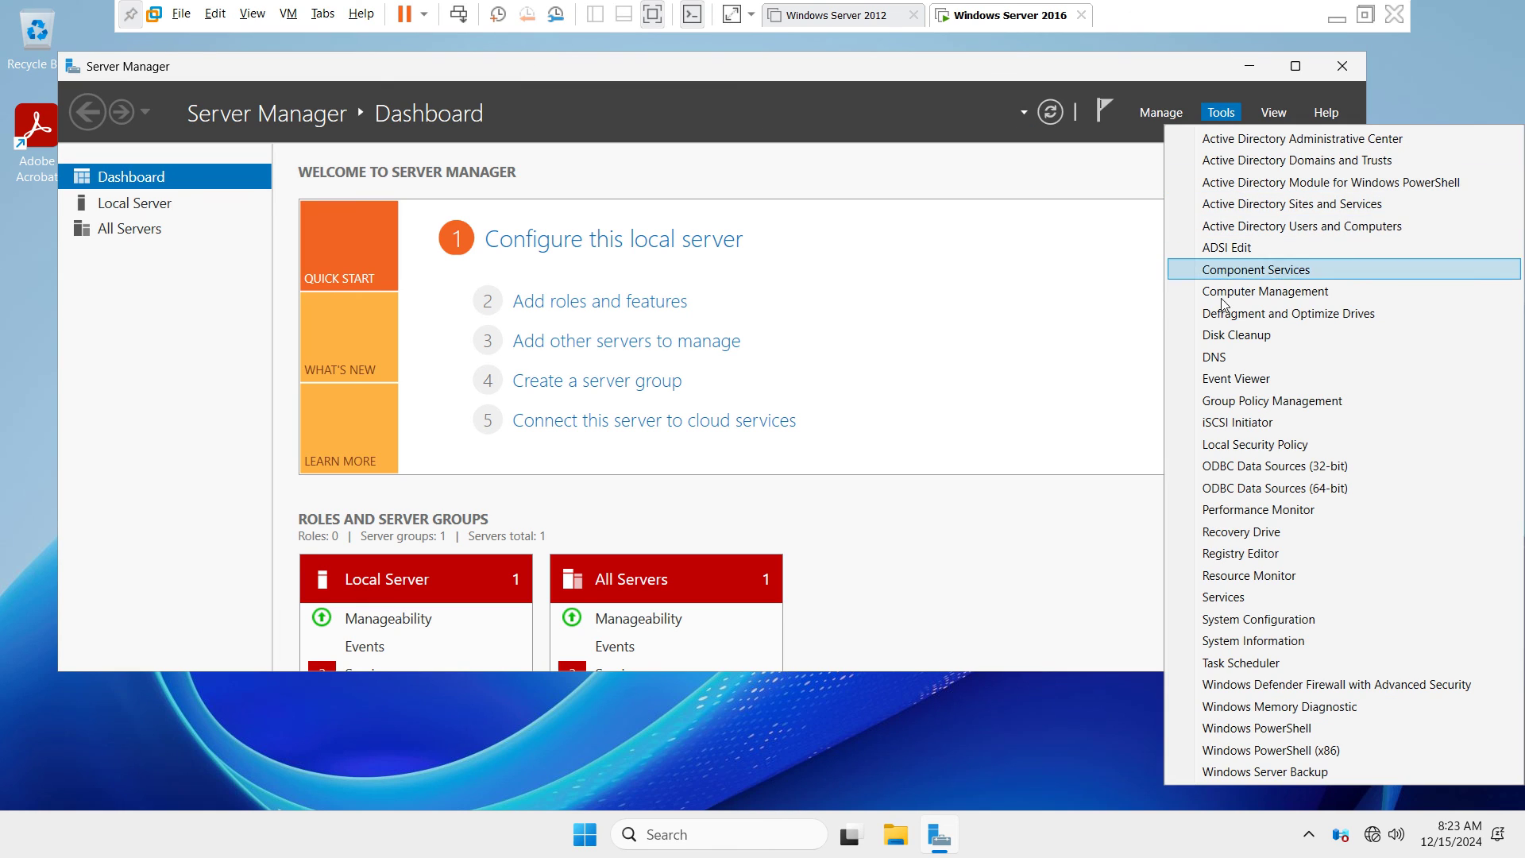
pyautogui.click(1224, 359)
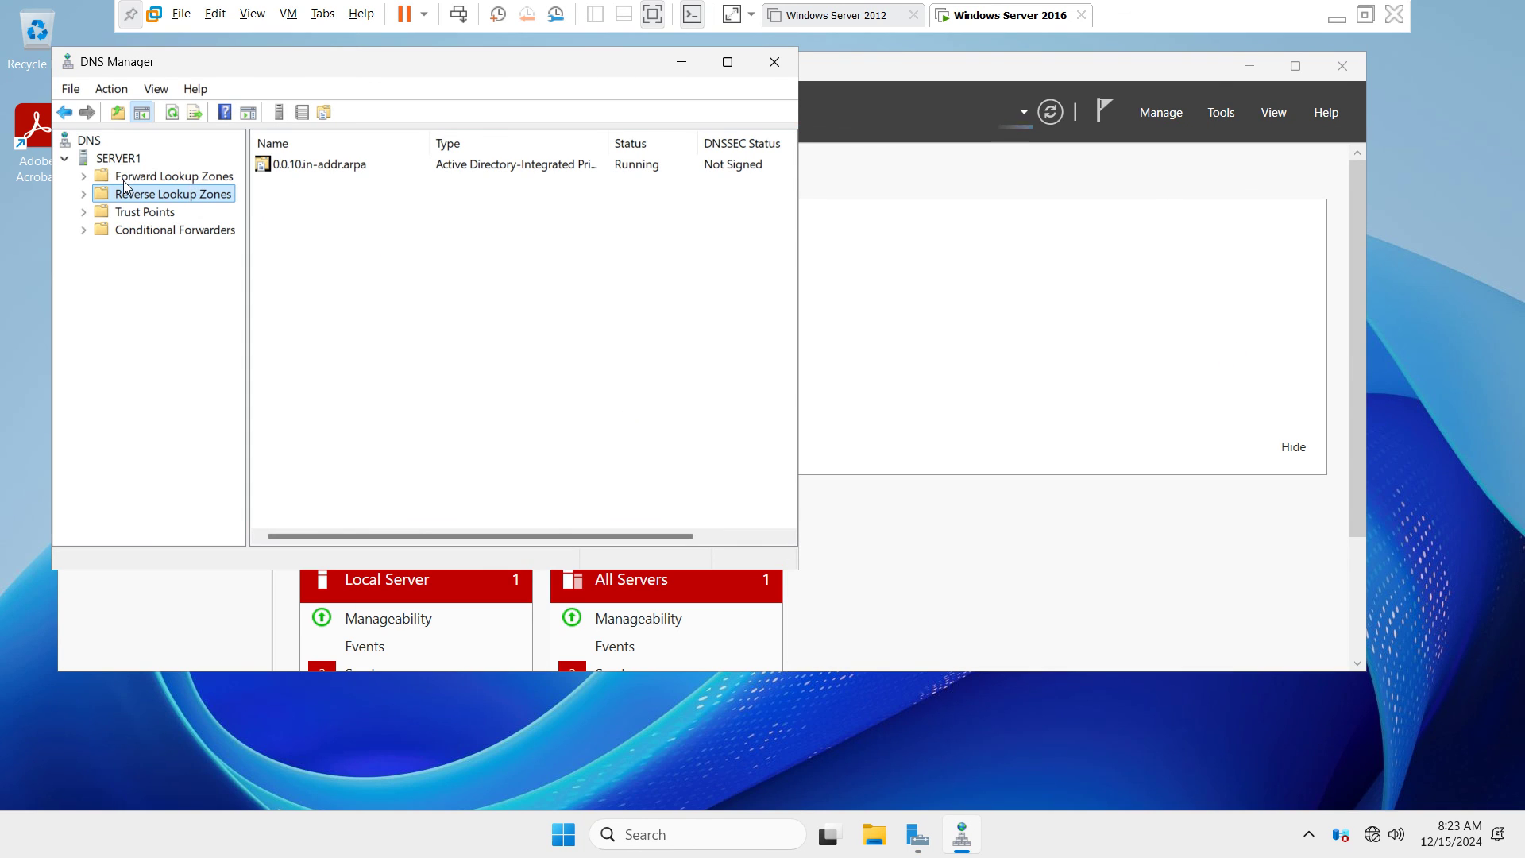
pyautogui.click(98, 179)
pyautogui.click(85, 178)
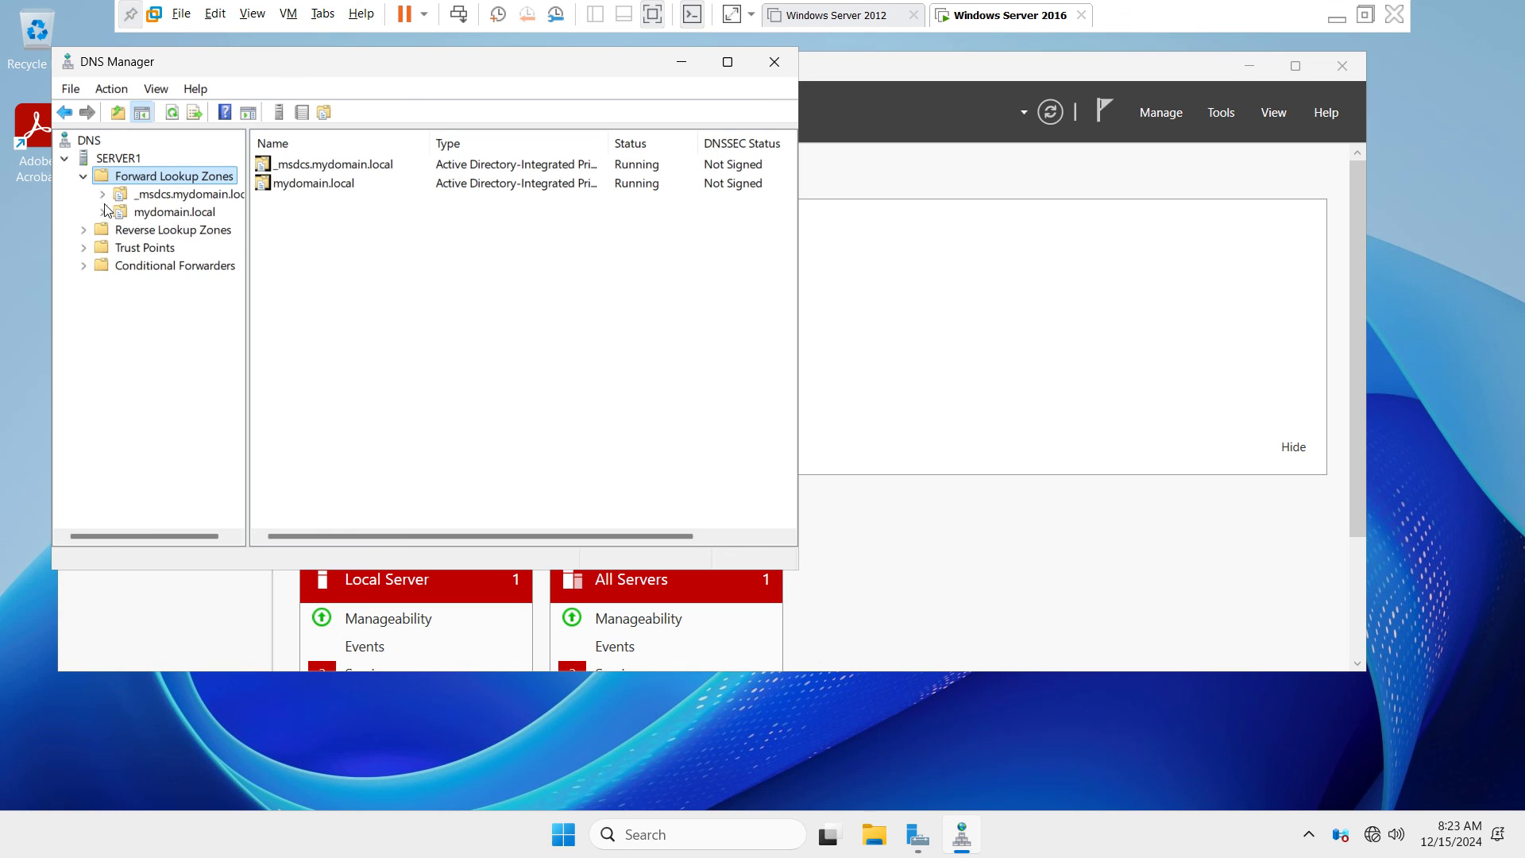
pyautogui.click(153, 214)
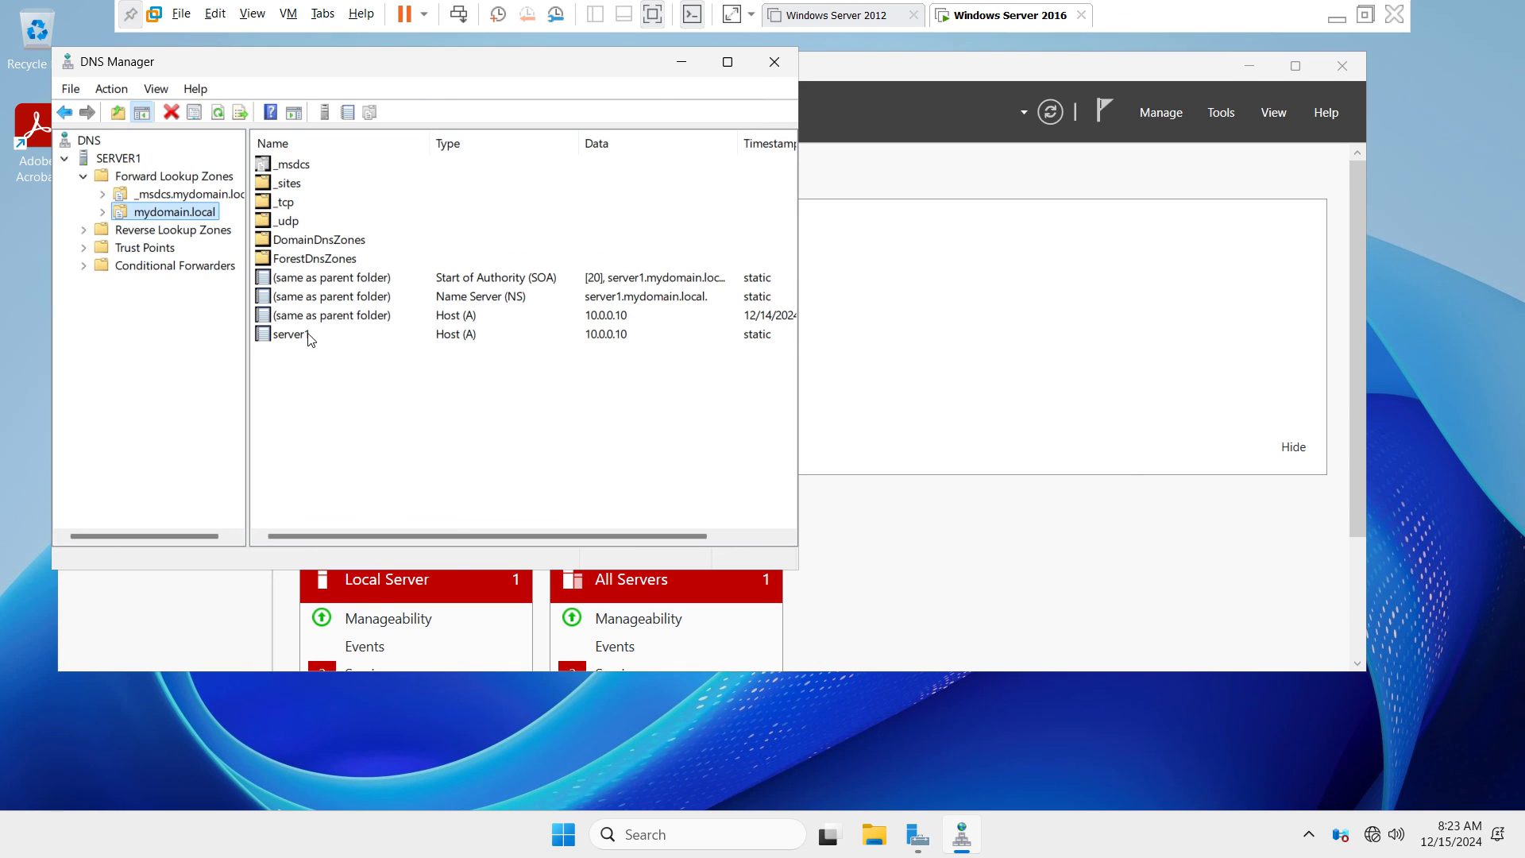
pyautogui.click(290, 334)
# Check the pointer record in the 0.0.10.in-addr.arpa reverse lookup zone, close DNS Manager and minimize Server Manager
pyautogui.click(159, 230)
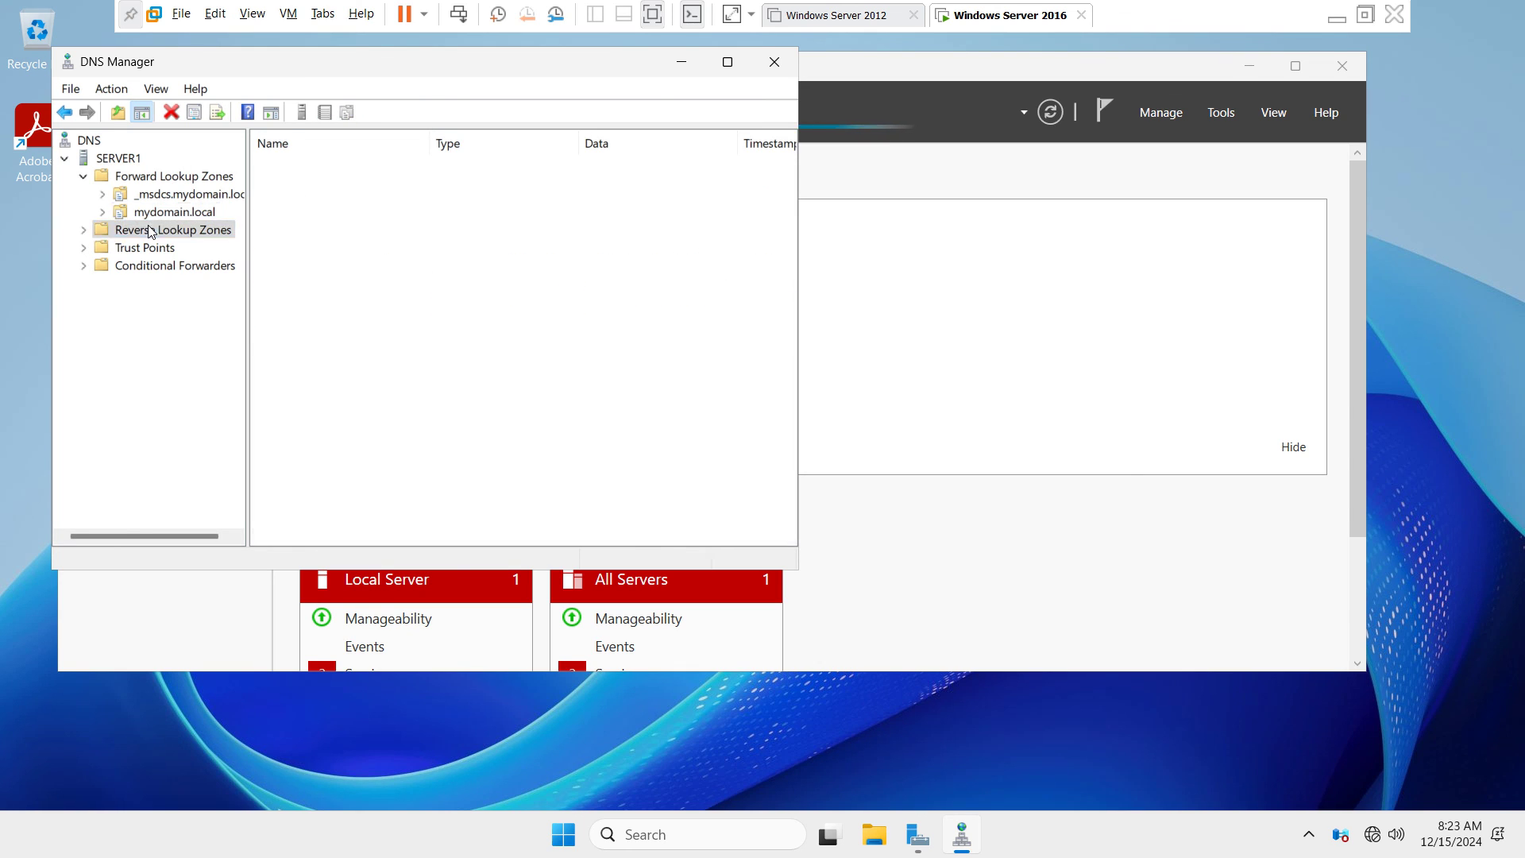
pyautogui.click(83, 230)
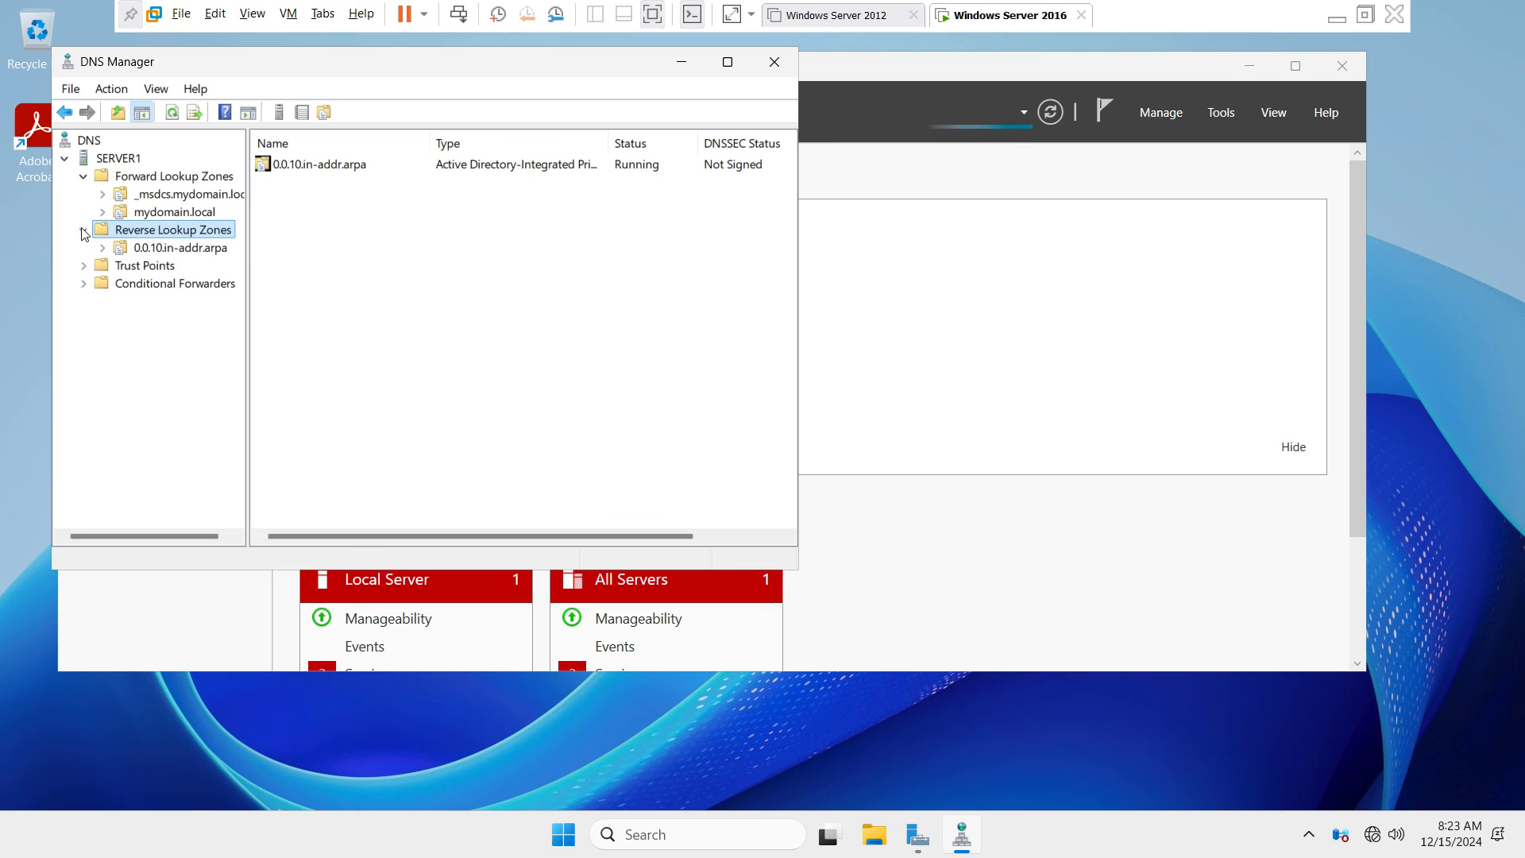
pyautogui.click(155, 249)
pyautogui.click(290, 204)
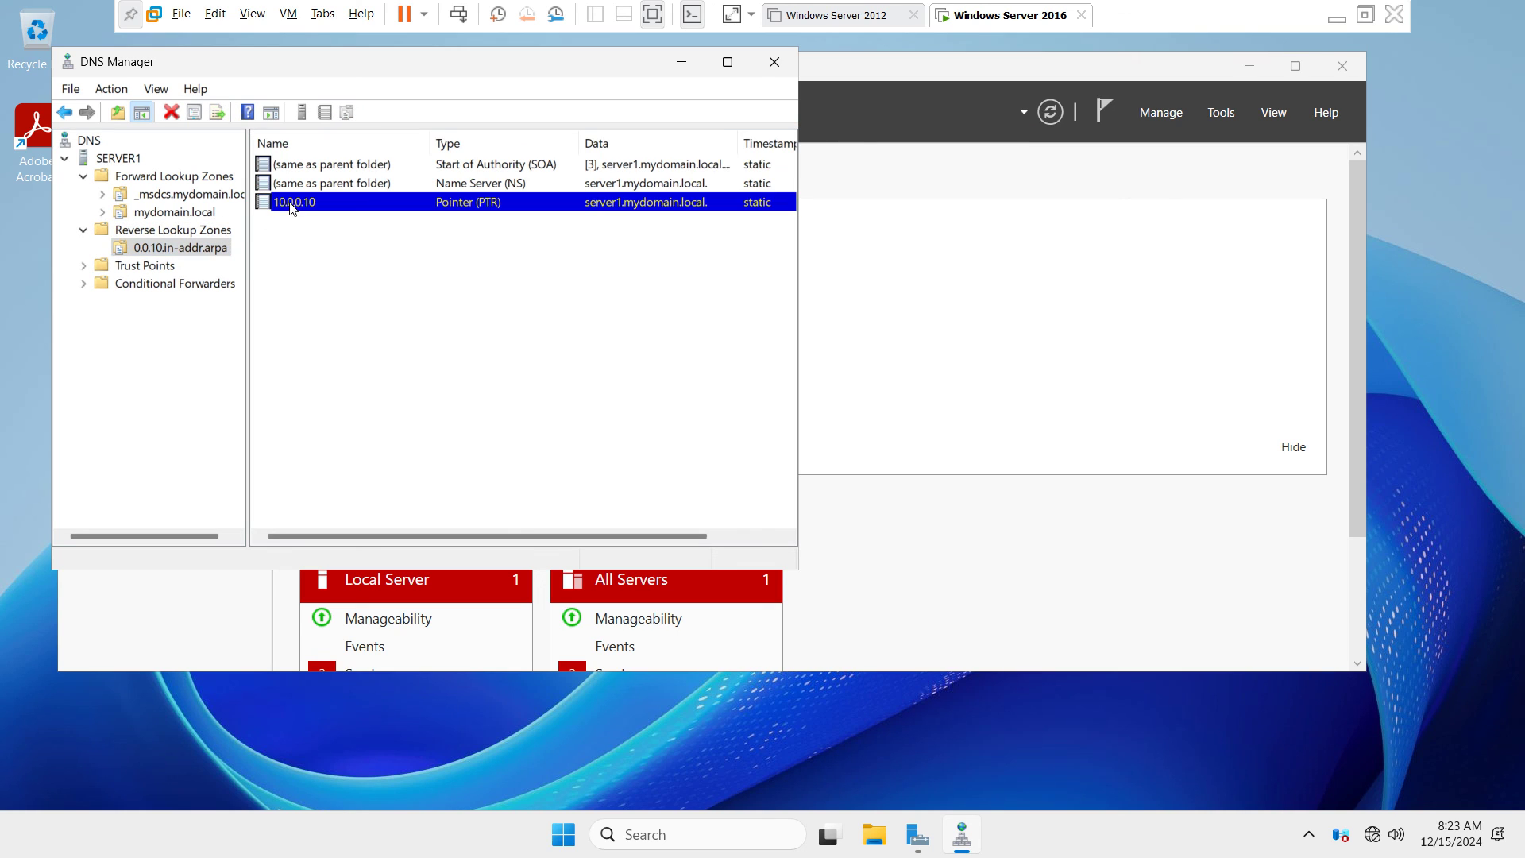
pyautogui.click(774, 62)
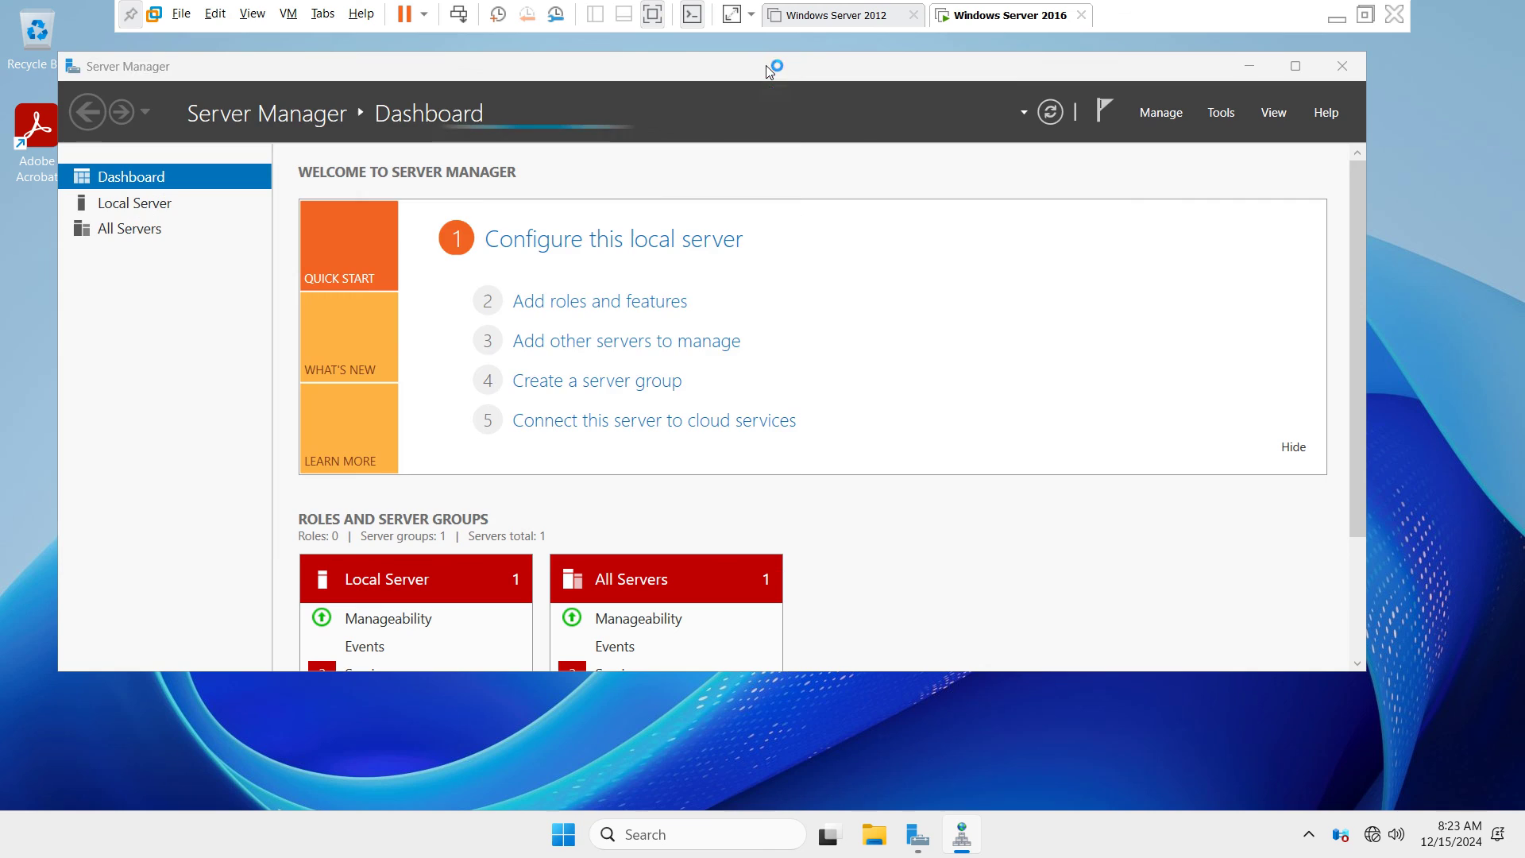
pyautogui.click(1255, 72)
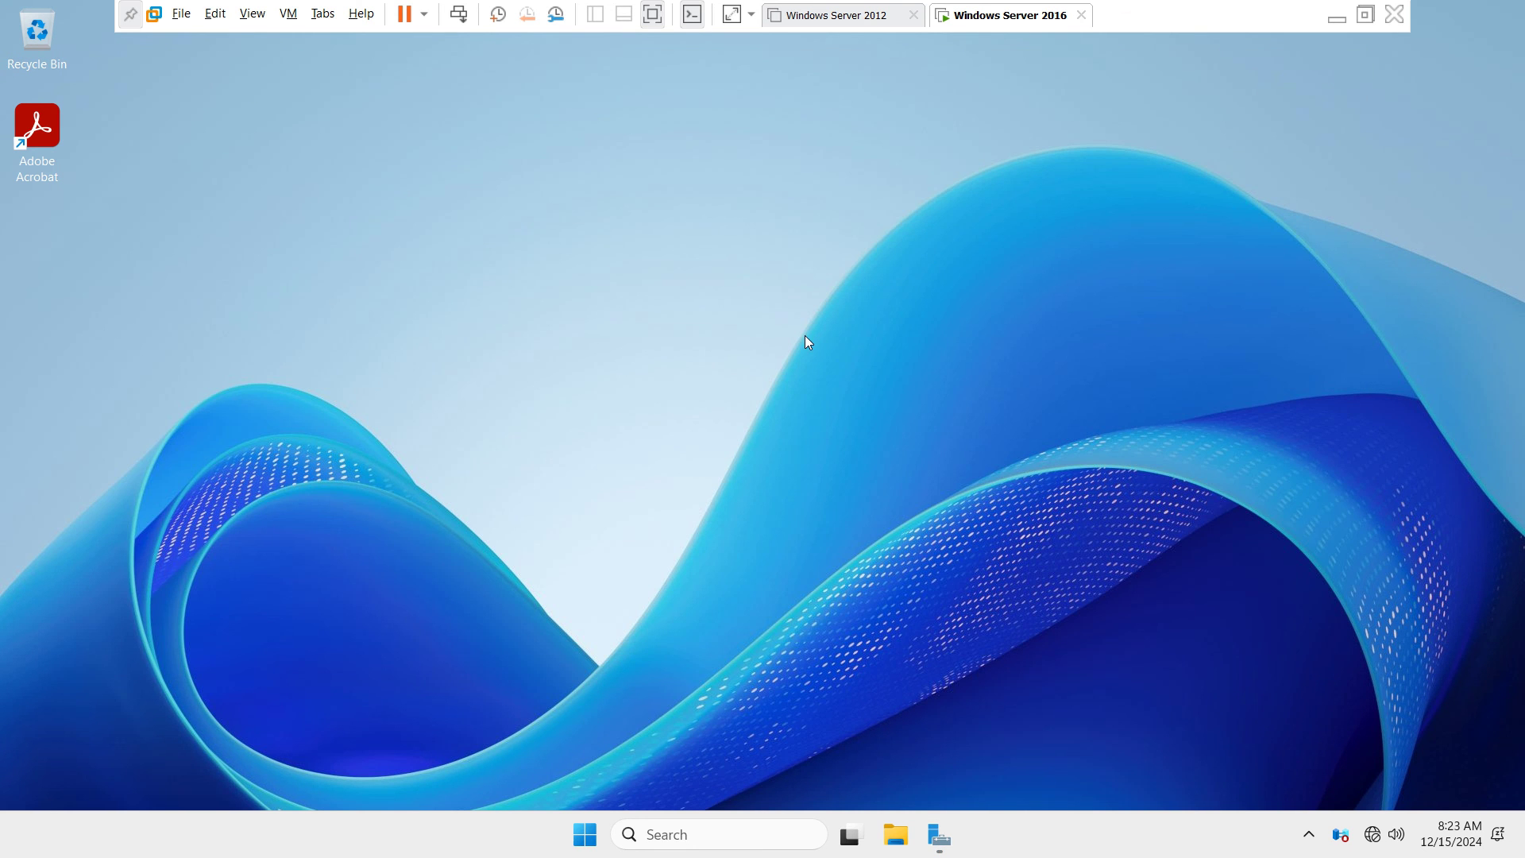